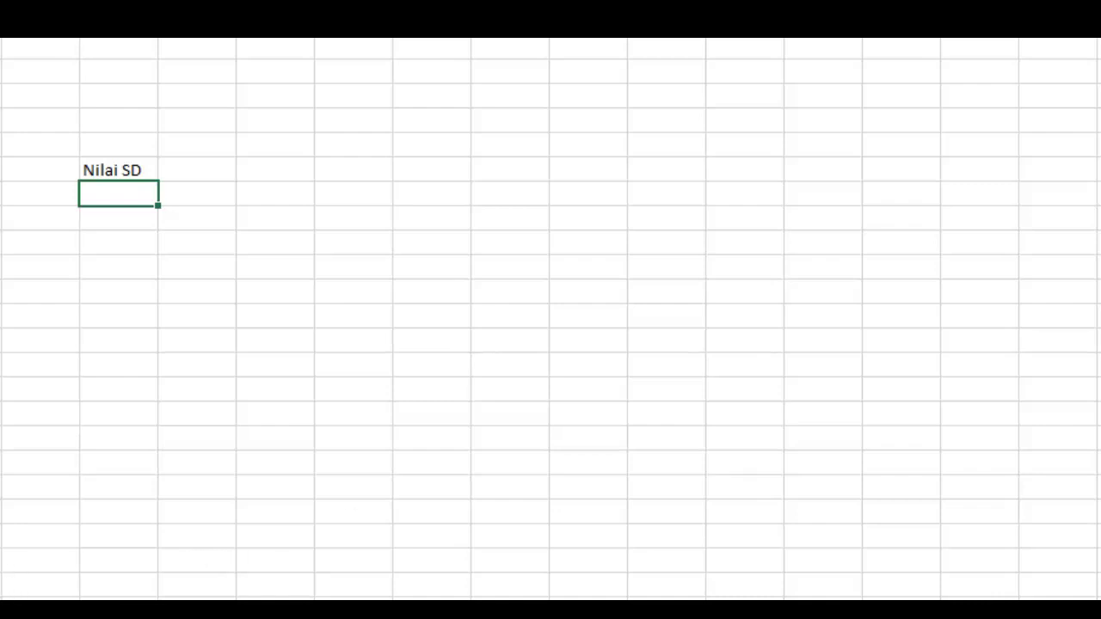
- Enter the header NO before the Nilai SD cell and replace Nilai SD with NAMA PESERTA
click(8, 599)
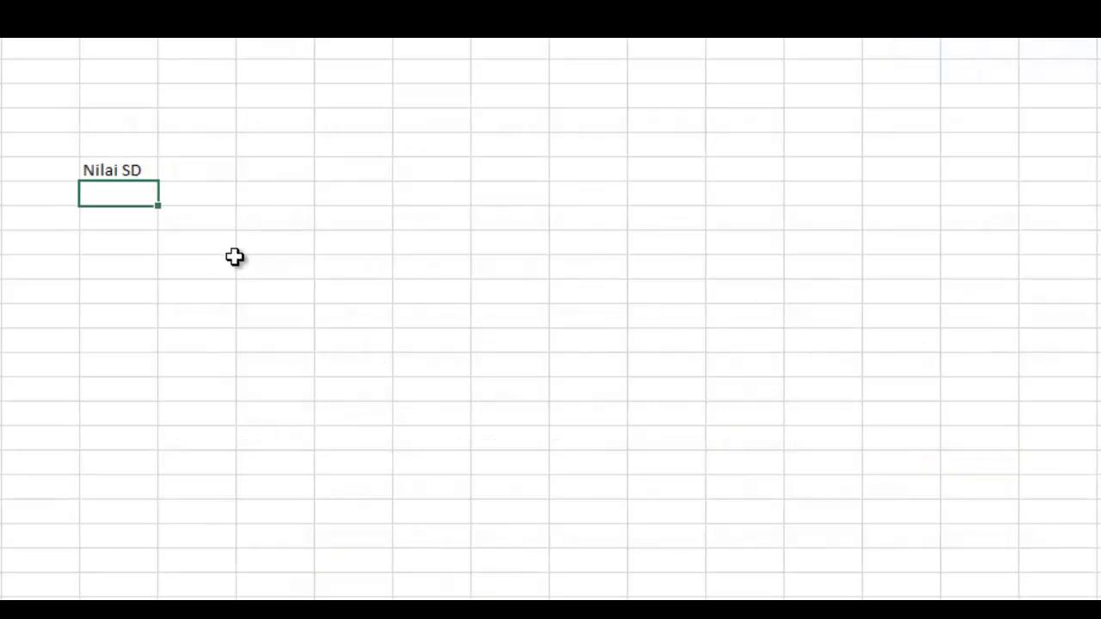
key(Up)
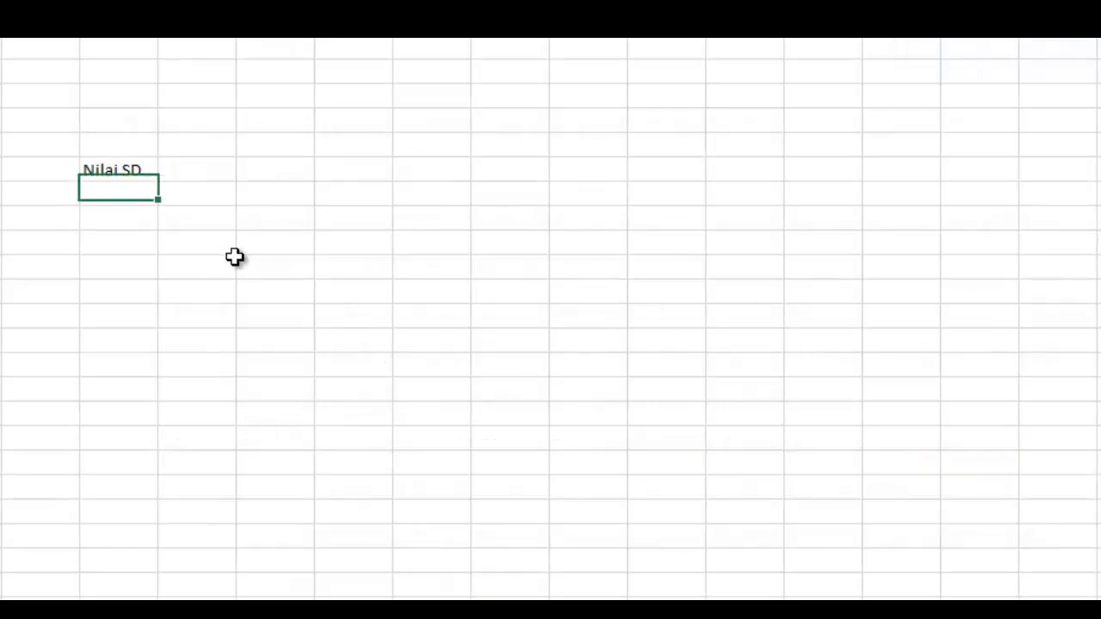
key(Left)
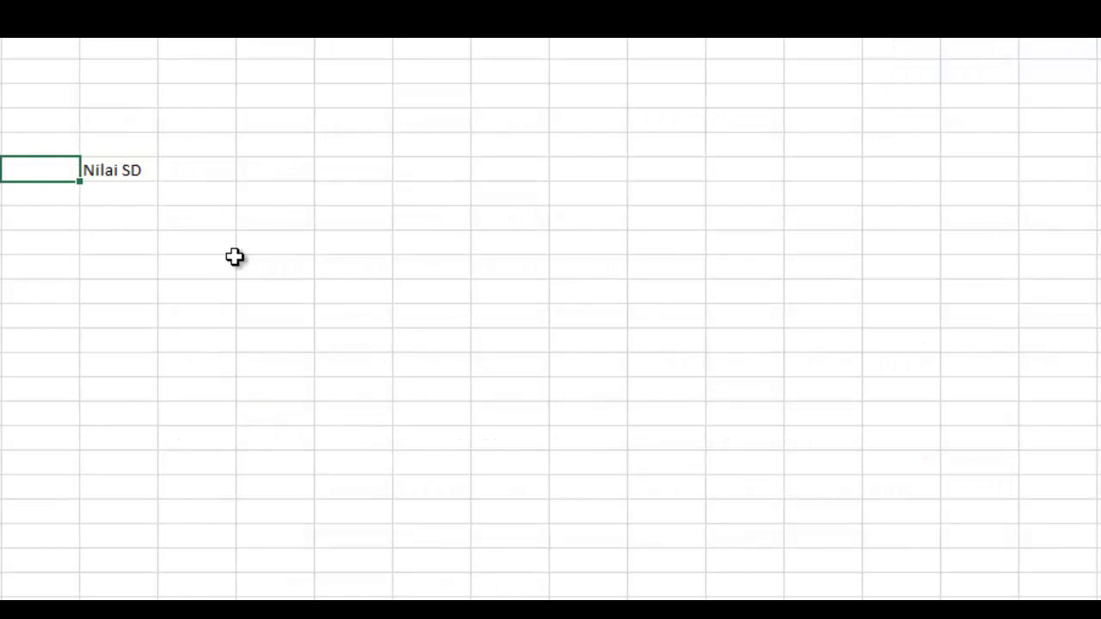
text(no)
key(BackSpace)
key(BackSpace)
text(NO)
key(Tab)
text(NAMA )
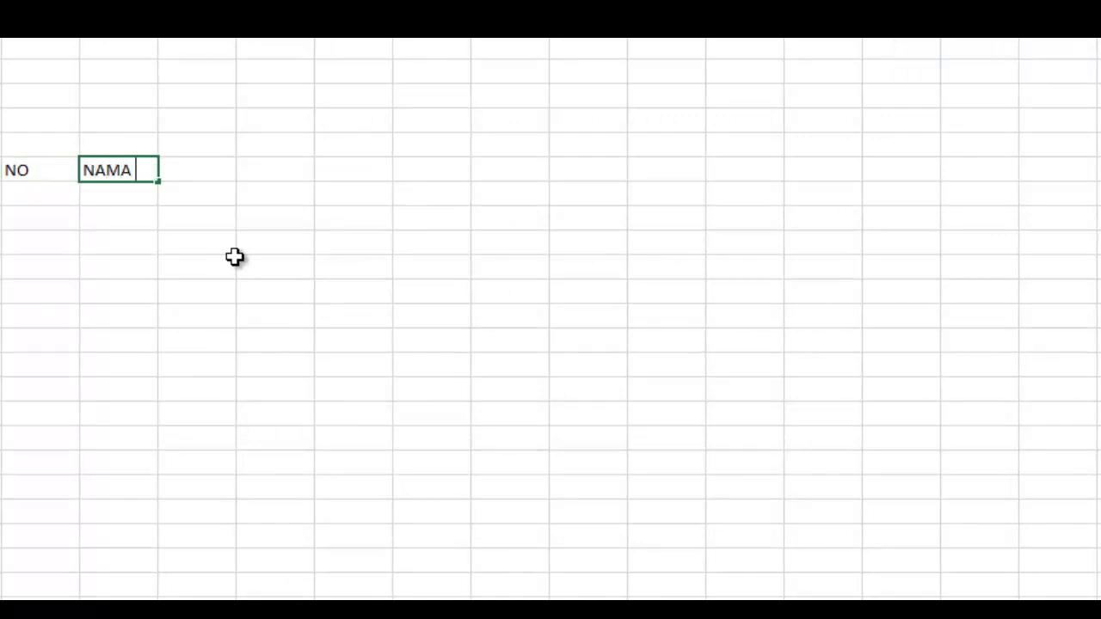
text(PESERTA)
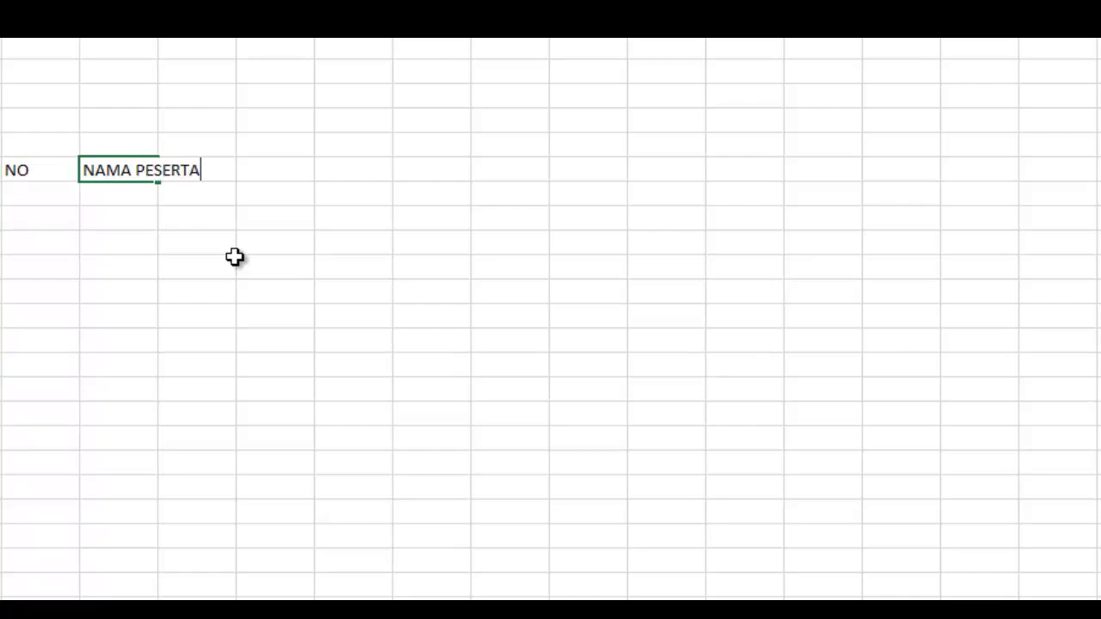
- Add the headers NILAI SKD and NILAI SKB in the two cells following NAMA PESERTA
key(Tab)
text(NILAI SK)
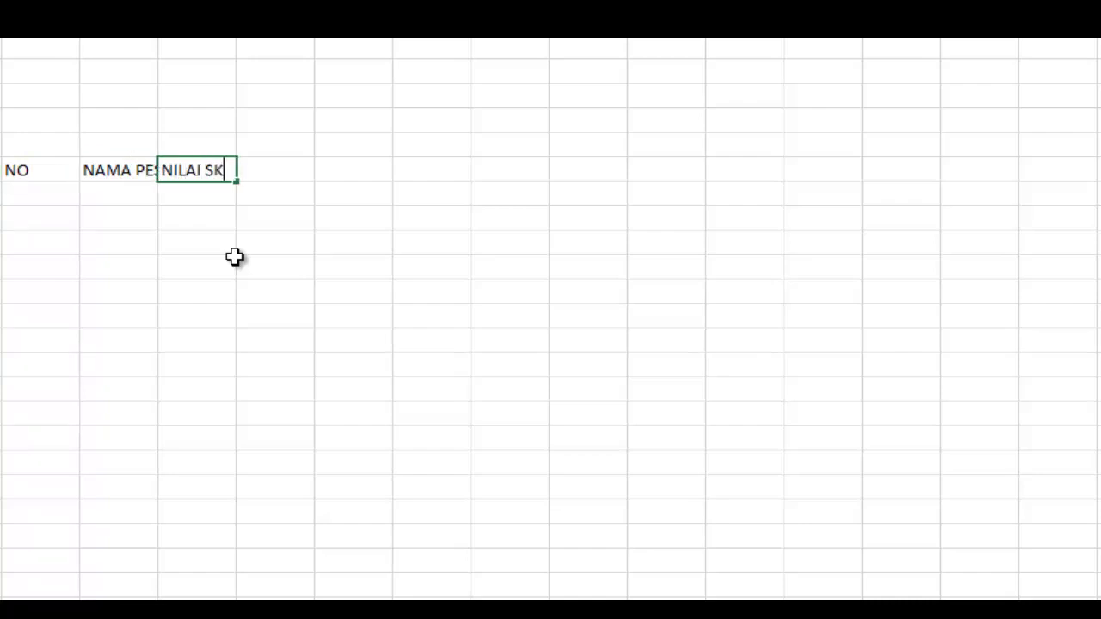
text(D)
key(BackSpace)
text(D)
key(Tab)
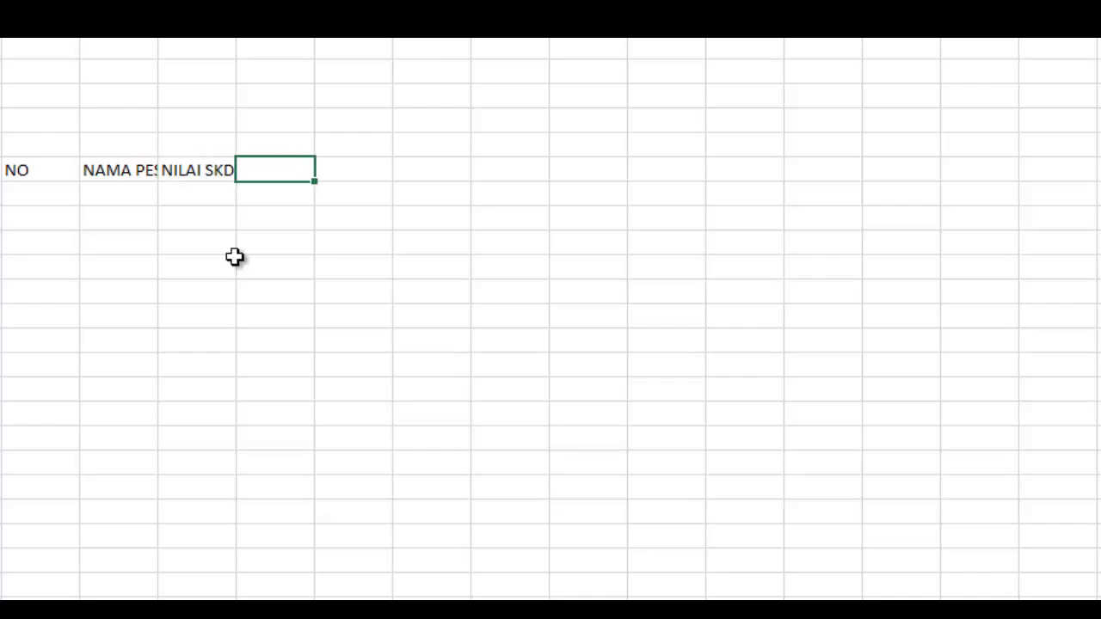
text(NILAI SKB)
key(Tab)
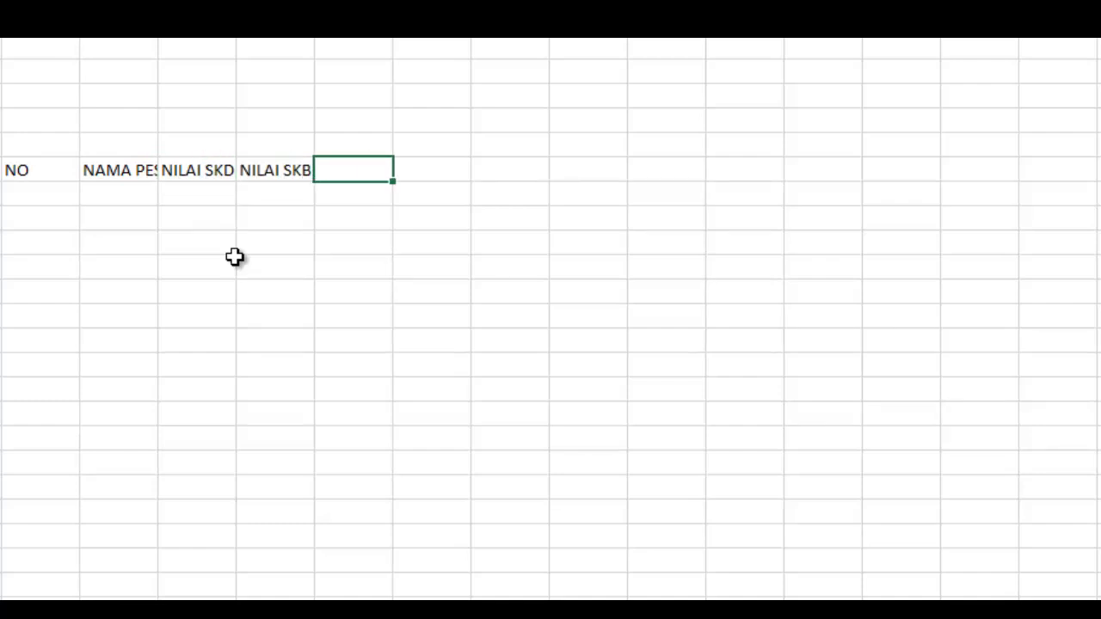
- Add the headers SKLA 100 SKD and SKALA 100 SKB after NILAI SKB in the same row
text(SKLA 100 SKB)
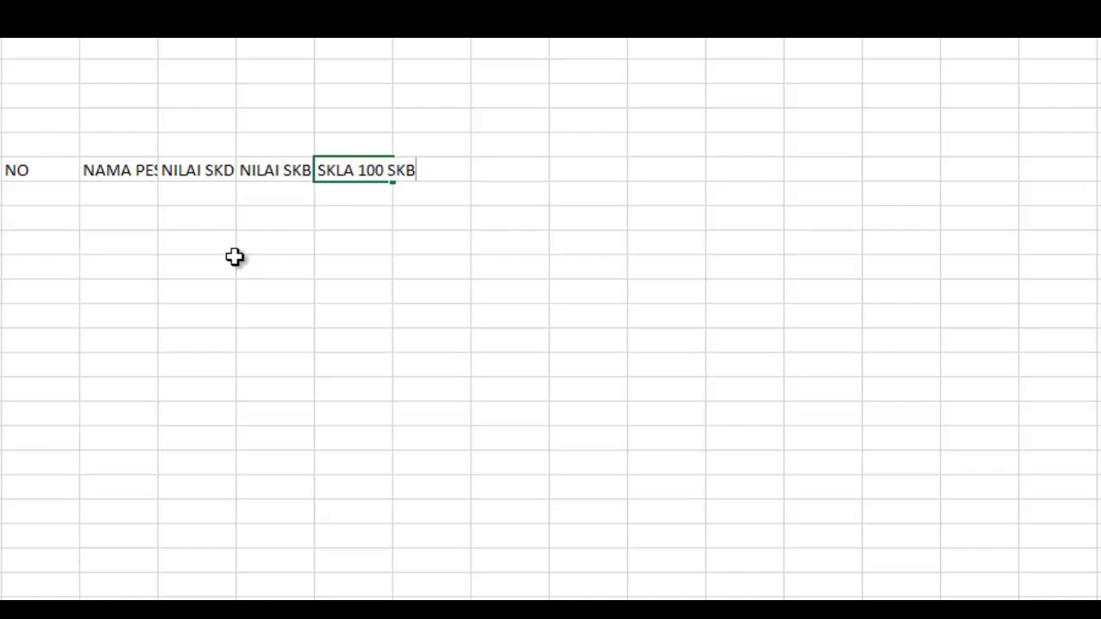
key(BackSpace)
text(D)
key(Tab)
text(N)
key(BackSpace)
text(S)
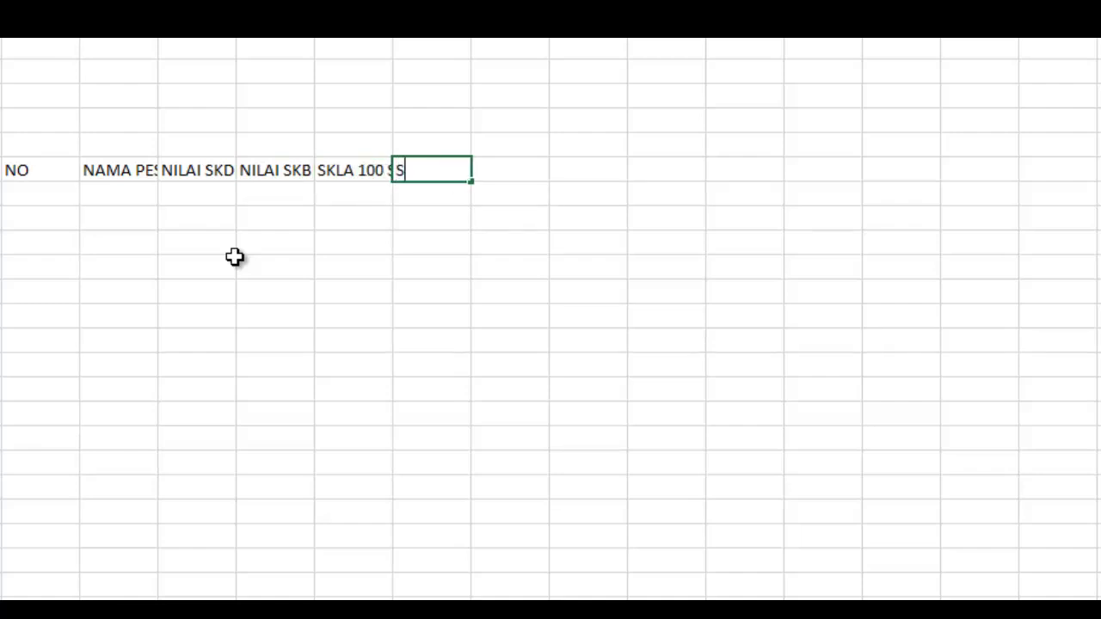
text(KALA 100 SKB)
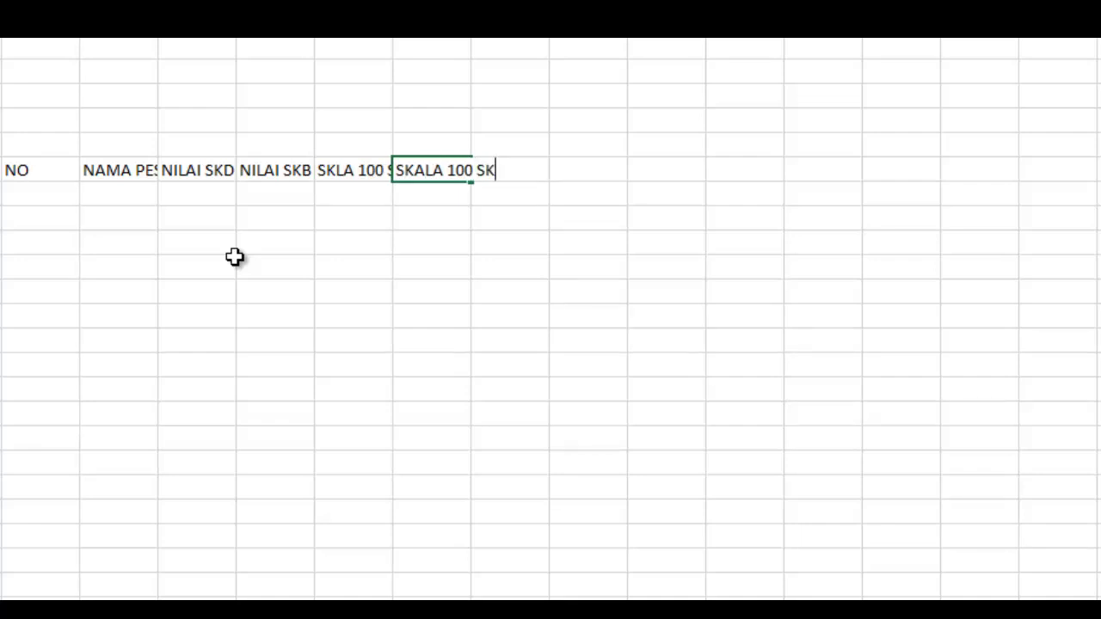
key(Tab)
- Finish the header row with 40% SKD, 60% SKB and JUMLAH
text(40$)
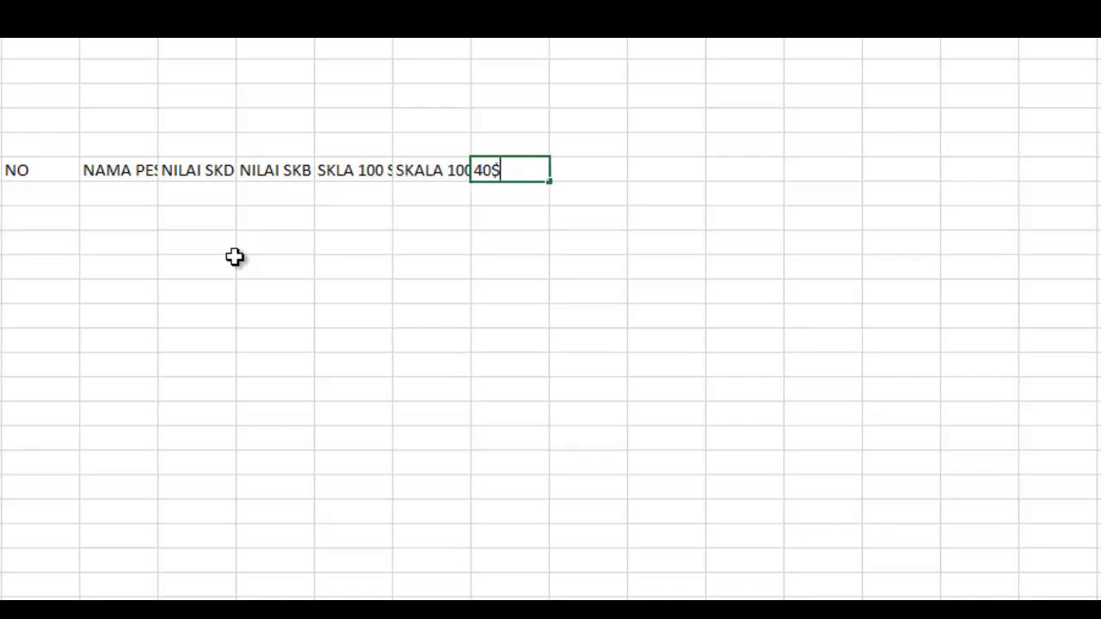
key(BackSpace)
text(% SKD)
key(Tab)
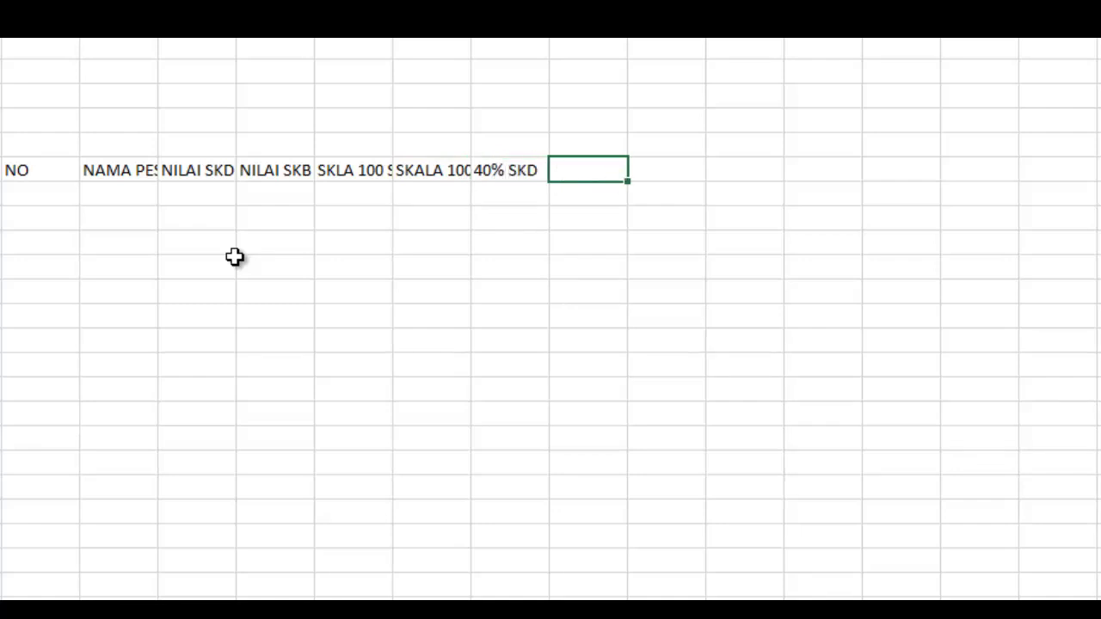
text(60% SKB)
key(Tab)
text(JUMLAH)
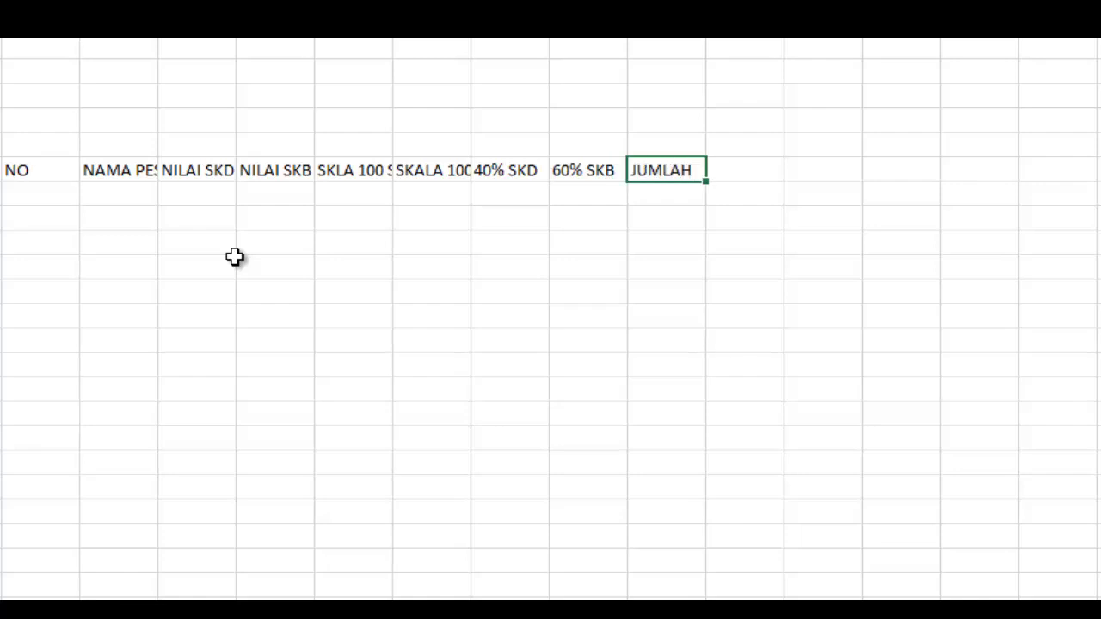
key(Return)
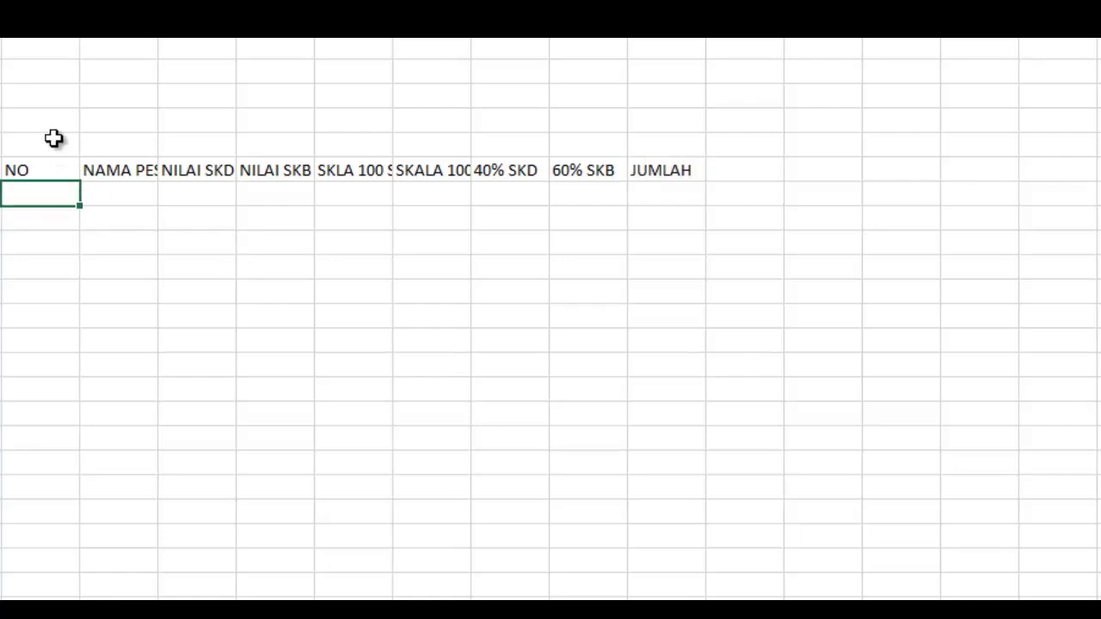
- Widen all columns from NAMA PESERTA through JUMLAH equally so their headers fit
mouse_move(112, 26)
mouse_down()
mouse_move(719, 115)
mouse_move(699, 118)
mouse_up()
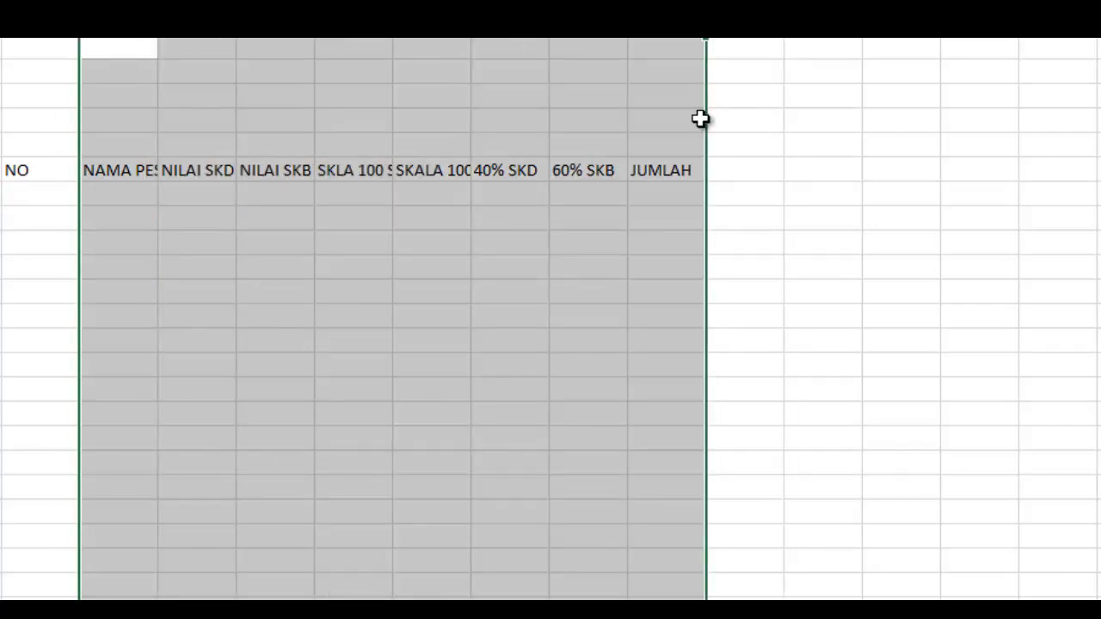
drag(319, 37, 361, 37)
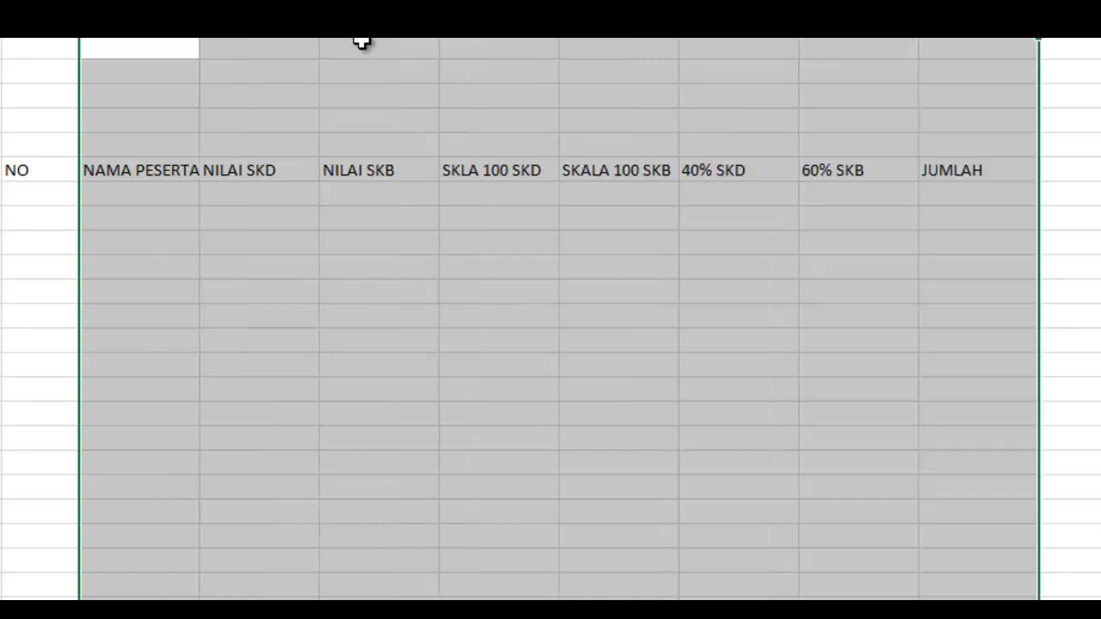
click(143, 227)
- Number the first three rows under NO as 1, 2 and 3
click(46, 201)
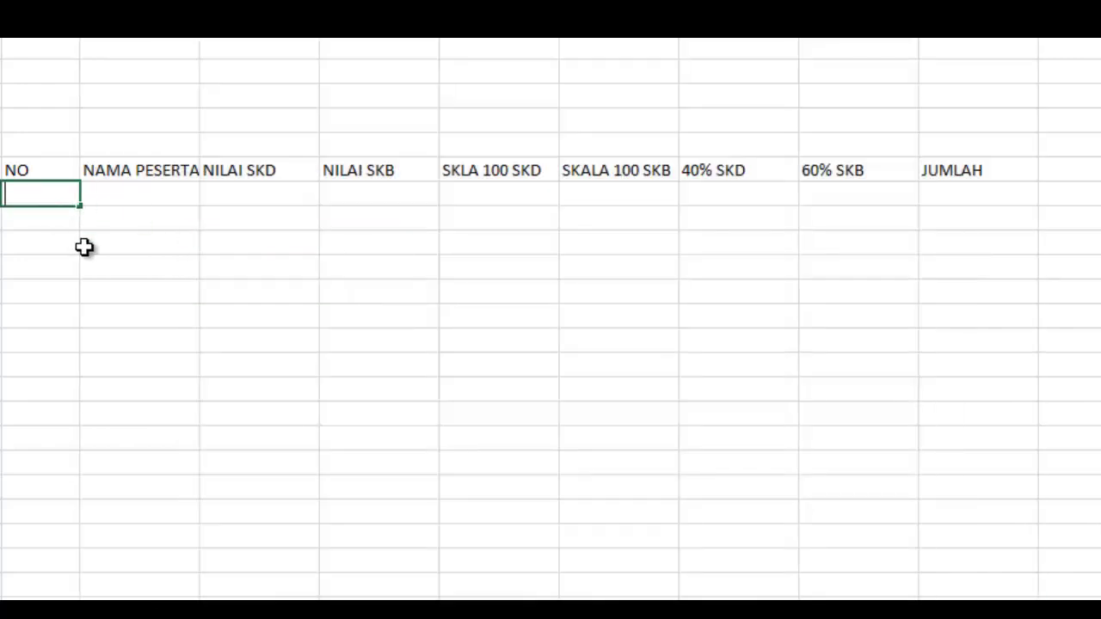
text(1)
key(Return)
text(2)
key(Return)
text(3)
key(Return)
- Widen the NAMA PESERTA column further and enter A, B and C as the participants of rows 1 to 3
key(Up)
key(Up)
key(Up)
key(Right)
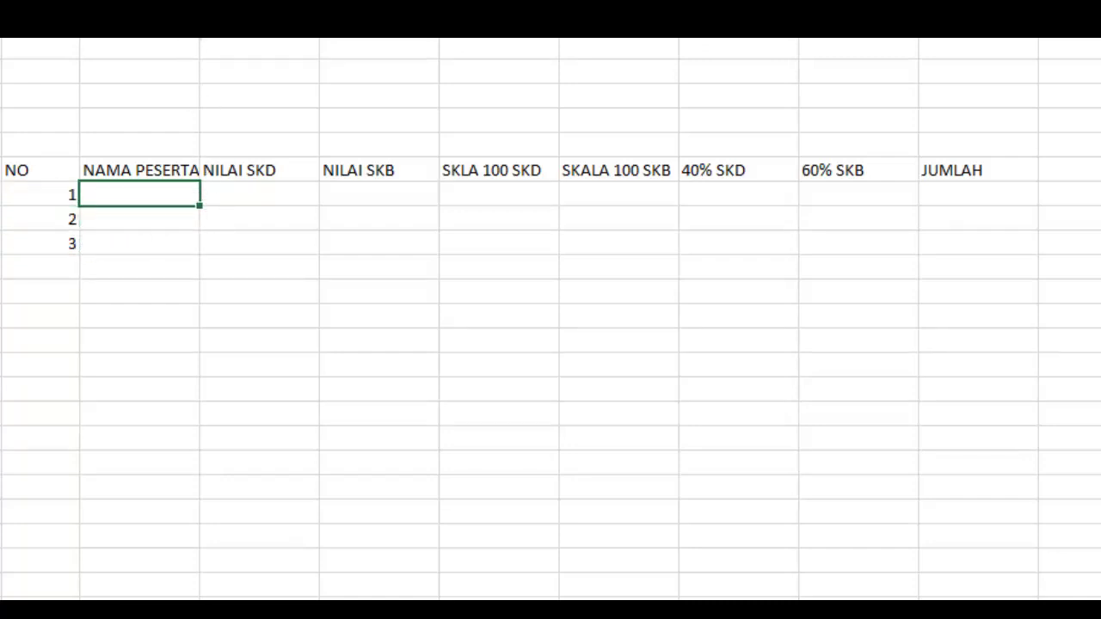
drag(200, 37, 259, 40)
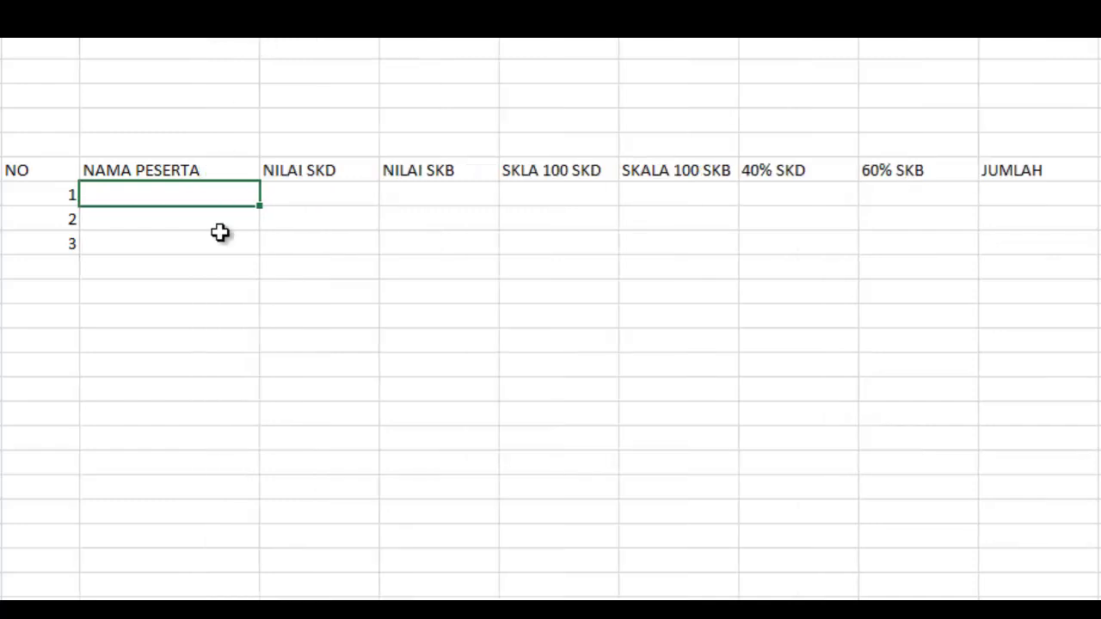
text(A)
key(Return)
text(B)
key(Return)
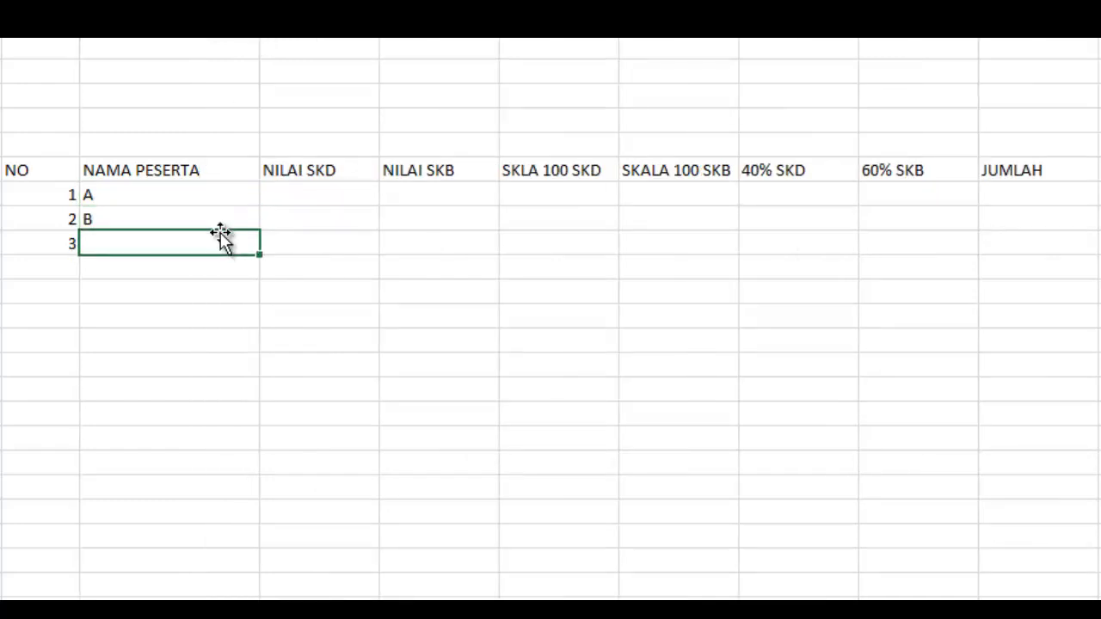
text(C)
key(Return)
- Enter the NILAI SKD scores 400, 350 and 325 for participants A, B and C
key(Up)
key(Up)
key(Up)
key(Right)
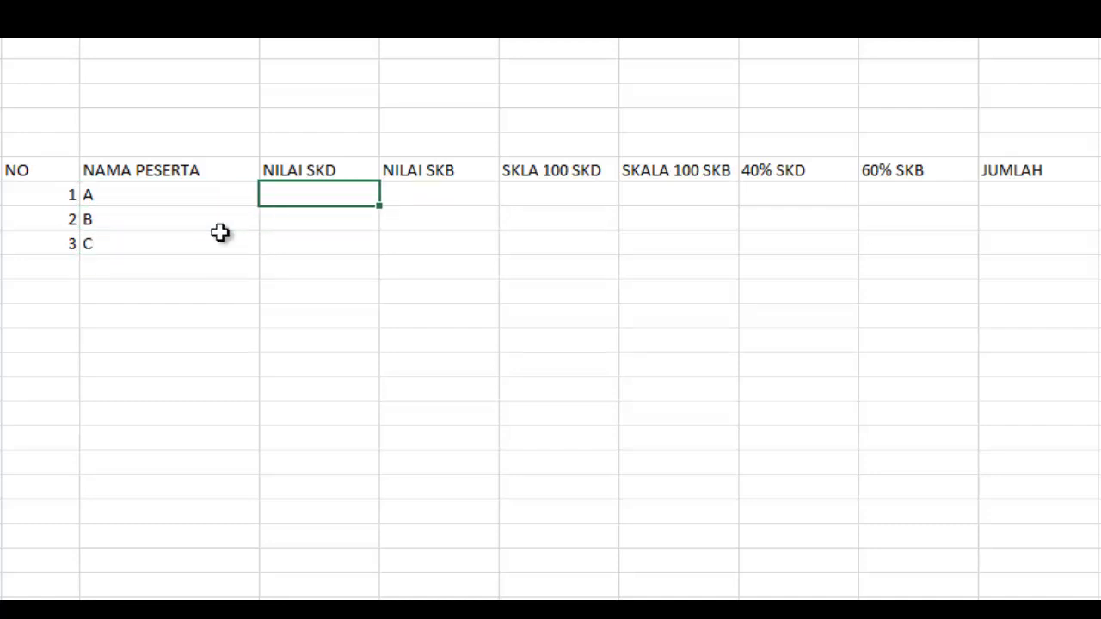
text(400)
key(Return)
text(350)
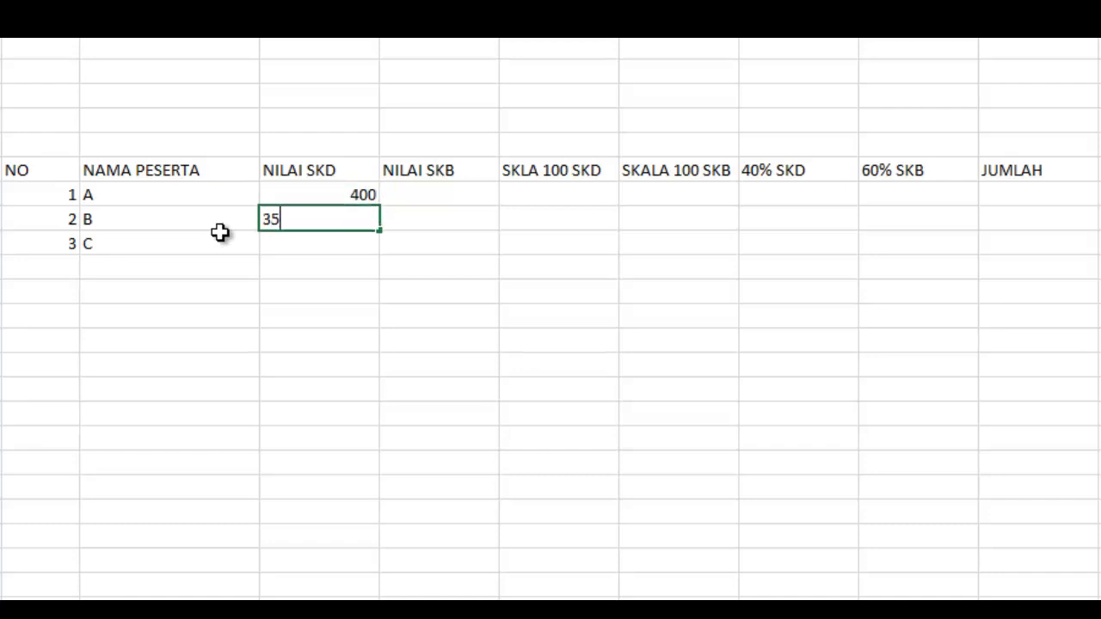
key(Return)
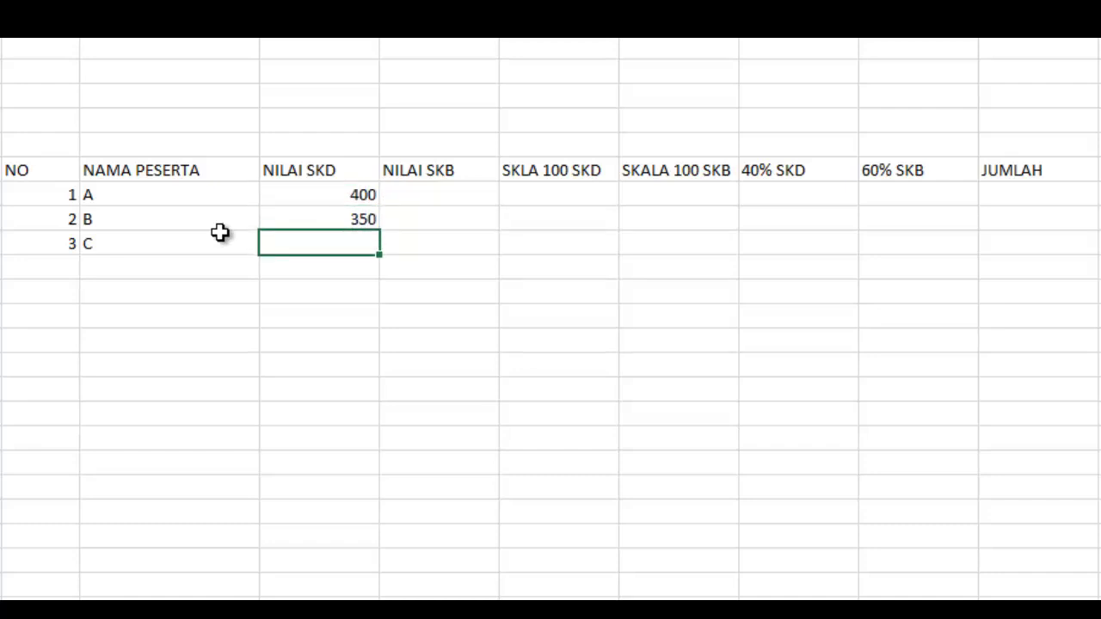
text(325)
key(Tab)
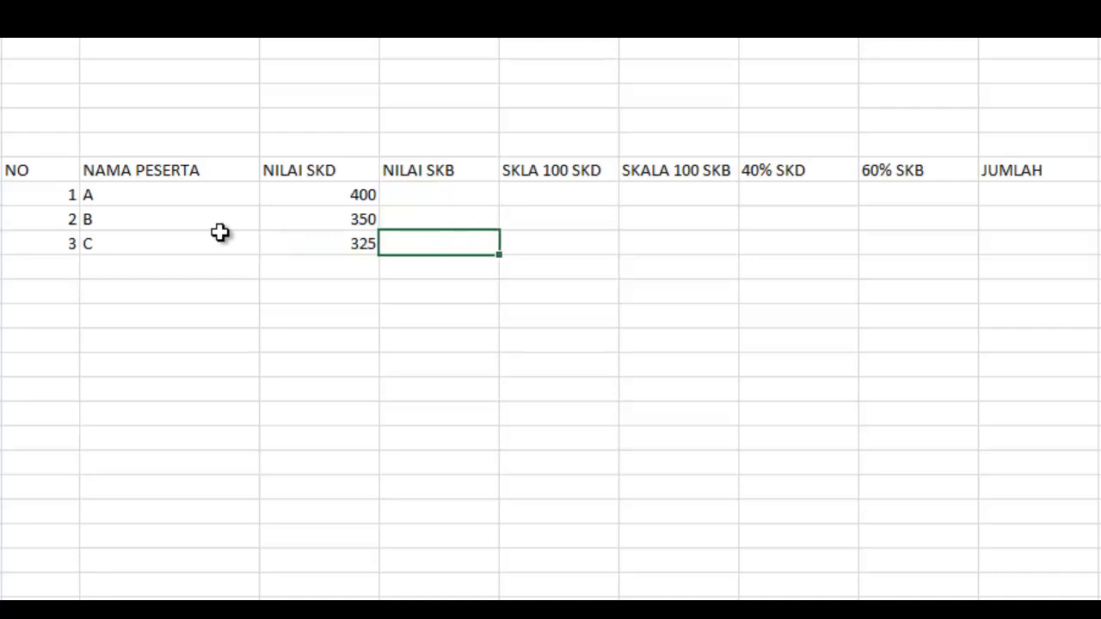
- Calculate participant A's SKLA 100 SKD value with the formula =(E7/500)*100
key(Up)
key(Up)
key(Right)
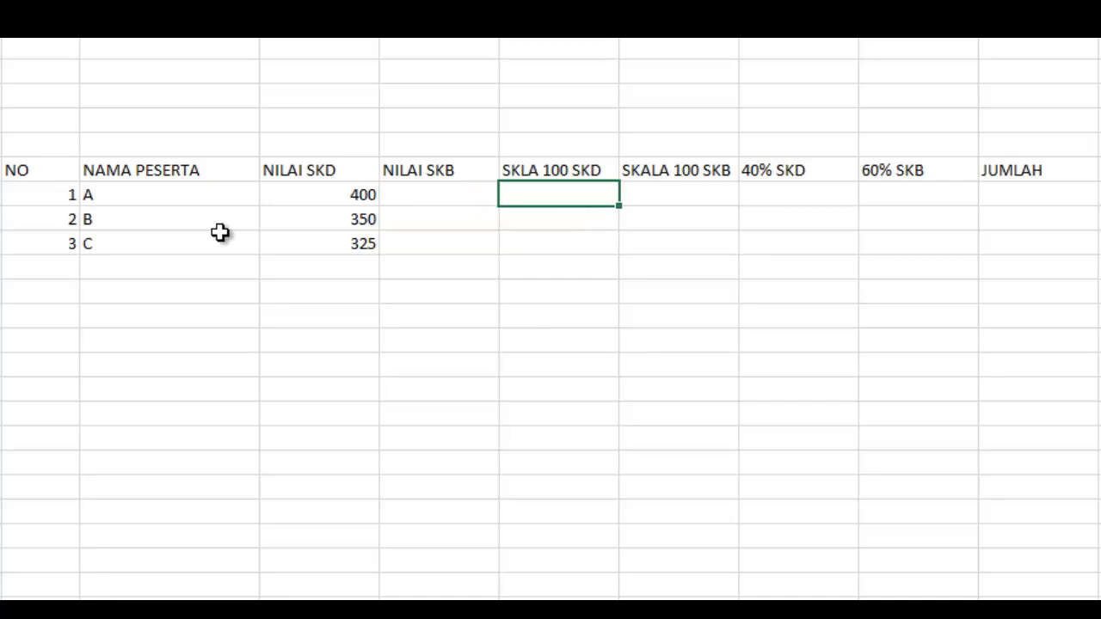
text(=)
key(Left)
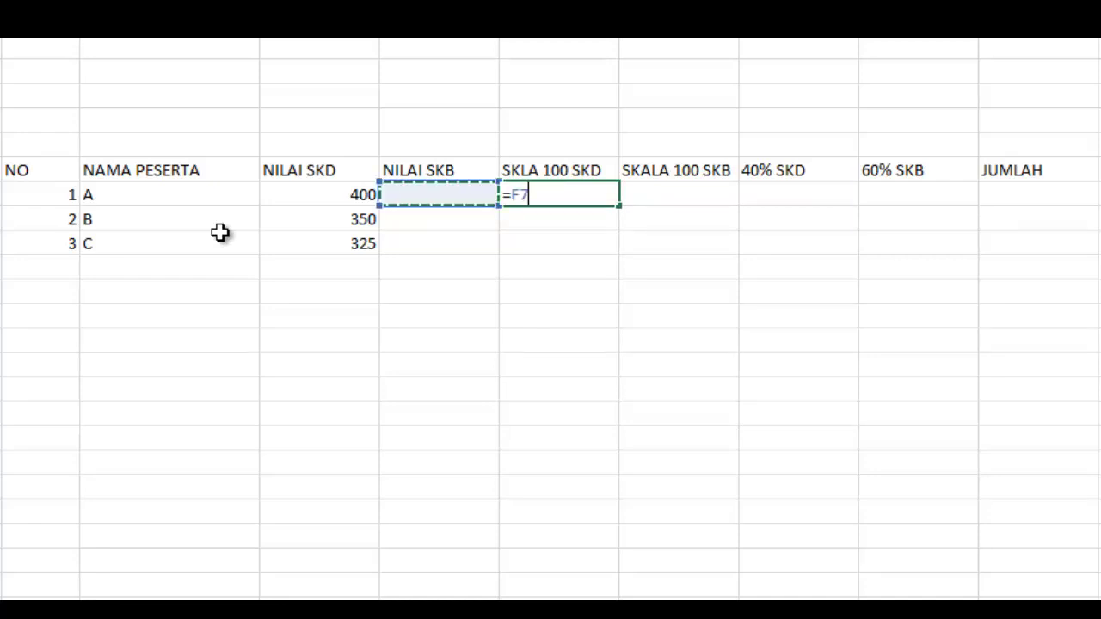
key(Left)
text(/)
key(BackSpace)
key(BackSpace)
key(BackSpace)
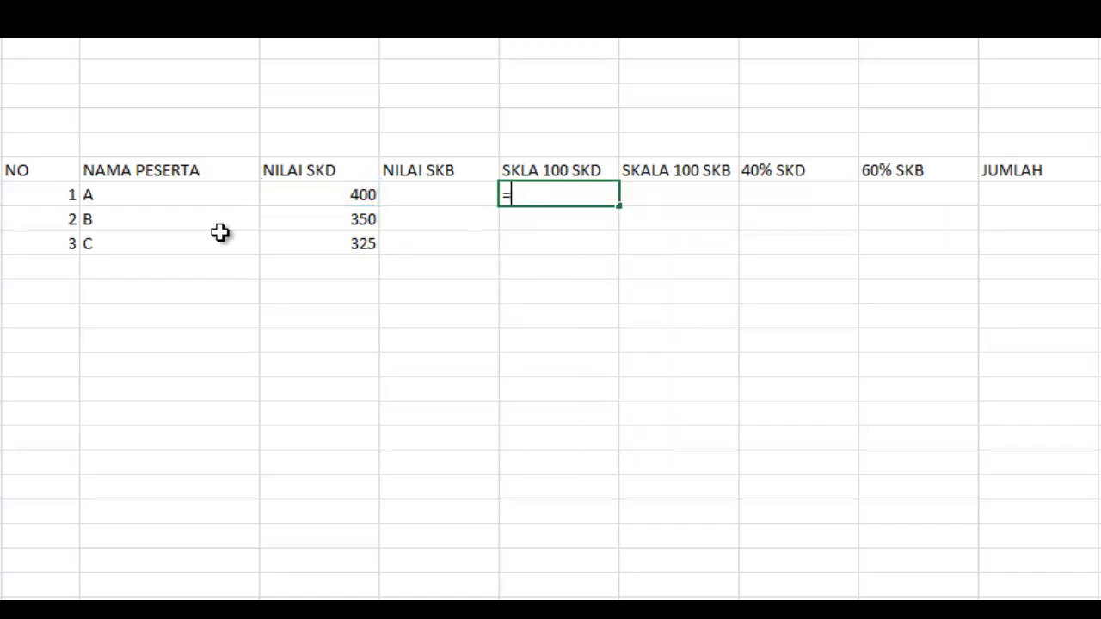
text(()
key(Left)
key(Left)
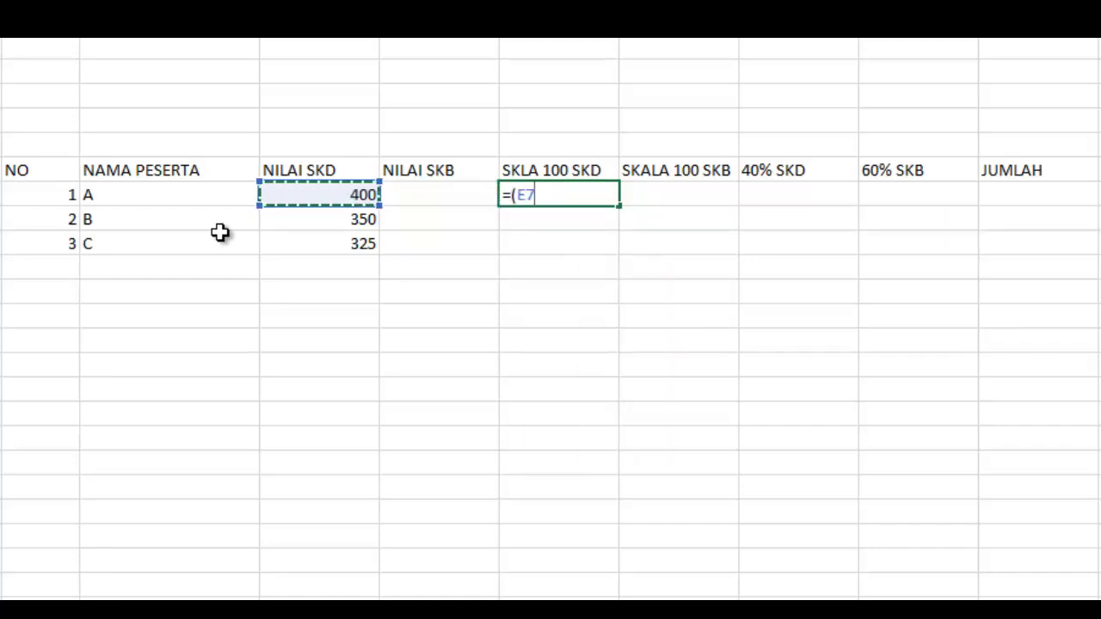
text(/500)
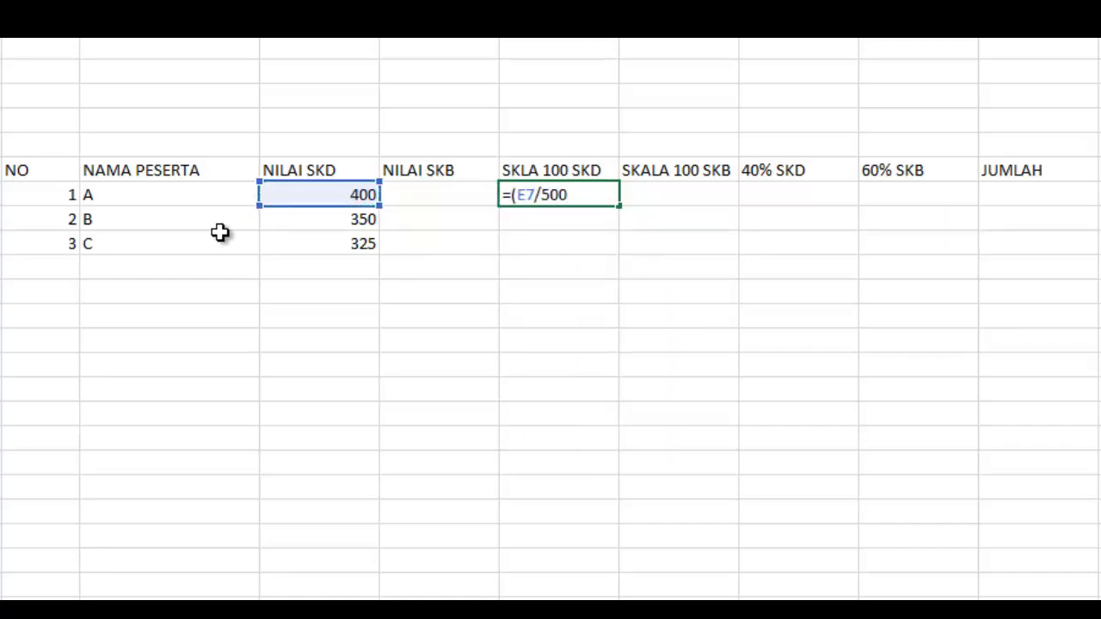
text()*100)
key(Return)
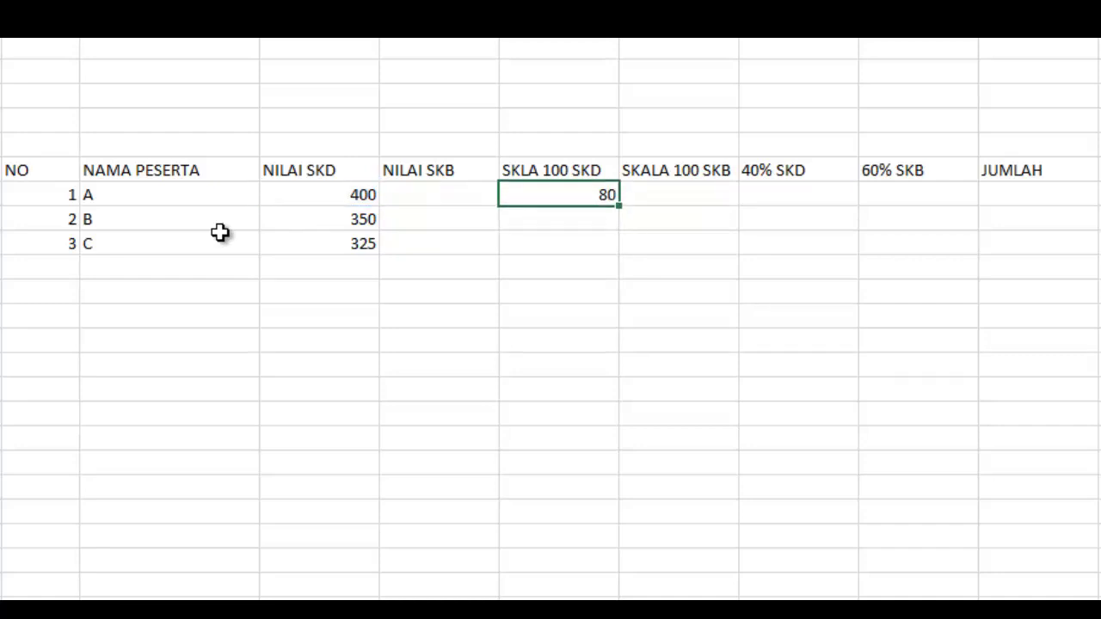
- Copy participant A's SKLA 100 SKD formula to the rows of participants B and C
key(ctrl+v)
key(Down)
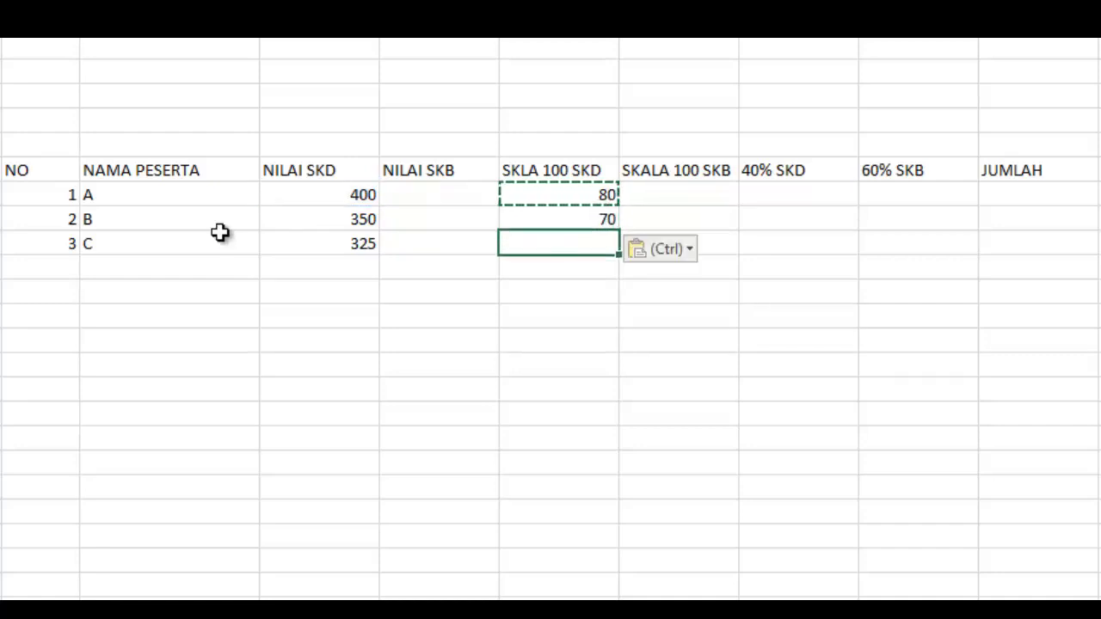
key(ctrl+v)
key(Up)
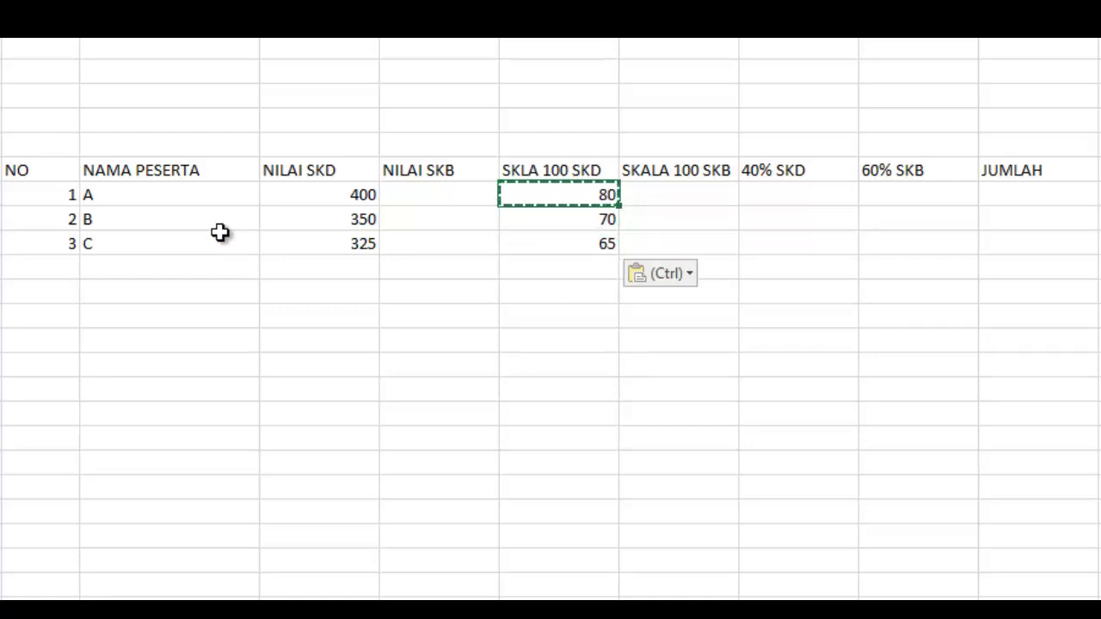
key(Left)
key(Right)
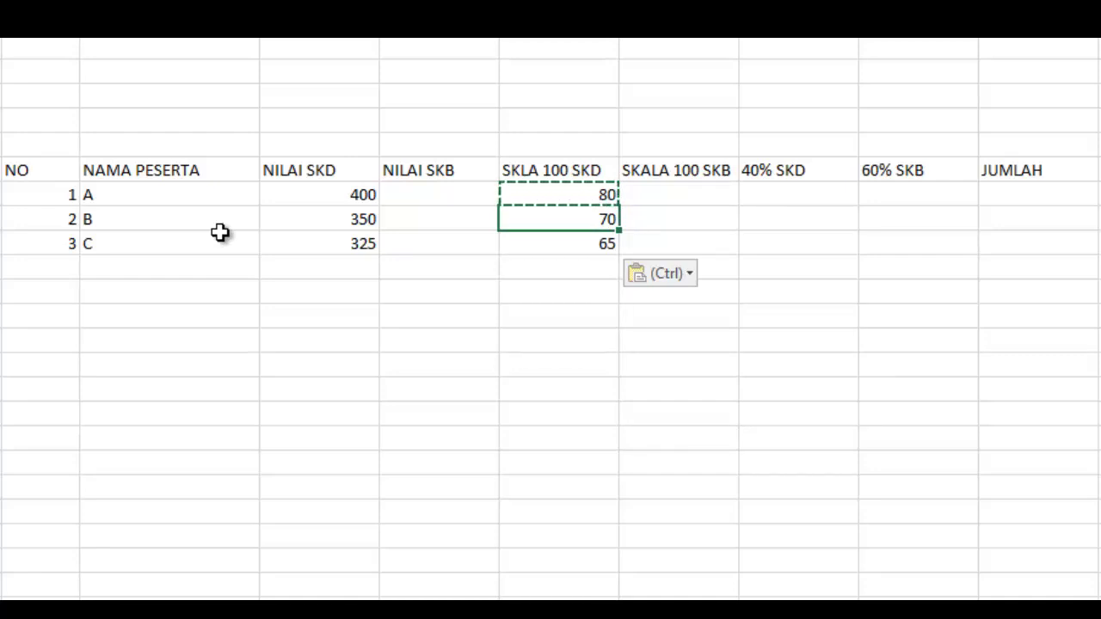
key(Down)
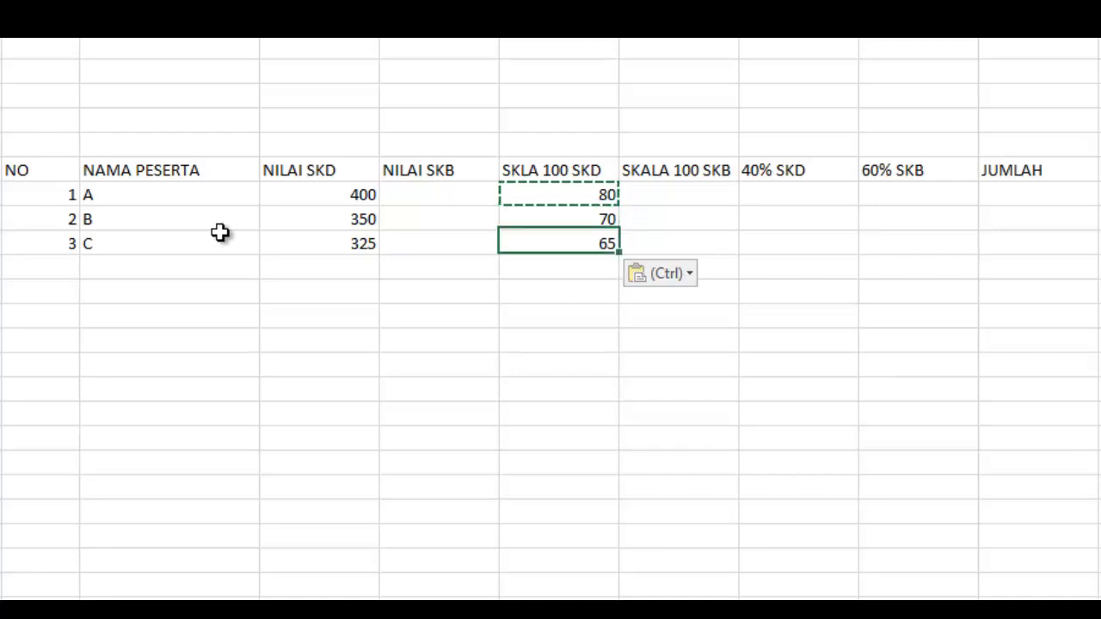
- Calculate participant A's 40% SKD value with the formula =G7*40%
key(Left)
key(Left)
key(Right)
key(Right)
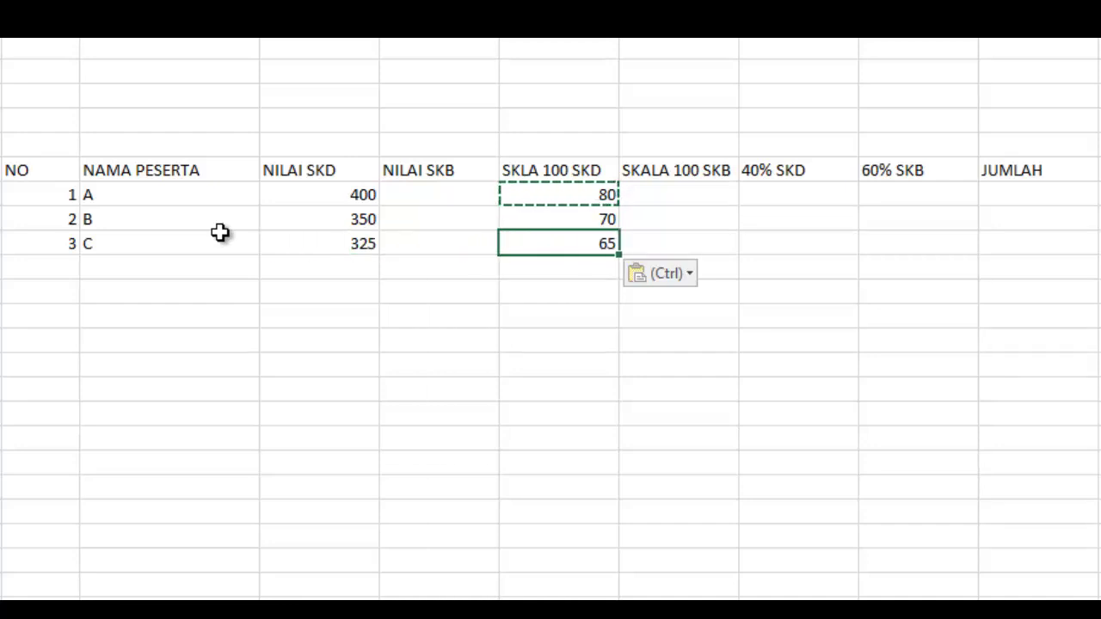
key(Right)
key(Up)
key(Up)
key(Up)
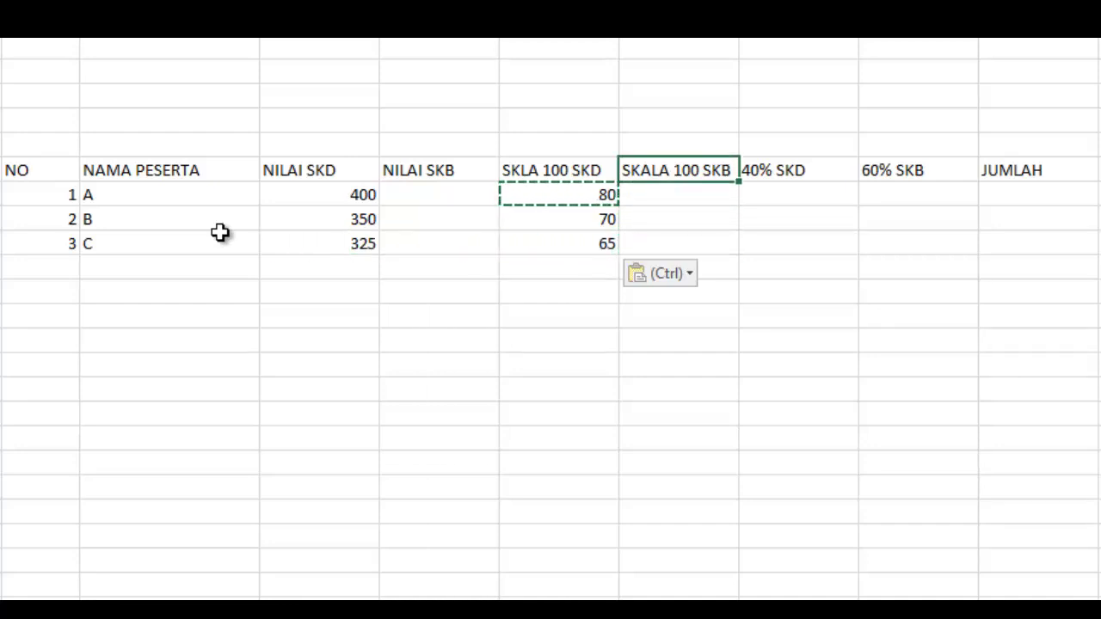
key(Right)
key(Down)
text(=)
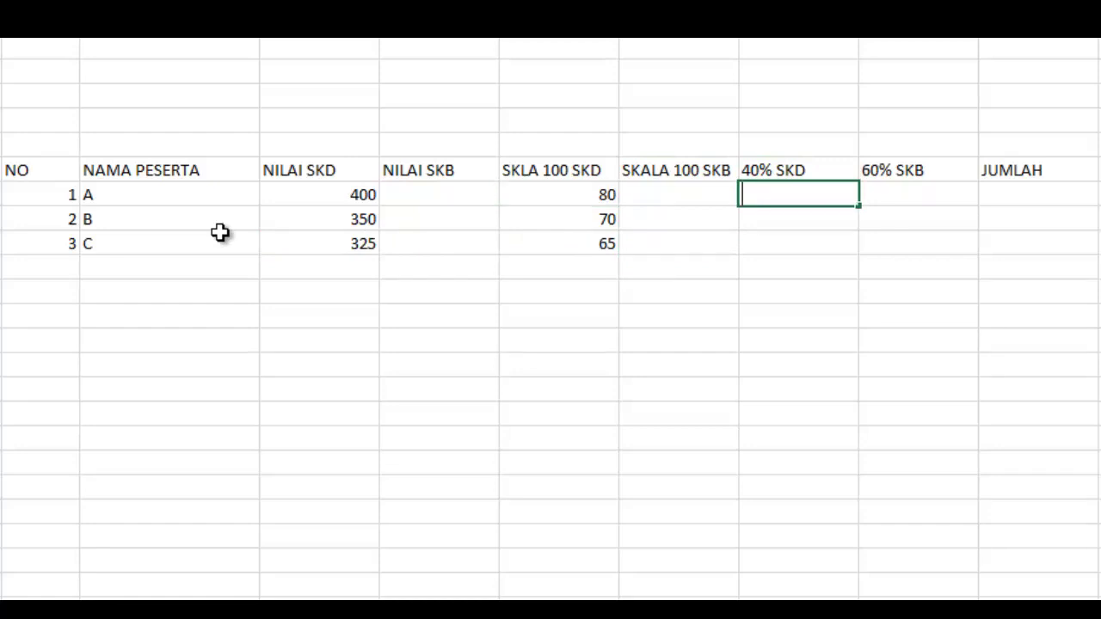
key(Left)
key(Left)
text(*)
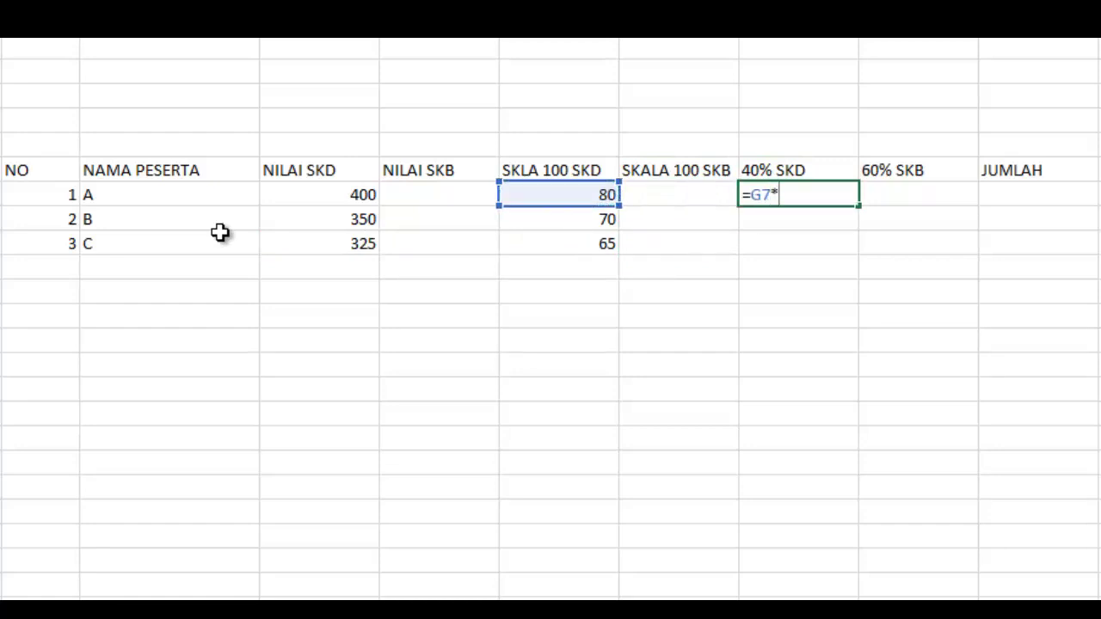
text(40%)
key(Return)
- Copy participant A's 40% SKD formula to the rows of participants B and C
key(Up)
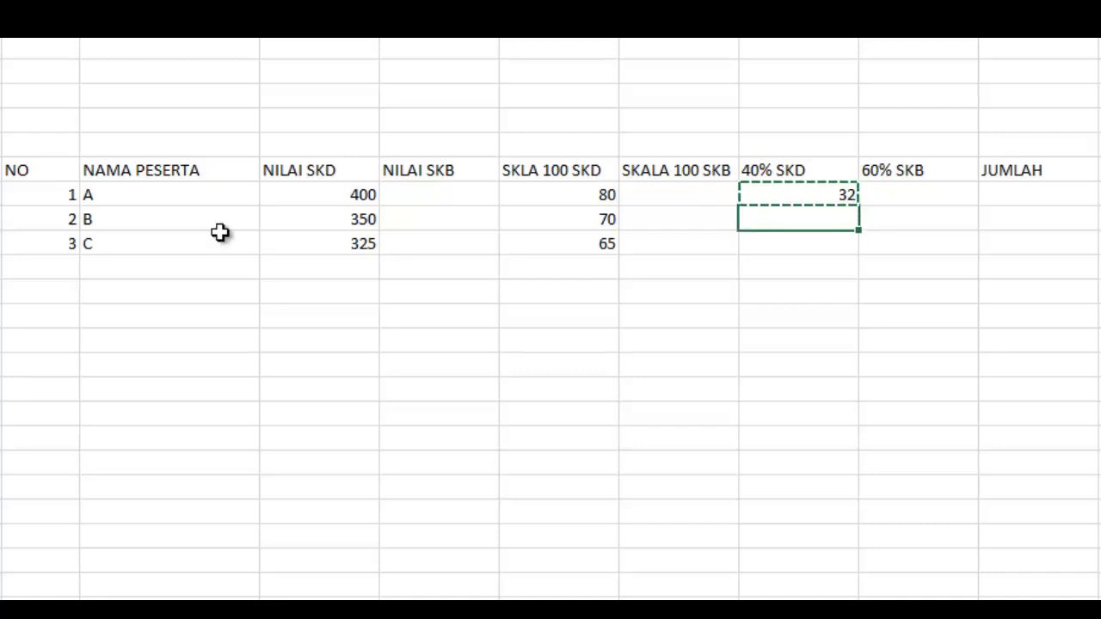
key(ctrl+v)
key(Down)
key(ctrl+v)
key(Up)
key(Up)
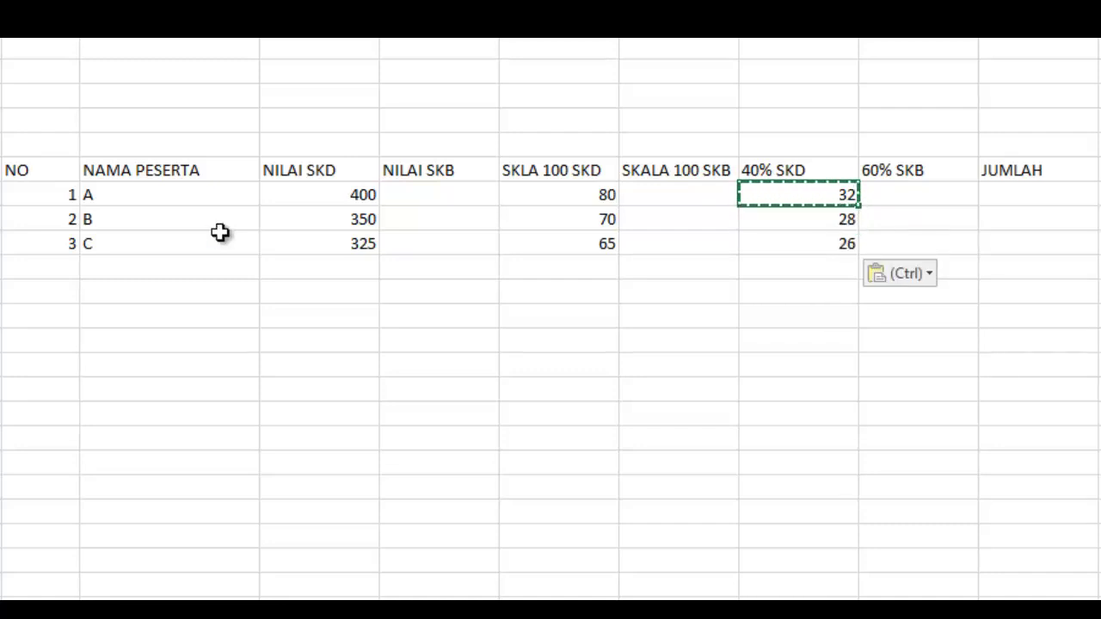
- Calculate participant A's JUMLAH with a formula adding the 40% SKD and 60% SKB cells of that row
key(Left)
key(Left)
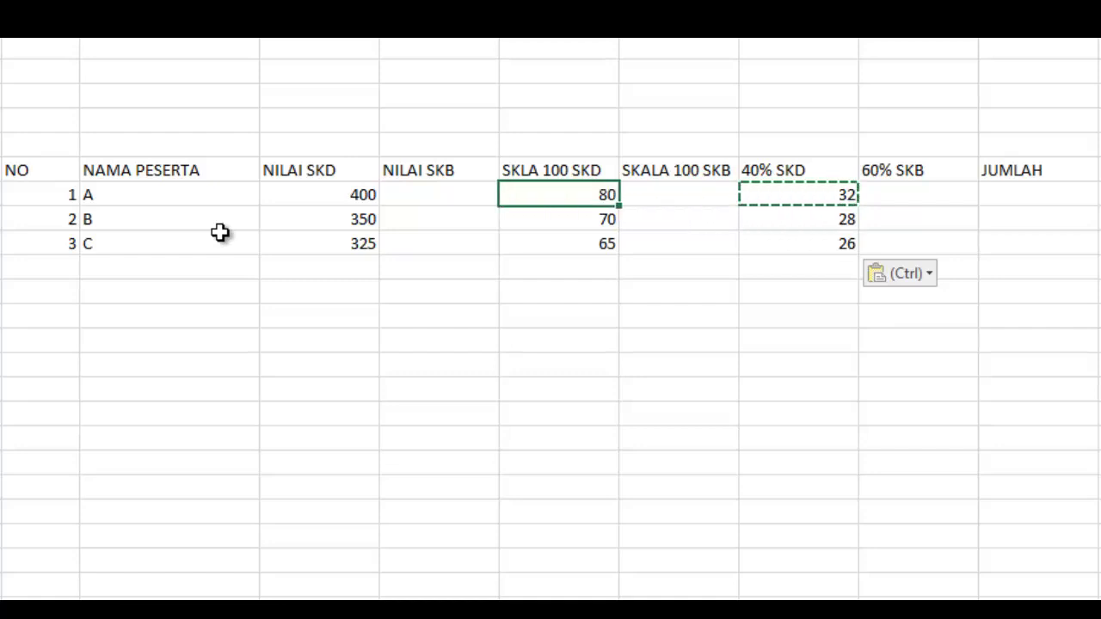
key(Right)
key(Right)
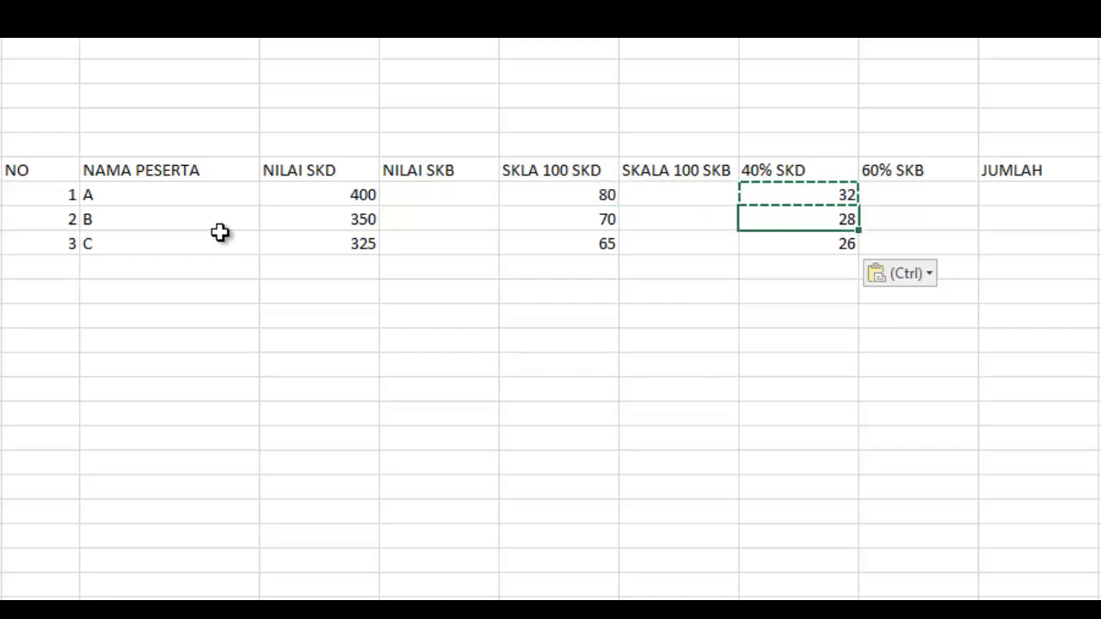
key(Down)
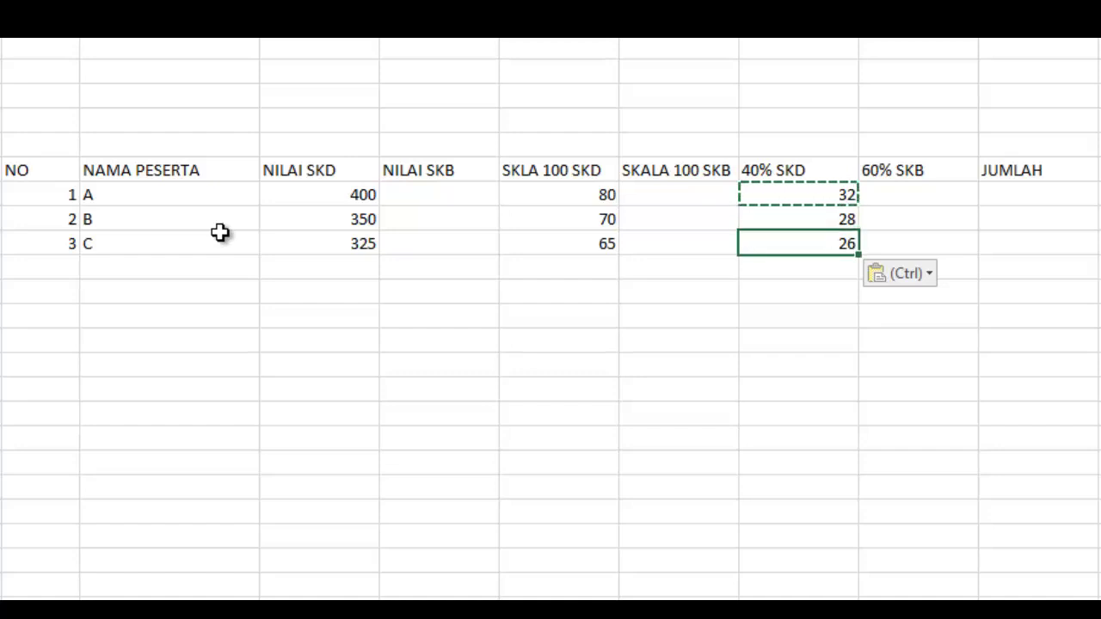
key(Up)
key(Up)
key(Right)
key(Right)
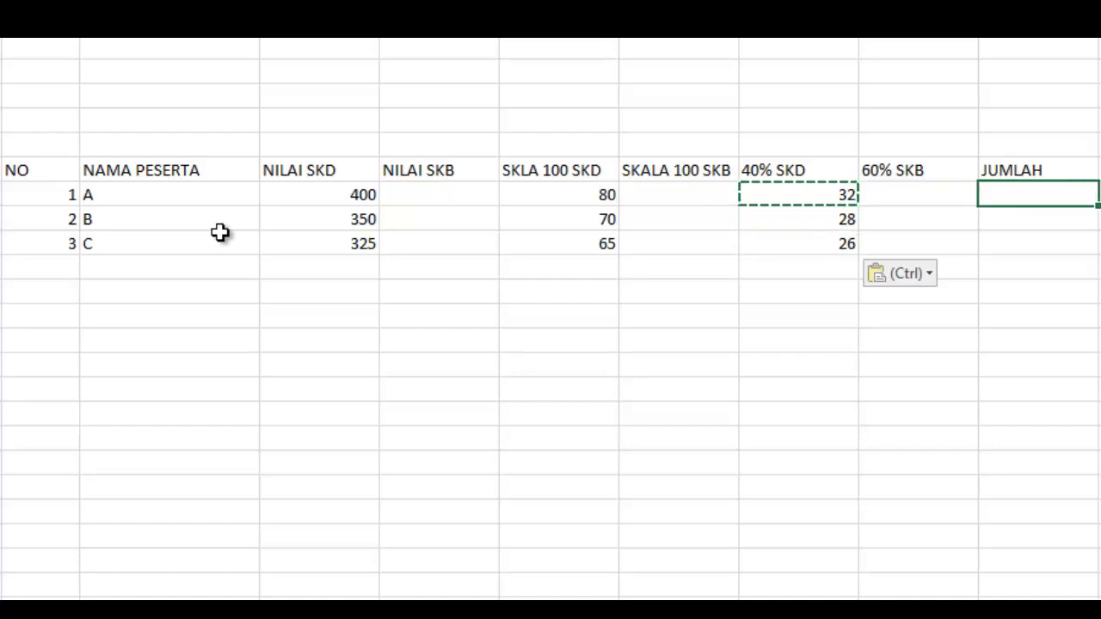
text(=)
key(Left)
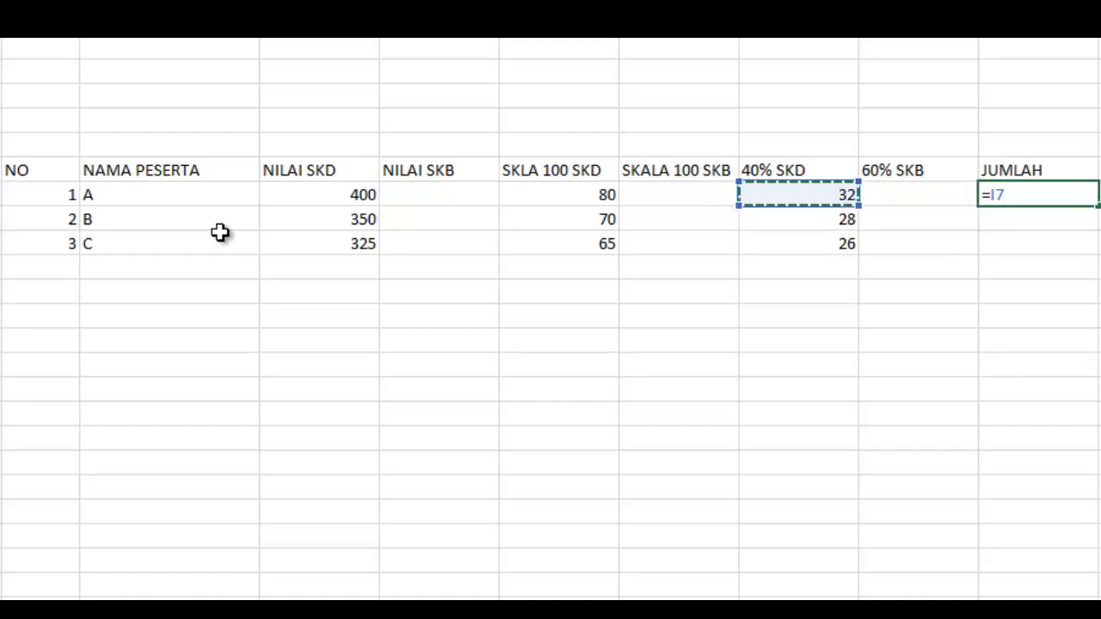
text(+)
key(Right)
key(Return)
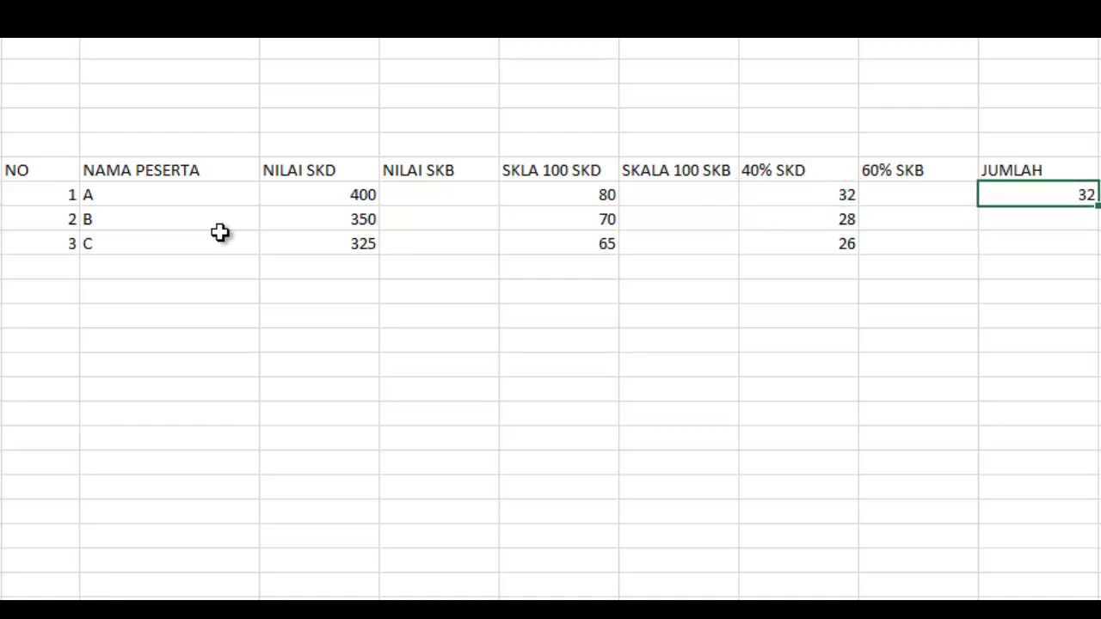
- Copy participant A's JUMLAH formula to the rows of participants B and C
key(ctrl+c)
key(Down)
key(shift+Down)
key(ctrl+v)
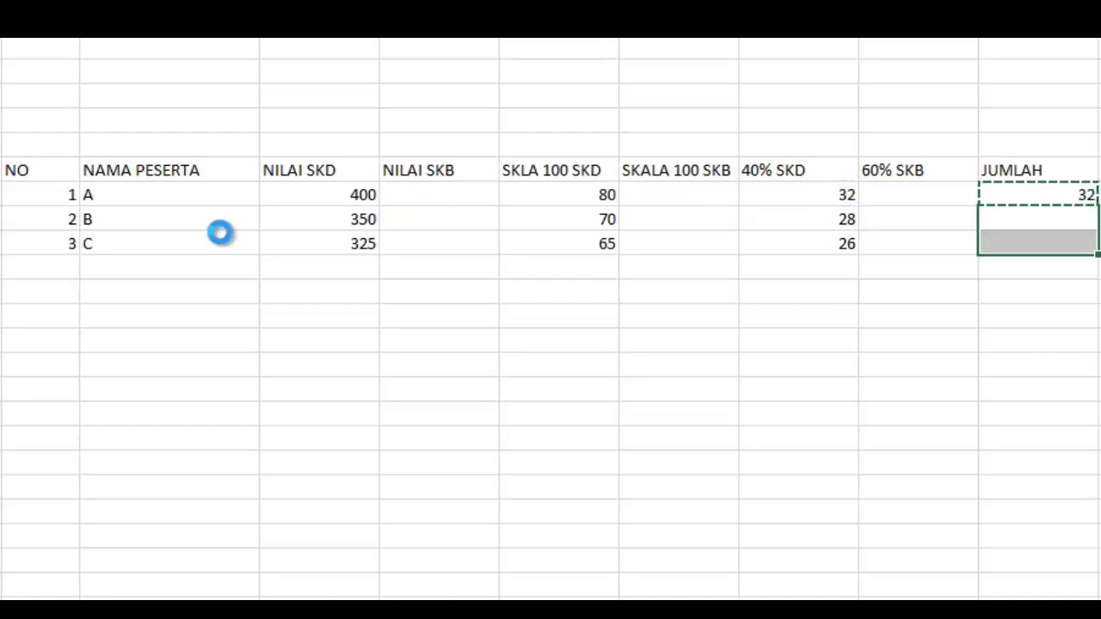
- Enter 350 as participant A's NILAI SKB score
key(Left)
key(Left)
key(Left)
key(Left)
key(Left)
key(Up)
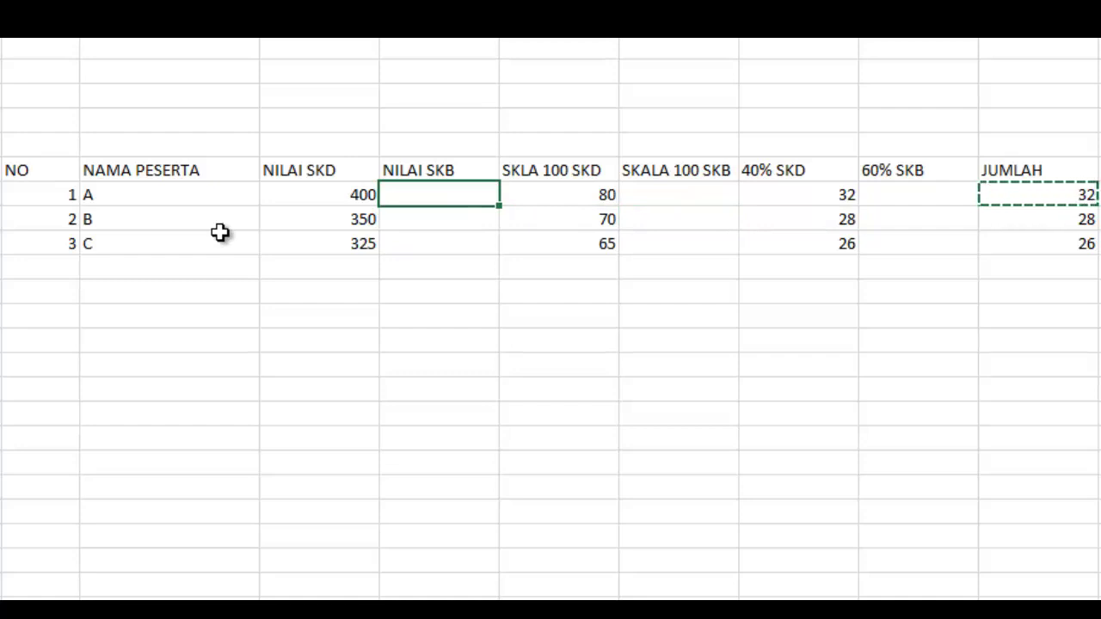
text(350)
key(Return)
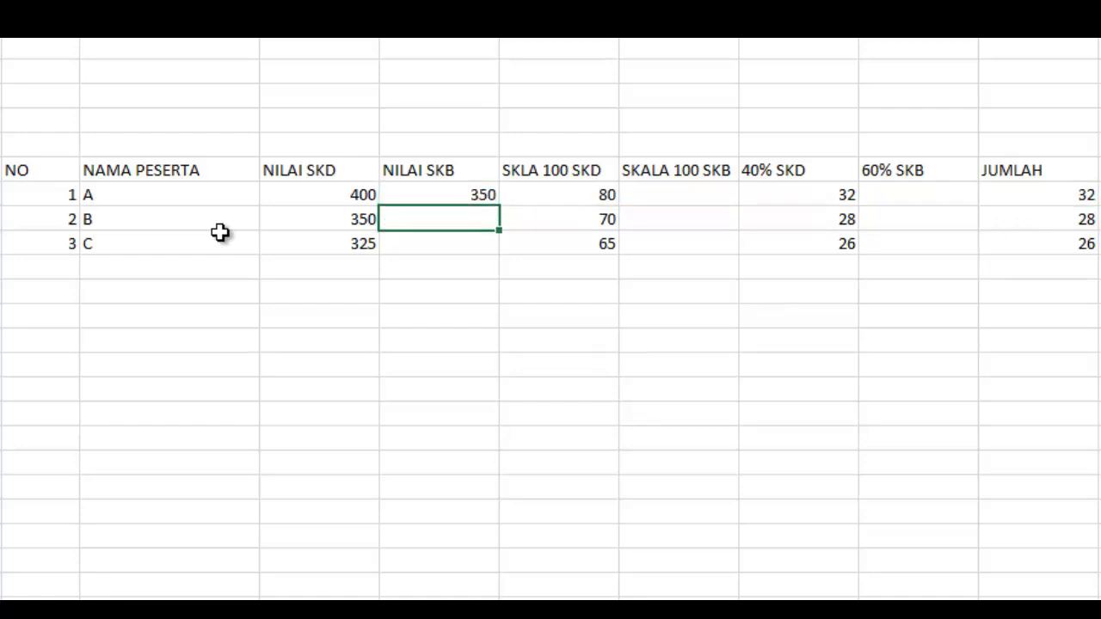
- Calculate participant A's SKALA 100 SKB value with the formula =(F7/500)*100
key(Up)
key(Right)
key(Right)
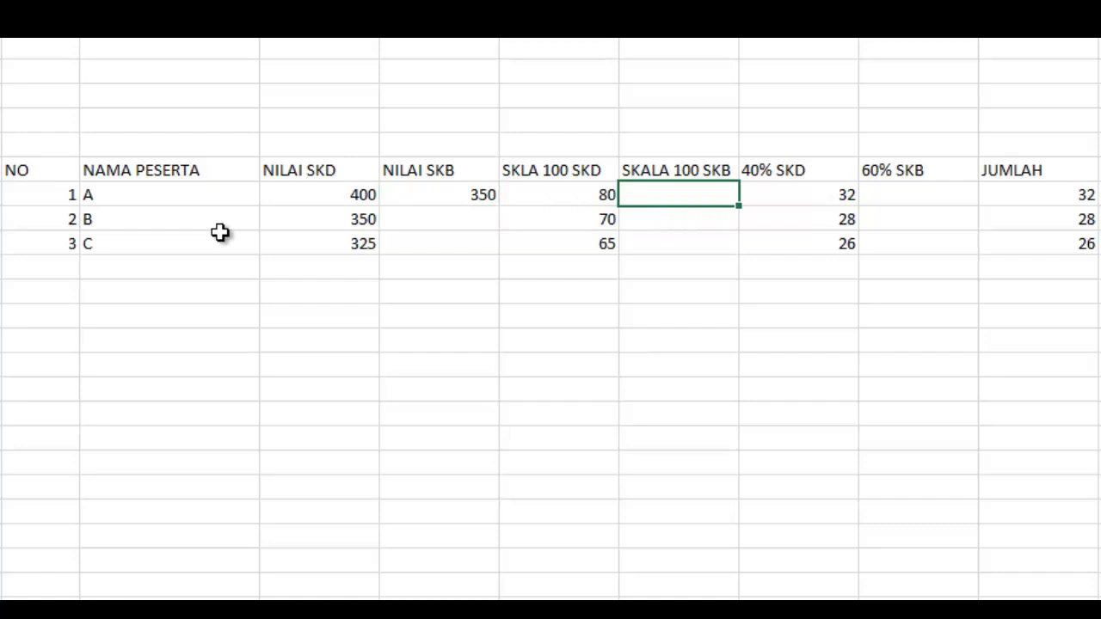
text(=)
key(Left)
key(Left)
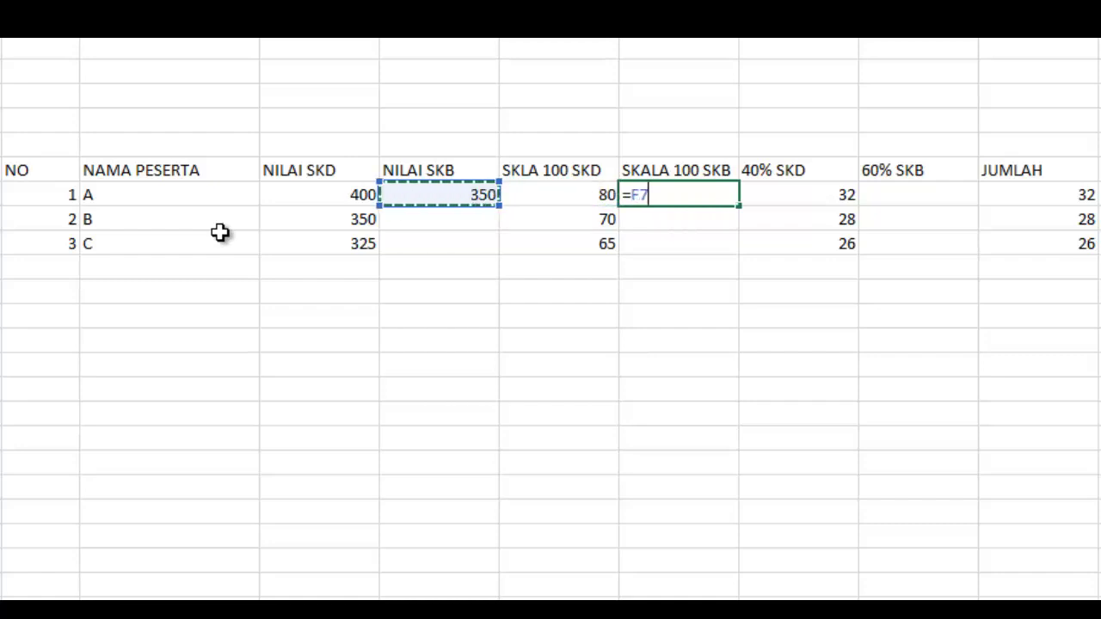
key(BackSpace)
text(()
key(Left)
key(Left)
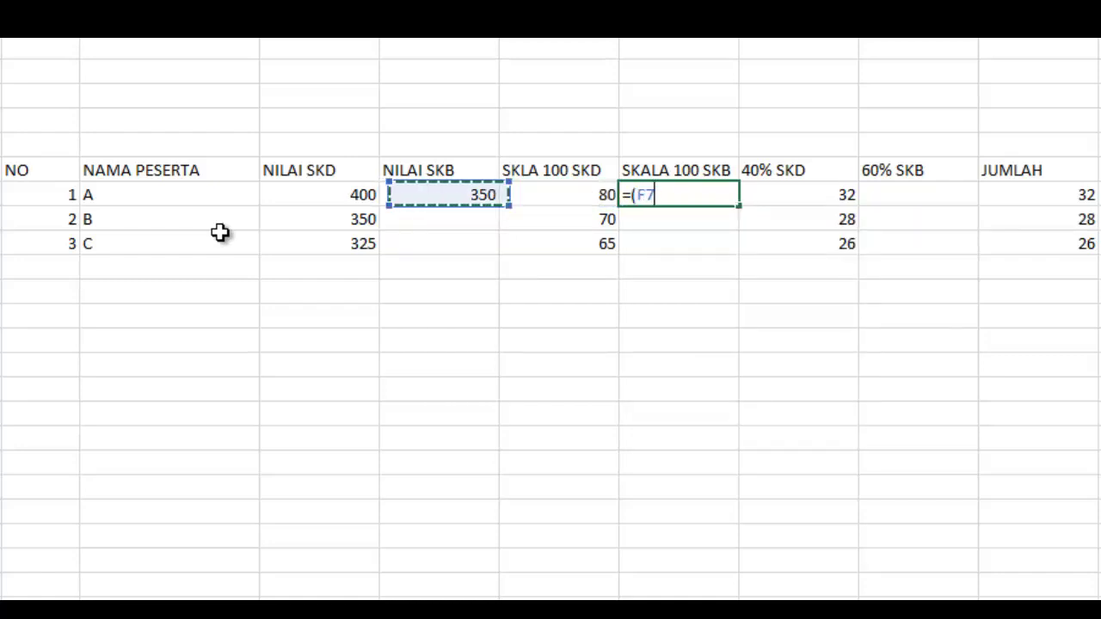
text(/500))
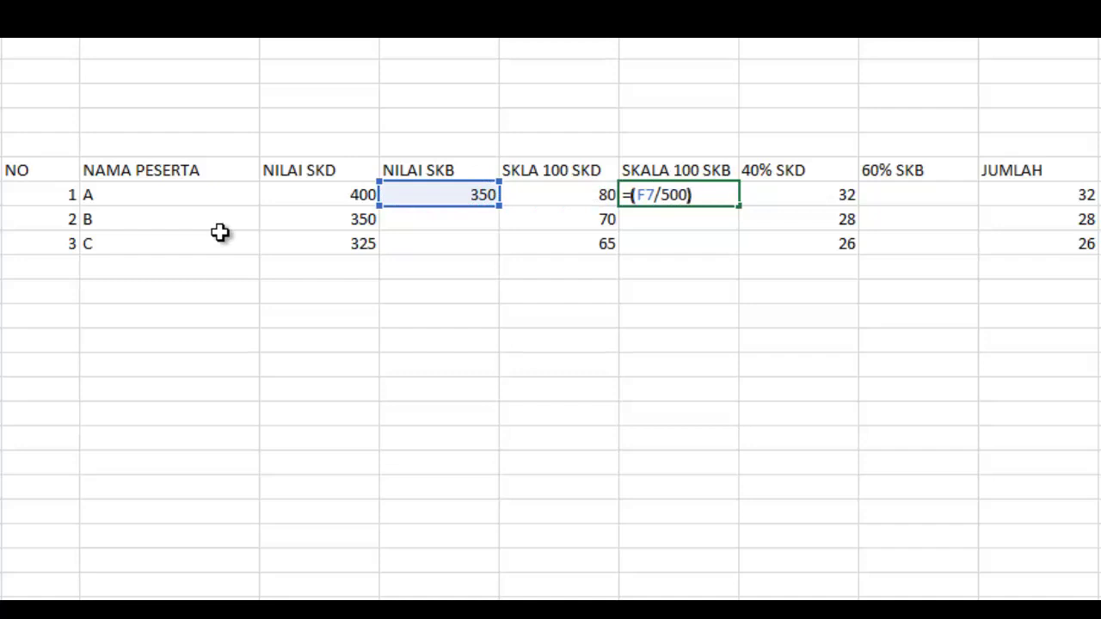
text(*100)
key(Return)
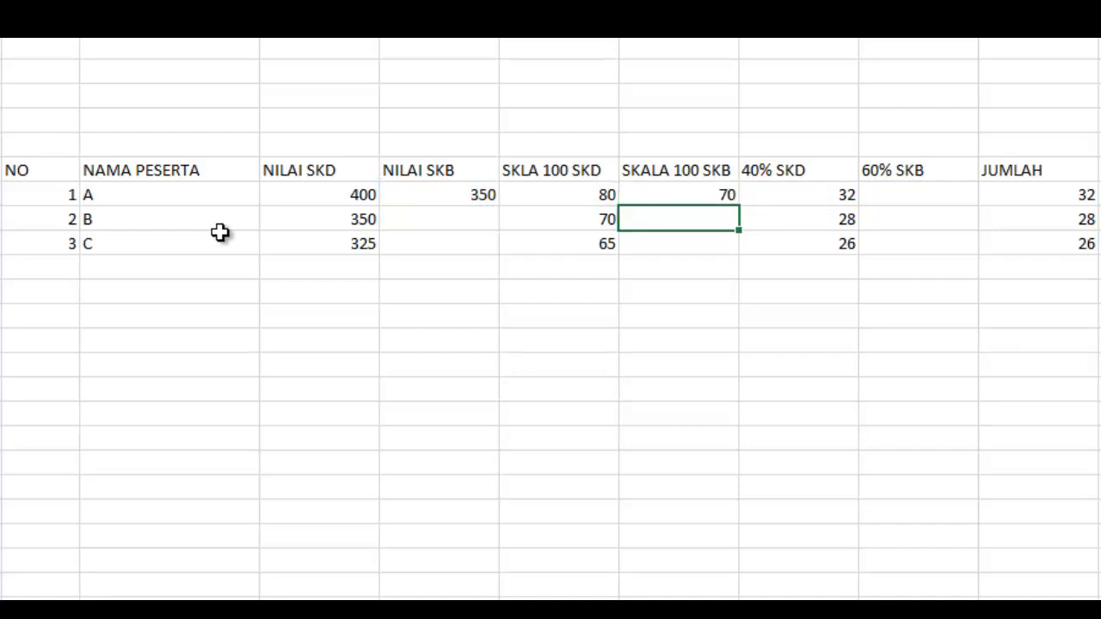
- Copy participant A's SKALA 100 SKB formula to the rows of participants B and C
key(Up)
key(ctrl+c)
key(Down)
key(shift+Down)
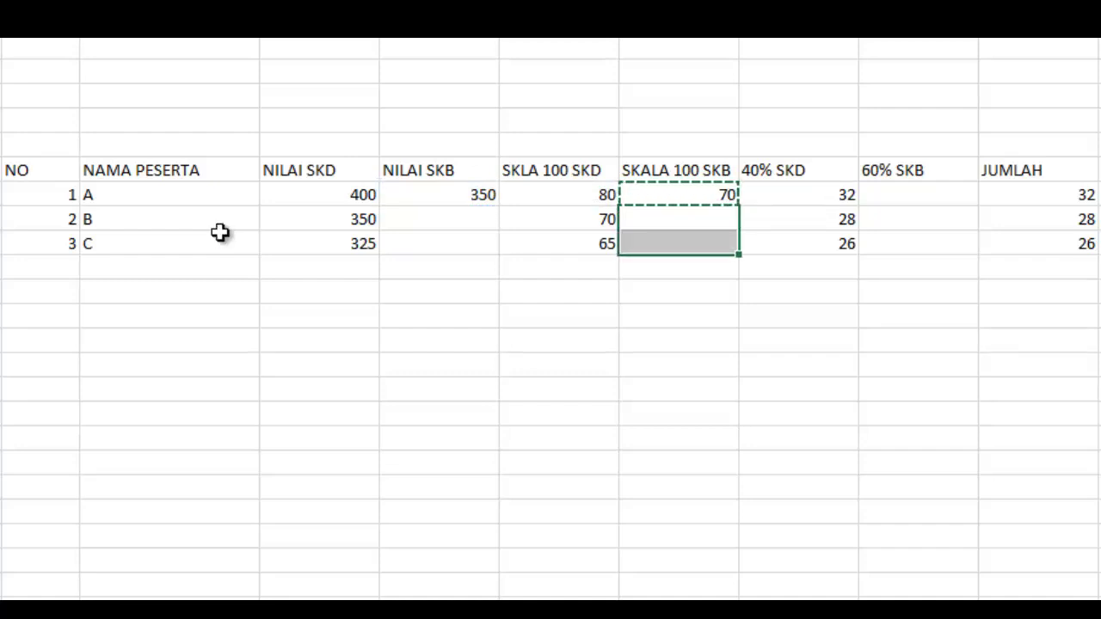
key(ctrl+v)
- Calculate participant A's 60% SKB value with the formula =H7*60%
key(Left)
key(Left)
key(Right)
key(Right)
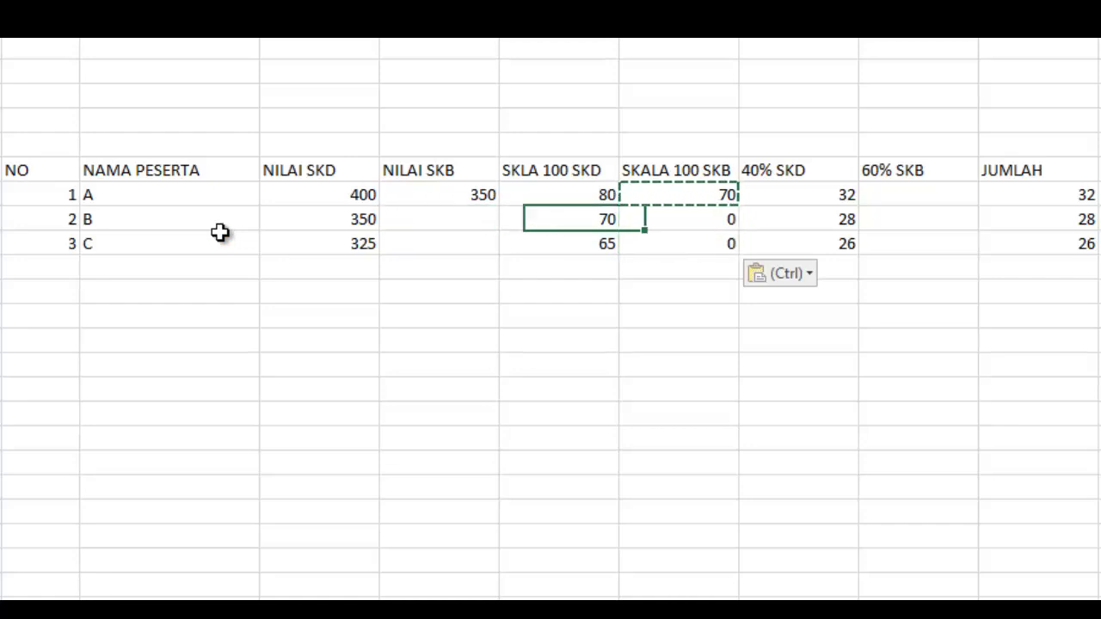
key(Right)
key(Right)
key(Up)
text(=)
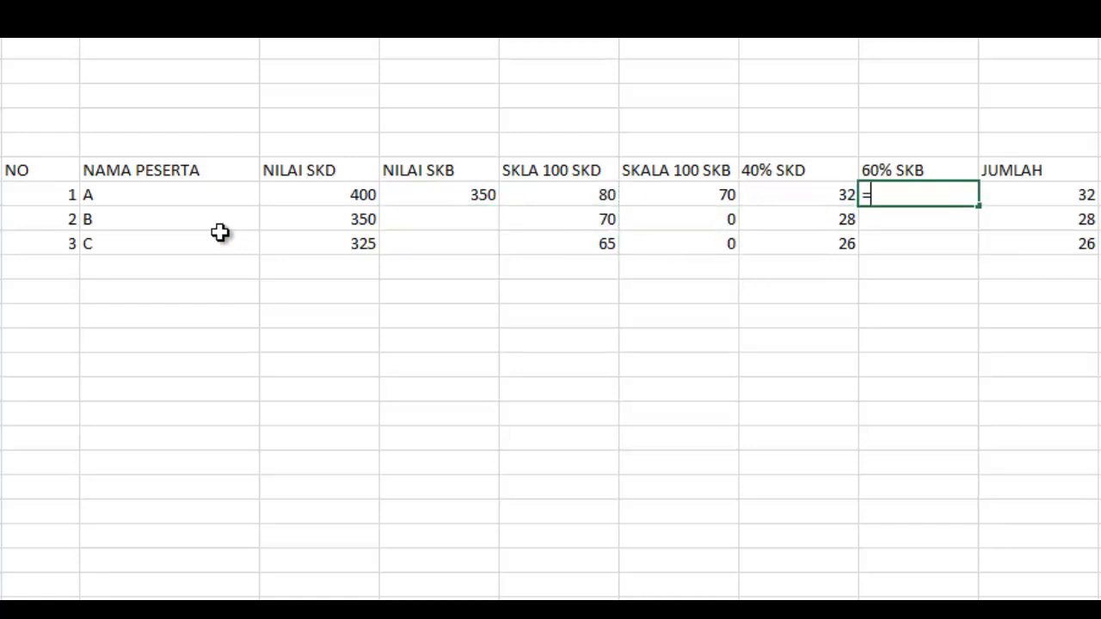
key(Left)
key(Left)
text(*)
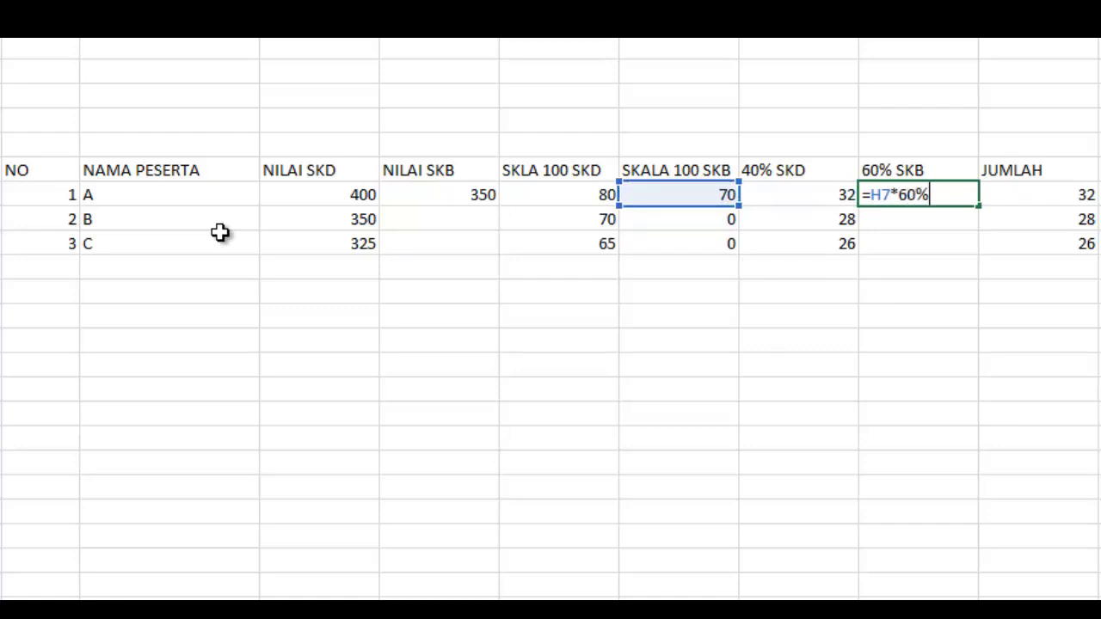
key(Return)
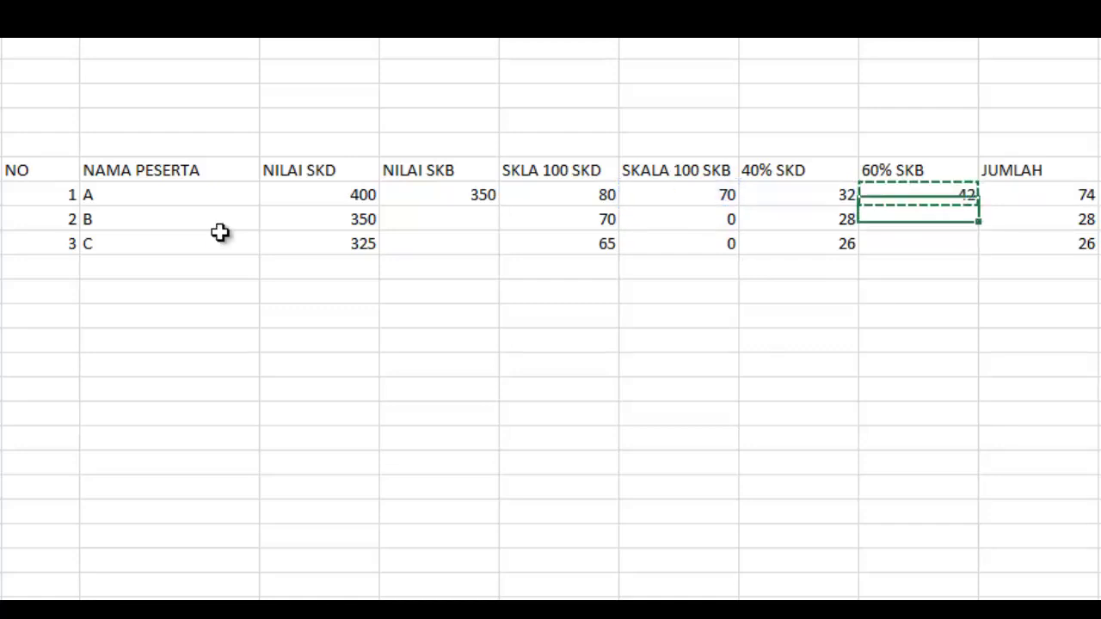
- Copy participant A's 60% SKB formula to the rows of participants B and C
key(shift+Down)
key(ctrl+v)
key(Down)
key(Down)
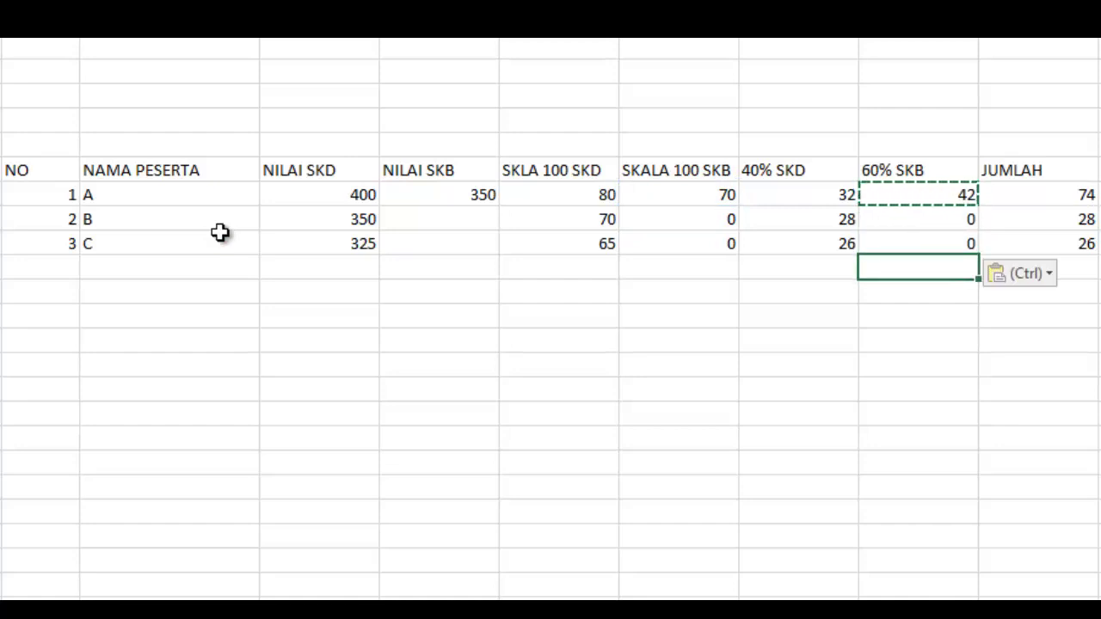
- Apply all borders to the whole table, from the NO header to participant C's JUMLAH cell
key(Left)
key(Up)
key(Up)
key(Up)
key(Right)
key(Left)
key(Left)
key(Left)
key(Left)
key(Left)
key(Left)
key(Left)
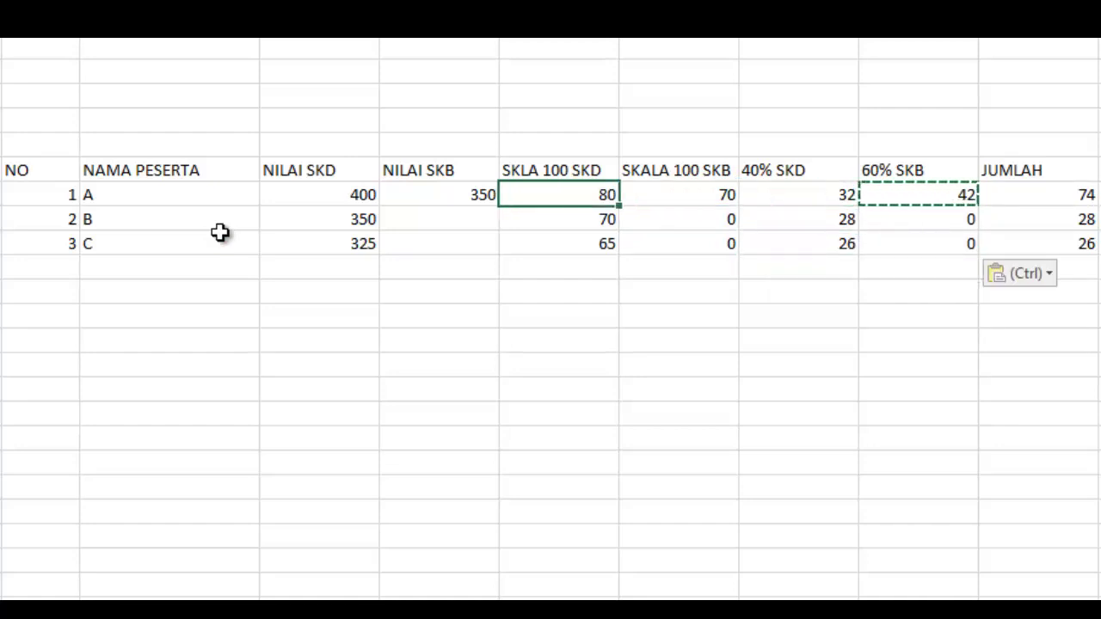
key(Up)
key(shift+Down)
key(shift+Down)
key(shift+Right)
key(shift+Right)
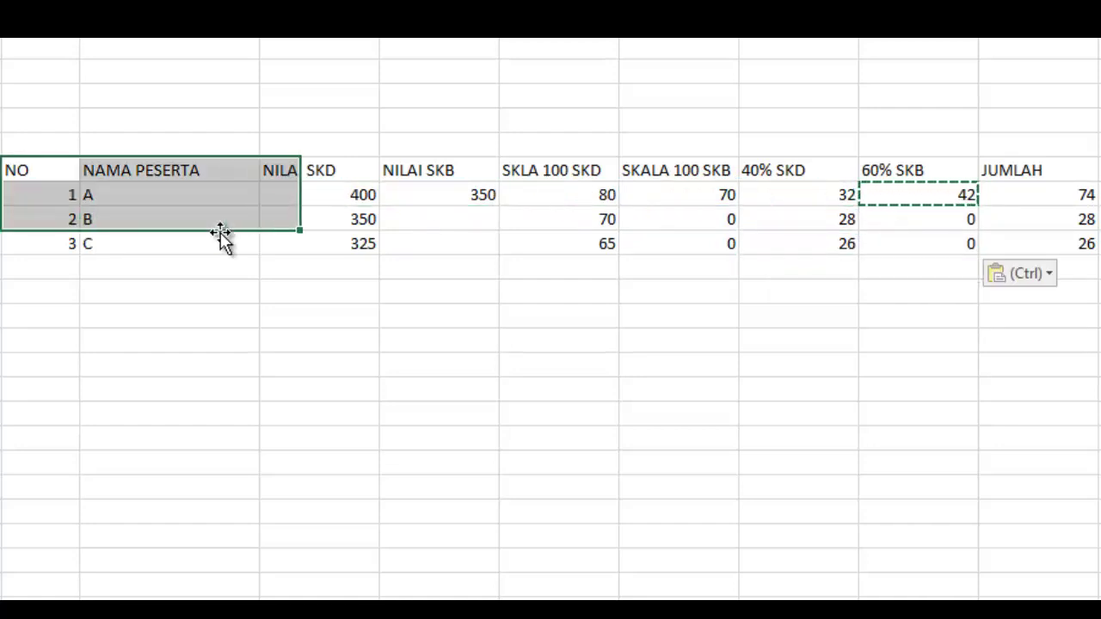
key(shift+Down)
key(shift+Right)
key(shift+Right)
key(shift+Right)
key(shift+Right)
key(shift+Right)
key(shift+Right)
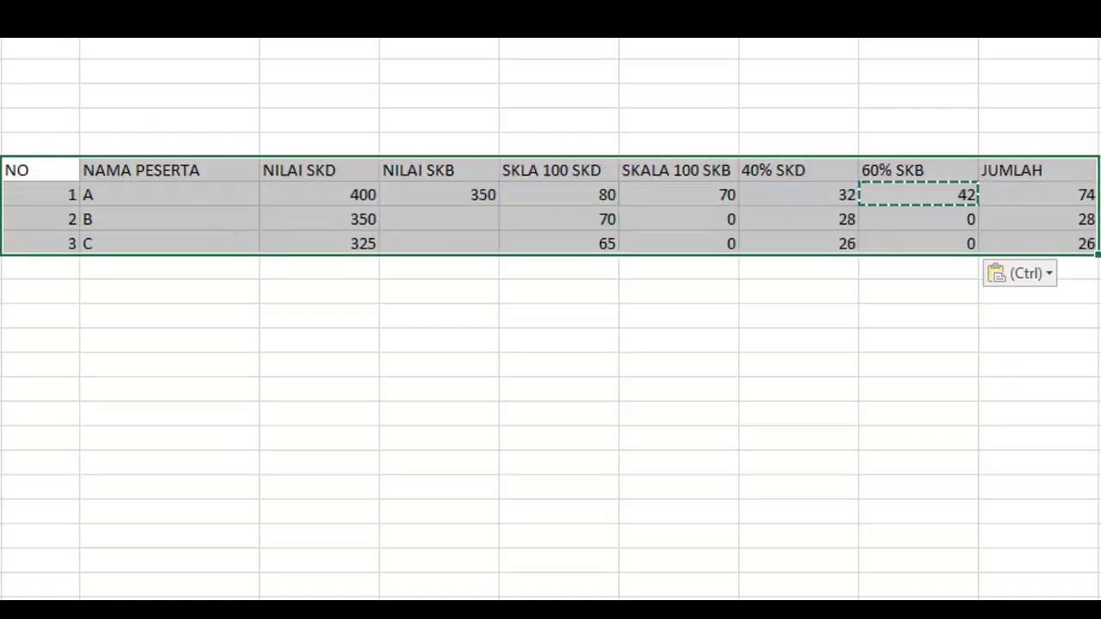
click(129, 26)
click(169, 109)
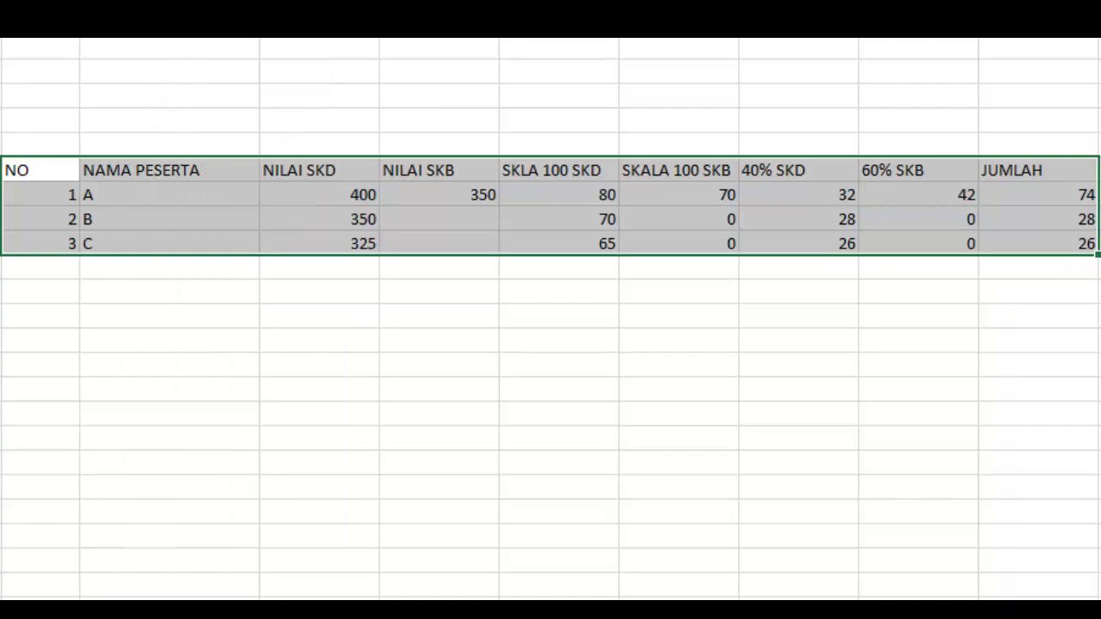
click(129, 26)
click(203, 129)
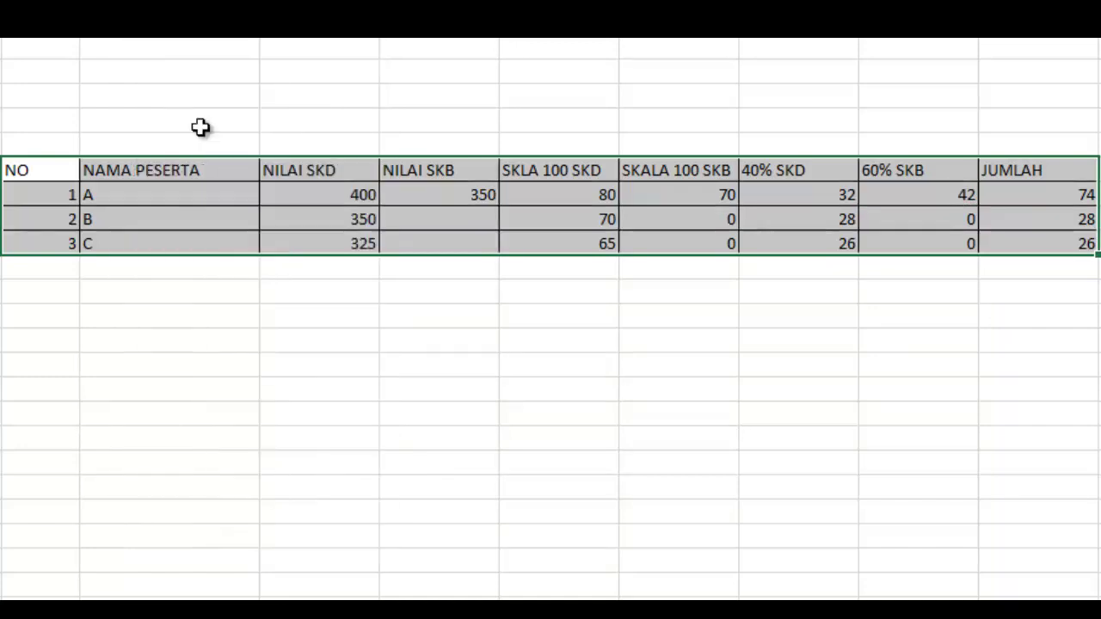
click(137, 268)
- Center the header row texts from NO to JUMLAH horizontally
drag(39, 171, 987, 168)
key(alt+h)
key(a)
key(c)
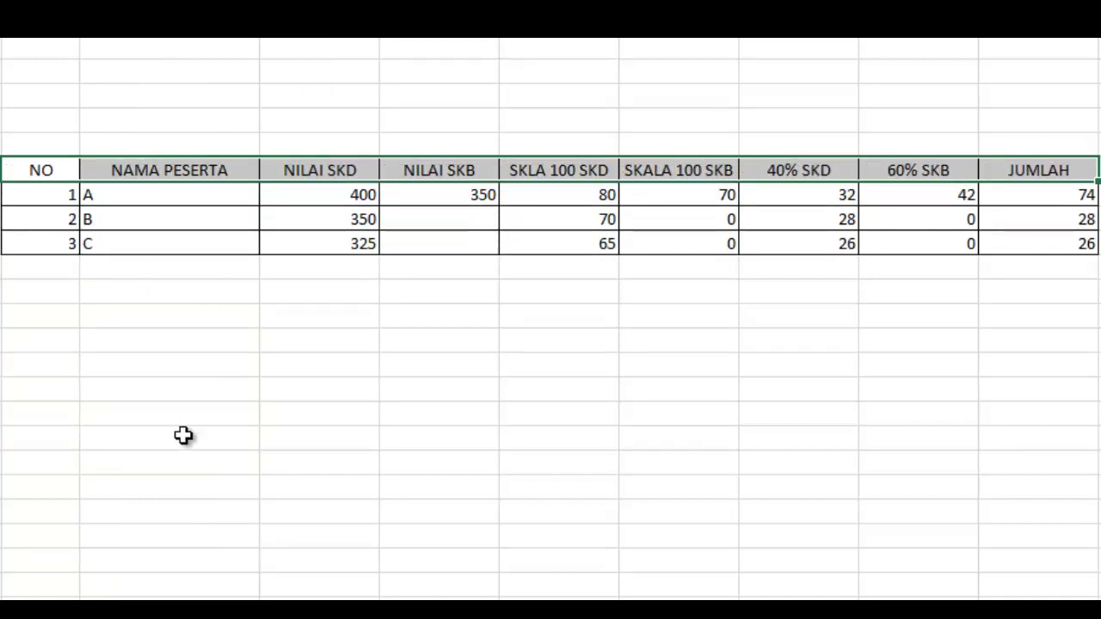
click(161, 387)
- Narrow the NO column and center its contents horizontally
drag(79, 38, 50, 40)
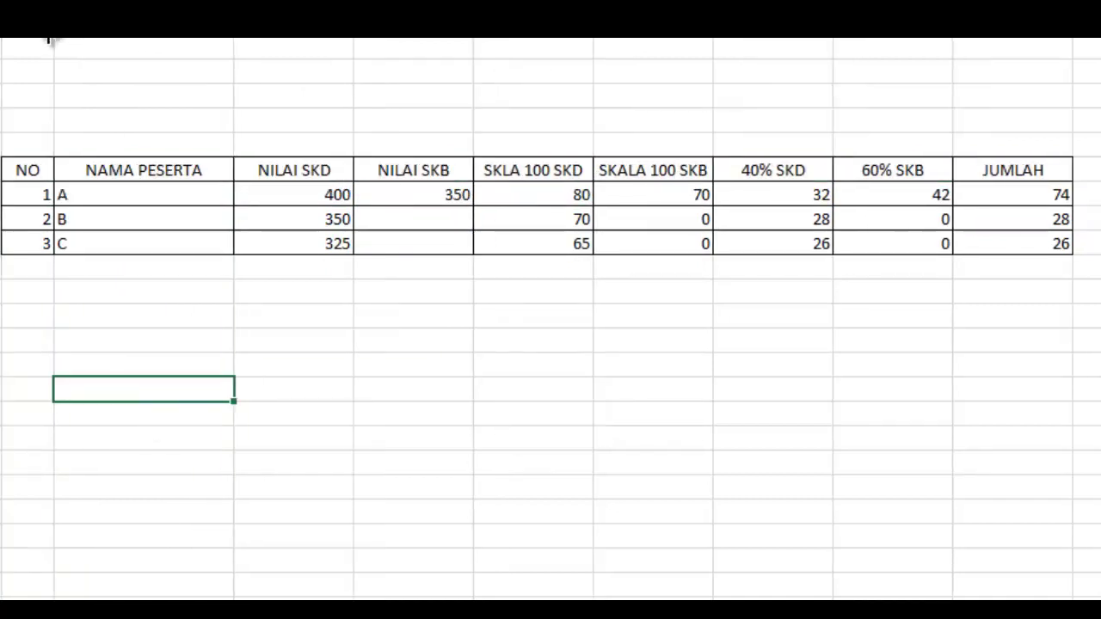
click(27, 39)
key(alt+h)
key(a)
key(c)
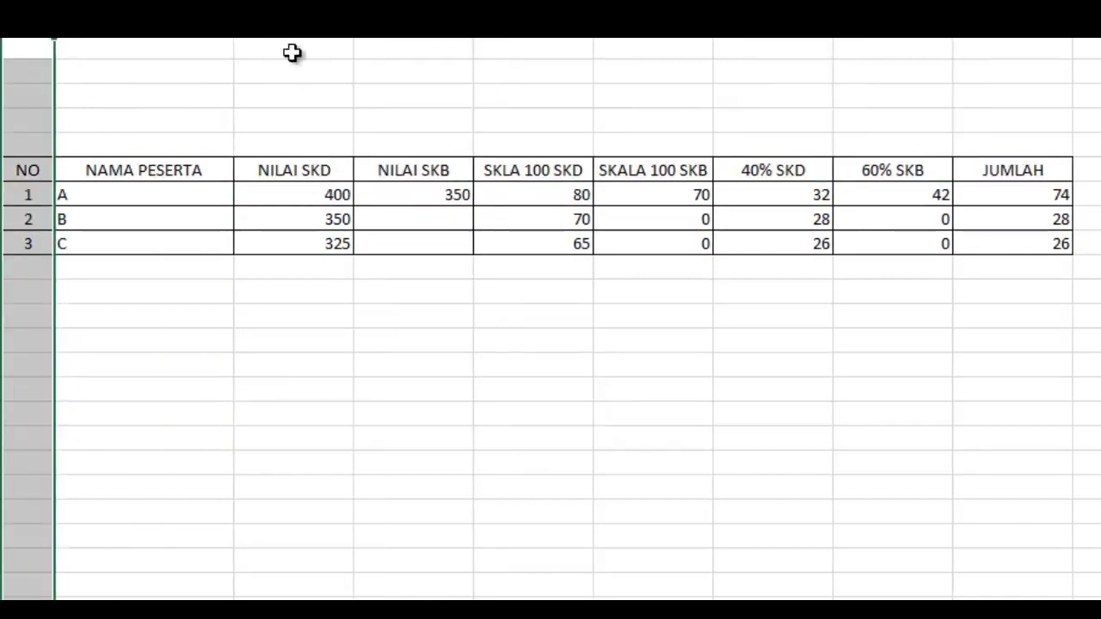
click(162, 222)
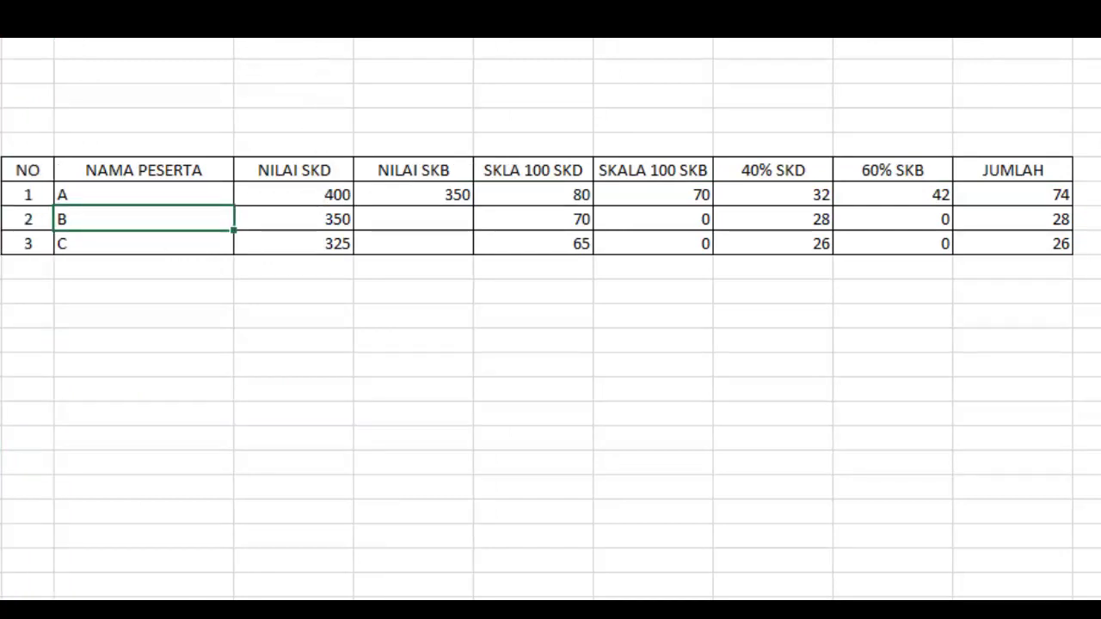
- Center the contents of the columns from NILAI SKD to JUMLAH horizontally
drag(257, 38, 931, 40)
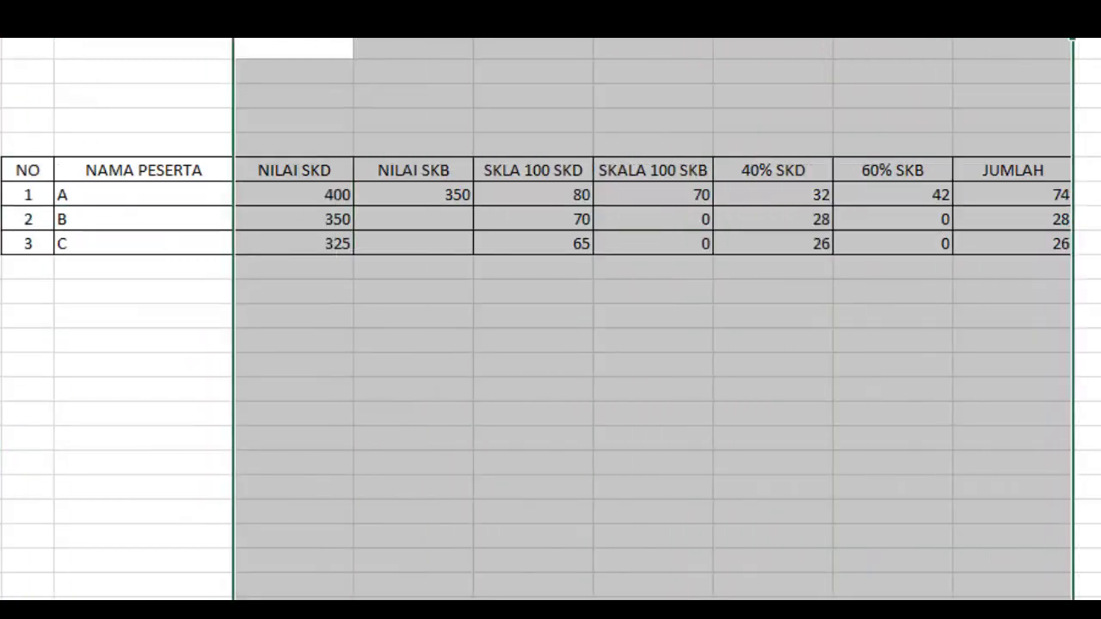
key(alt+h)
key(a)
key(c)
click(469, 334)
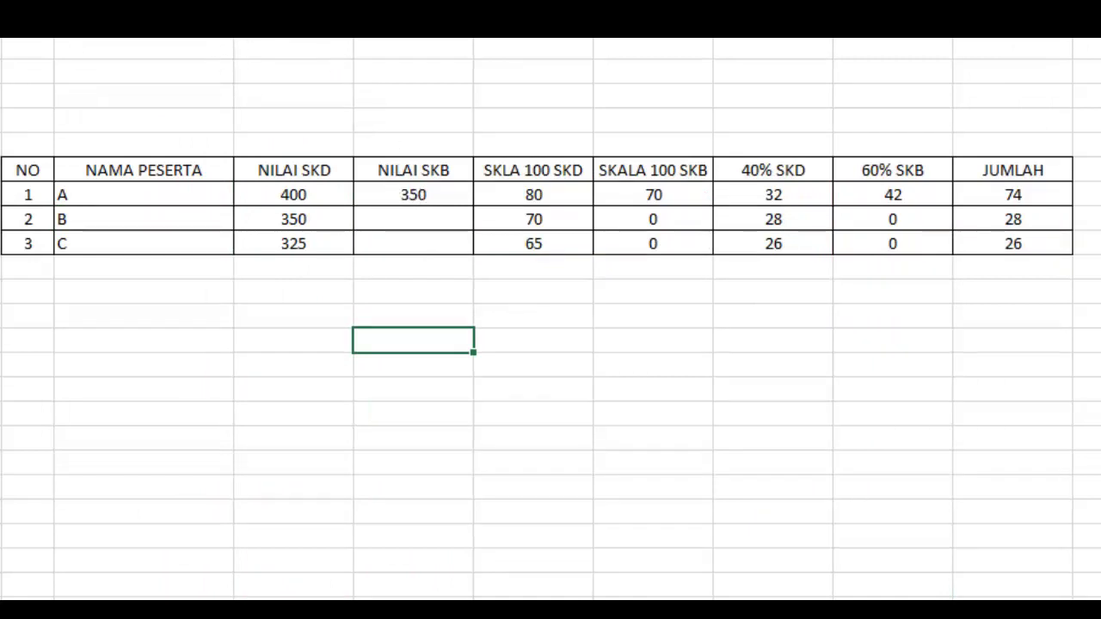
- Narrow the columns from NILAI SKD to 60% SKB to one equal width, and slightly widen the SKLA 100 SKD column
drag(258, 39, 894, 86)
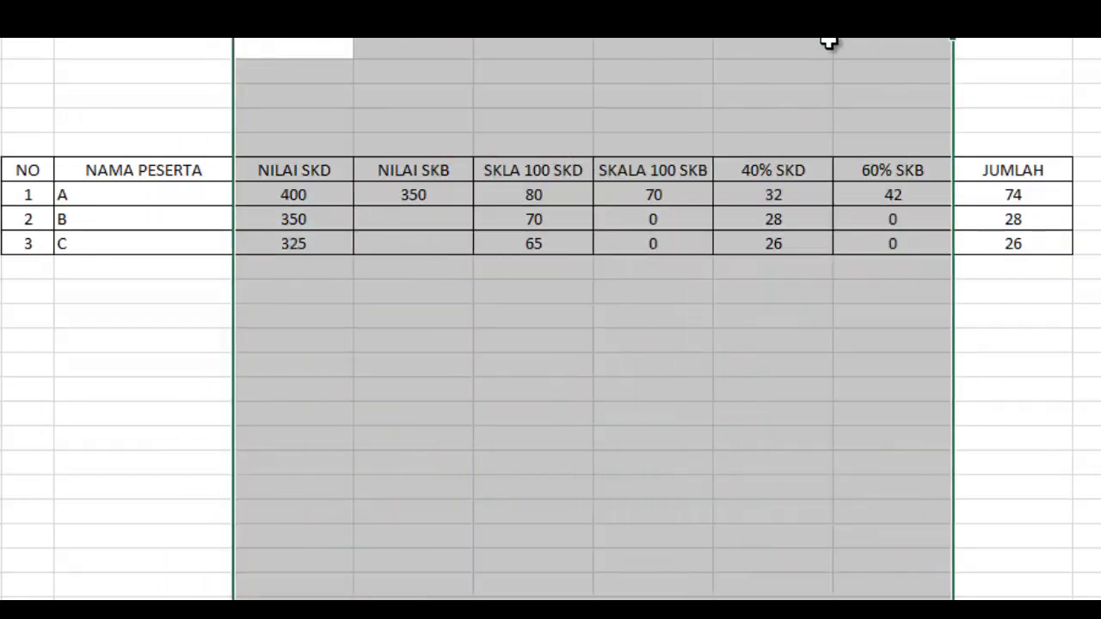
drag(828, 43, 793, 39)
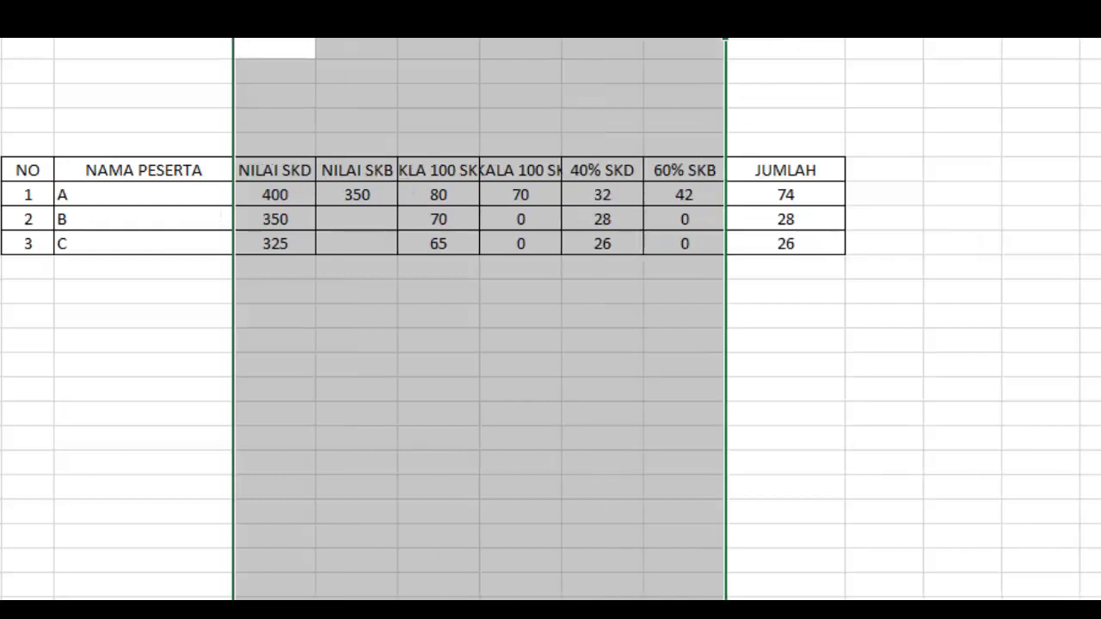
click(519, 194)
click(535, 170)
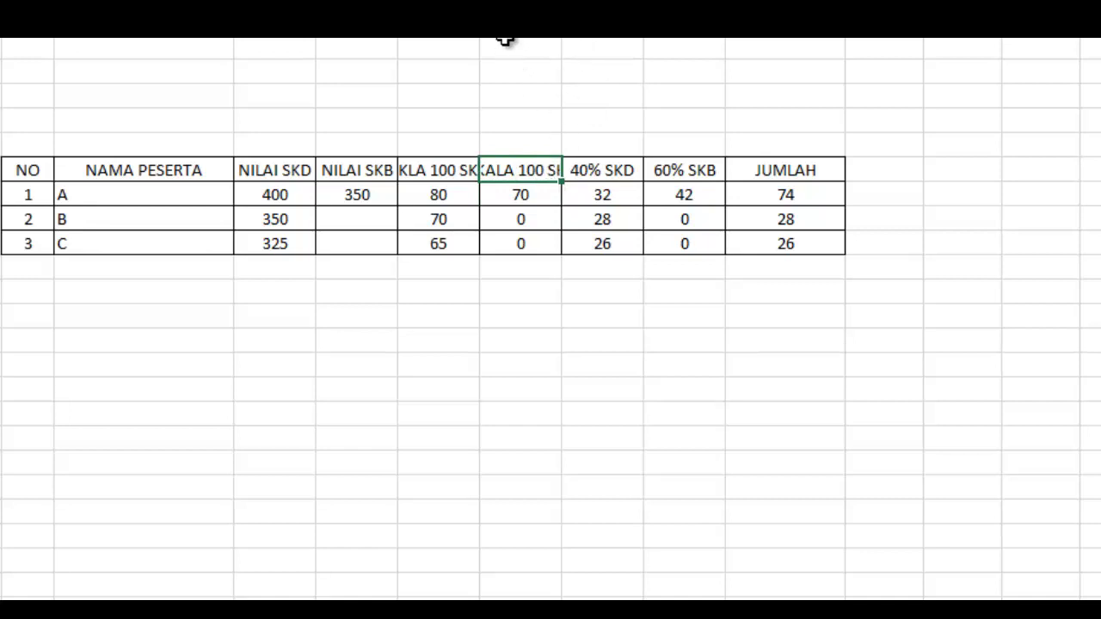
drag(479, 36, 493, 38)
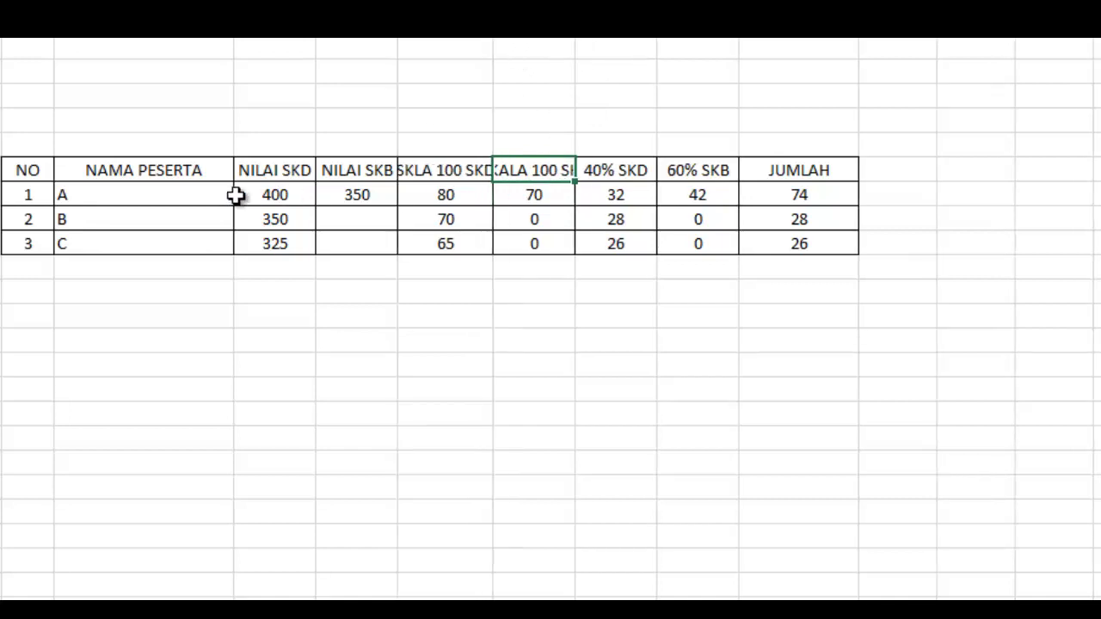
- Add all borders to the empty row directly above the headers, from NO to JUMLAH
drag(34, 172, 769, 164)
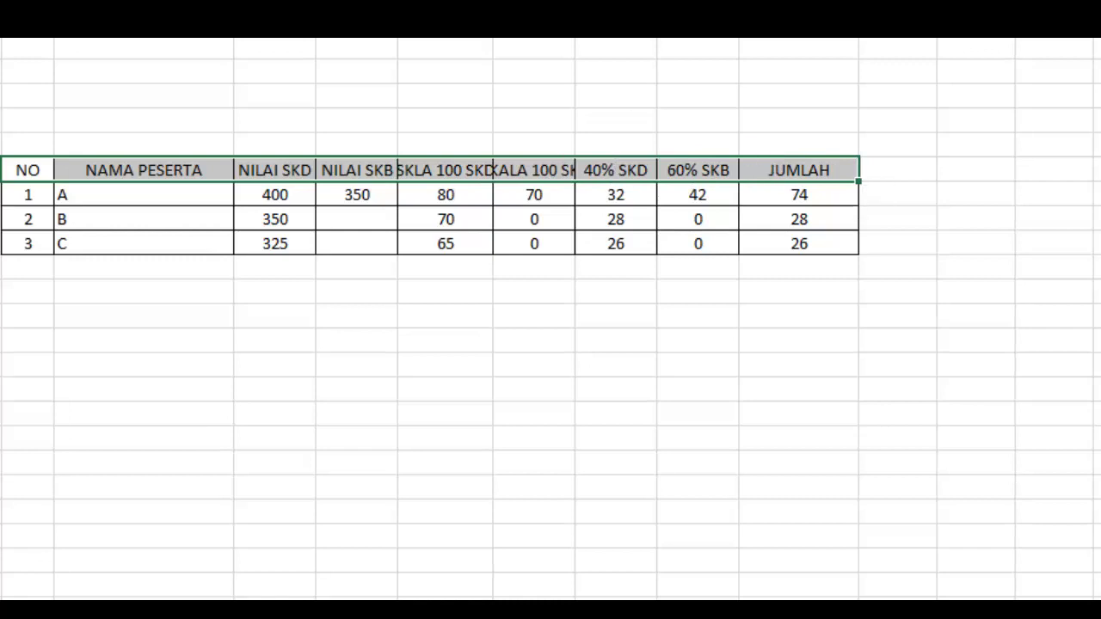
drag(40, 147, 717, 149)
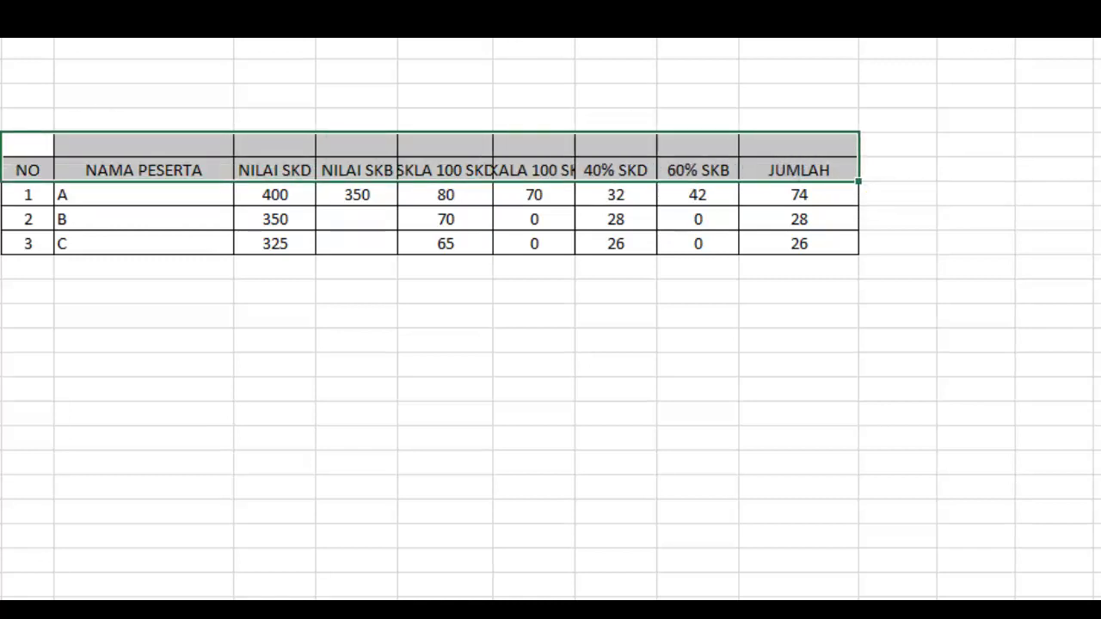
click(196, 34)
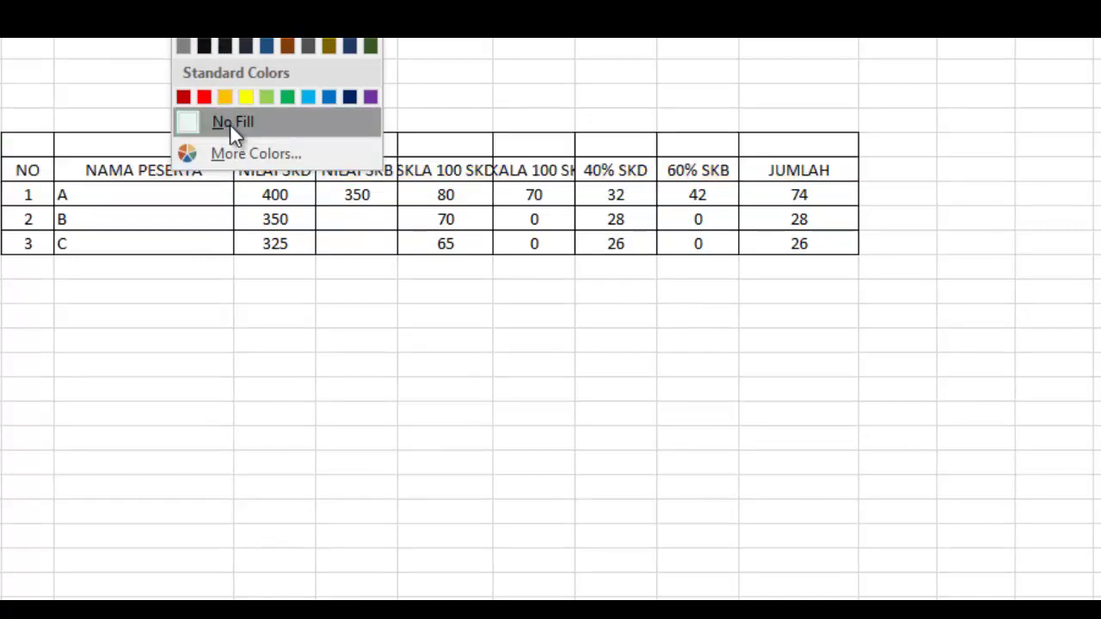
click(214, 334)
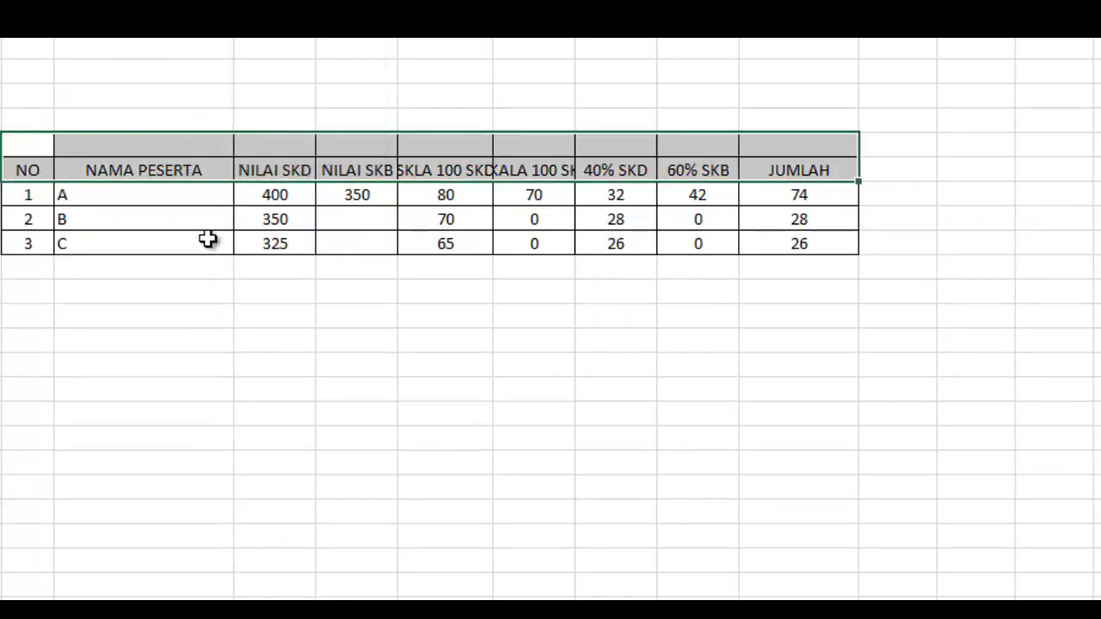
- Merge the NO, NAMA PESERTA, NILAI SKD and NILAI SKB headers with the blank cells above them, centering NAMA PESERTA vertically
click(45, 157)
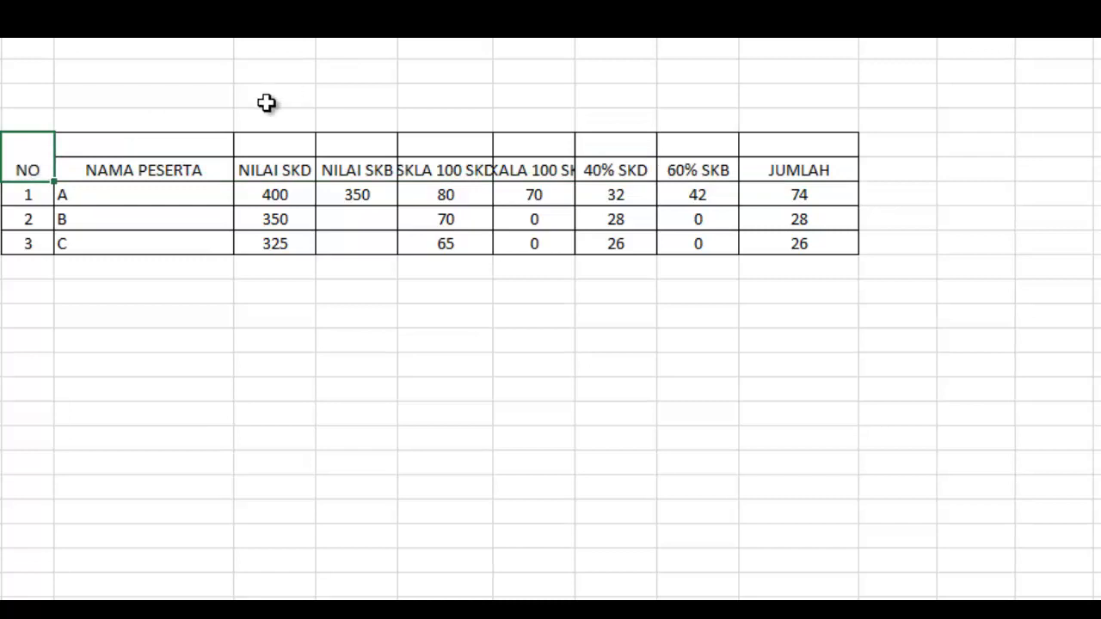
click(192, 149)
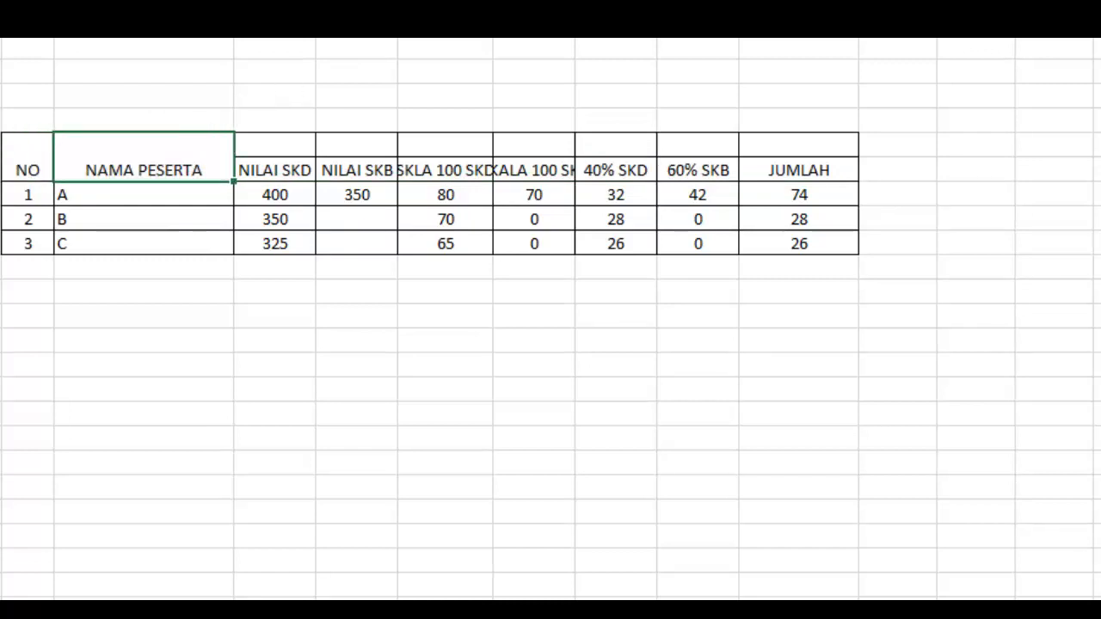
click(295, 35)
click(278, 171)
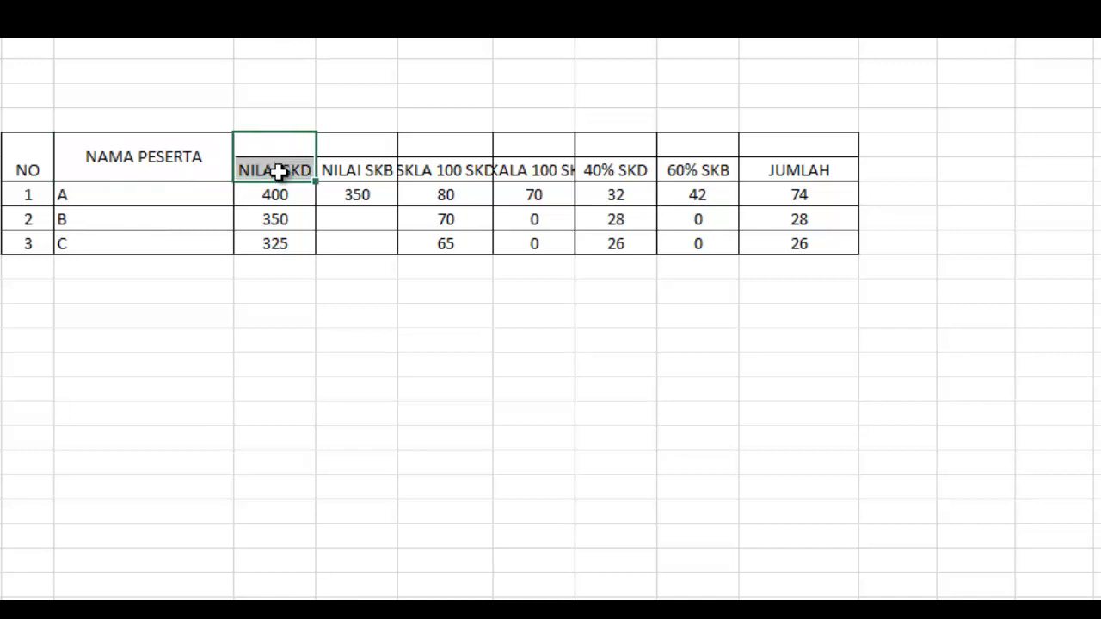
click(364, 155)
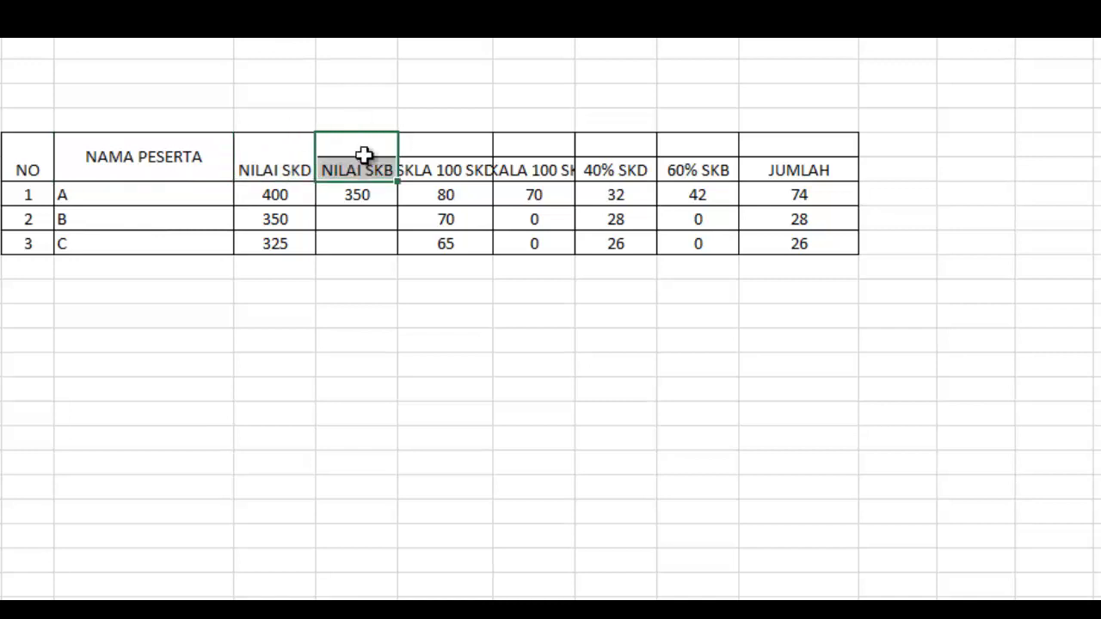
- Merge the SKLA 100 SKD header with the blank cell above it and wrap its text
click(439, 151)
key(alt+h)
key(w)
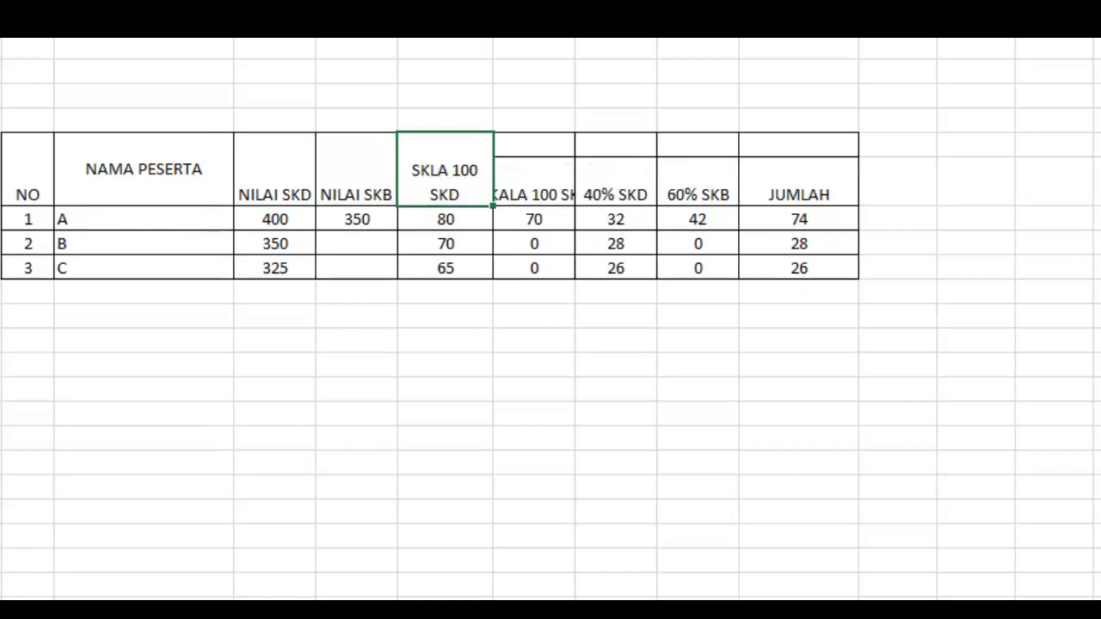
- Merge the SKALA 100 SKB and 40% SKD headers each with the blank cell above and center them vertically
click(535, 172)
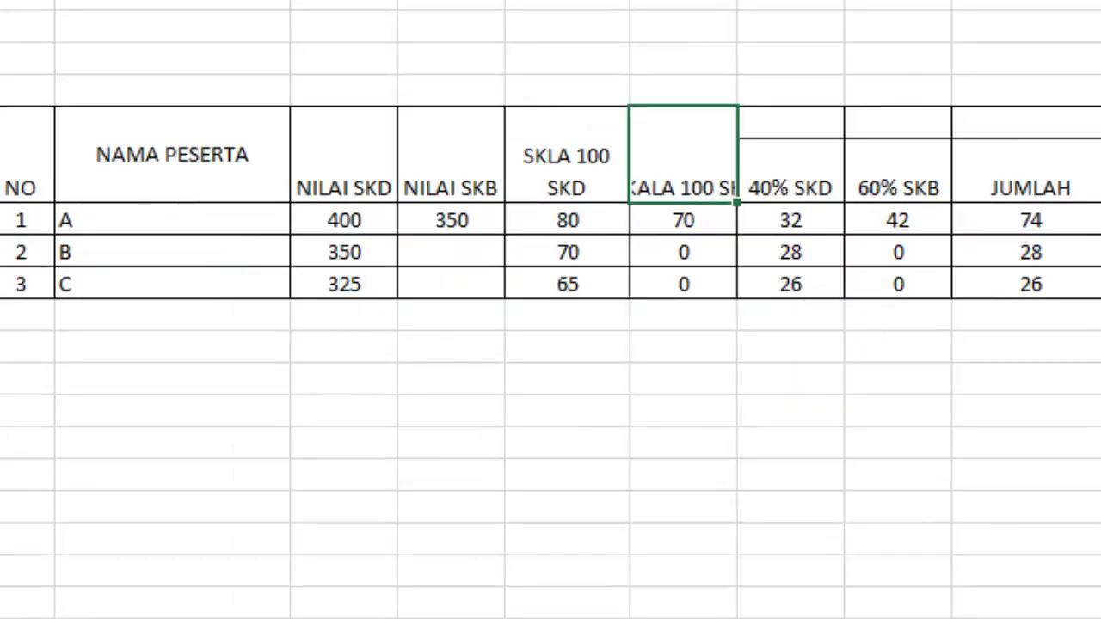
key(alt+h)
key(a)
key(m)
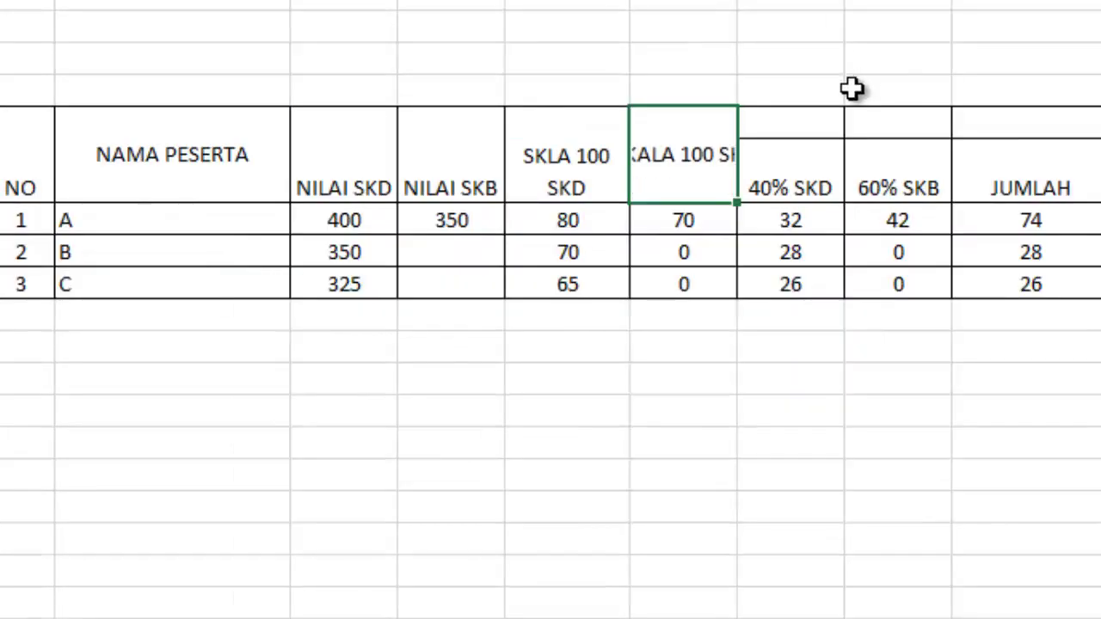
click(801, 172)
key(alt+h)
key(a)
key(m)
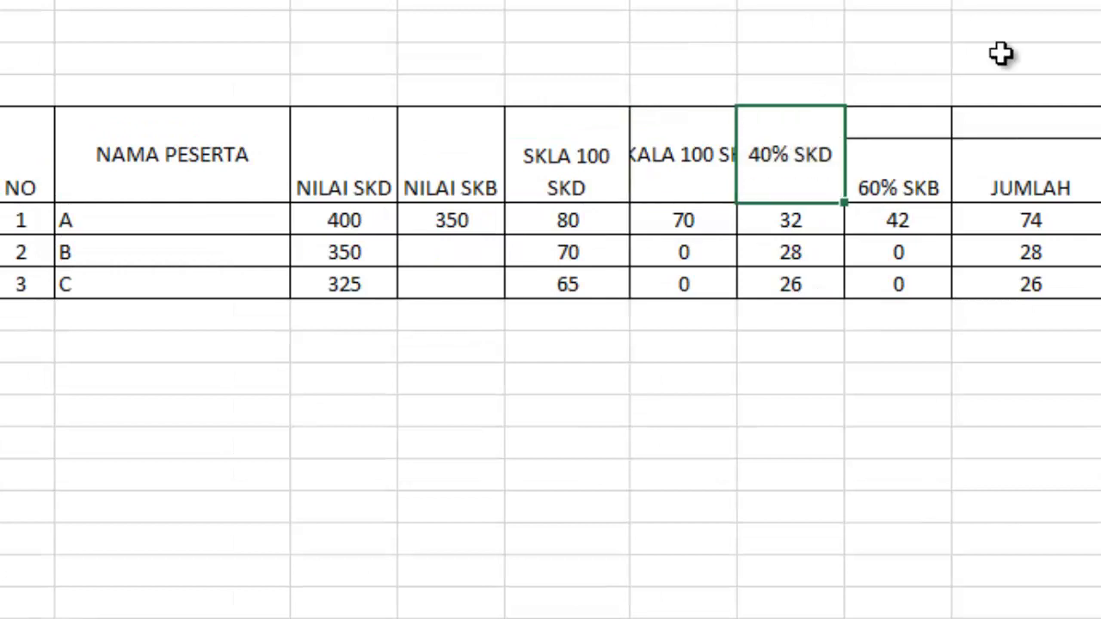
- Merge the 60% SKB and JUMLAH headers each with the blank cell above and center them vertically
click(894, 180)
key(alt+h)
key(a)
key(m)
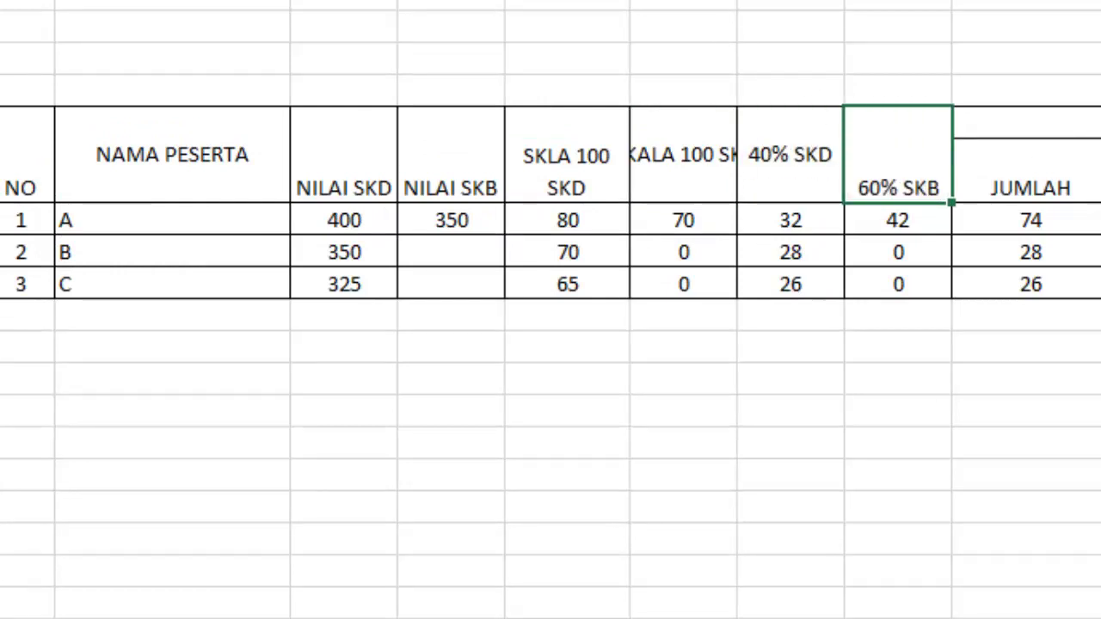
click(1065, 175)
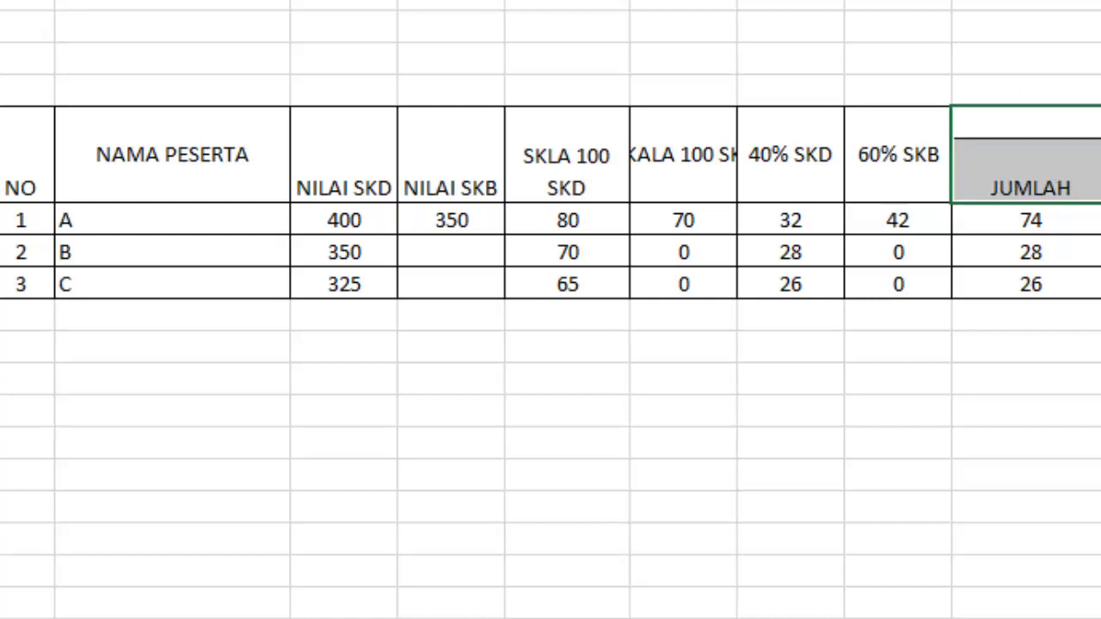
key(alt+h)
key(a)
key(m)
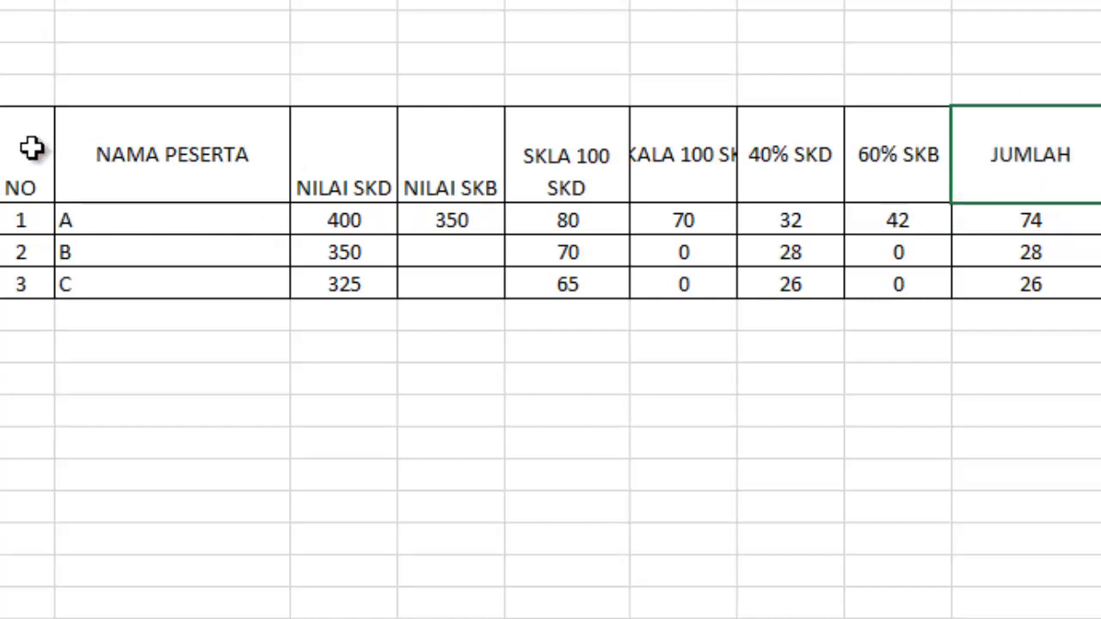
- Center all header cells from NO to JUMLAH vertically and fill them with the standard light blue color
drag(29, 147, 965, 160)
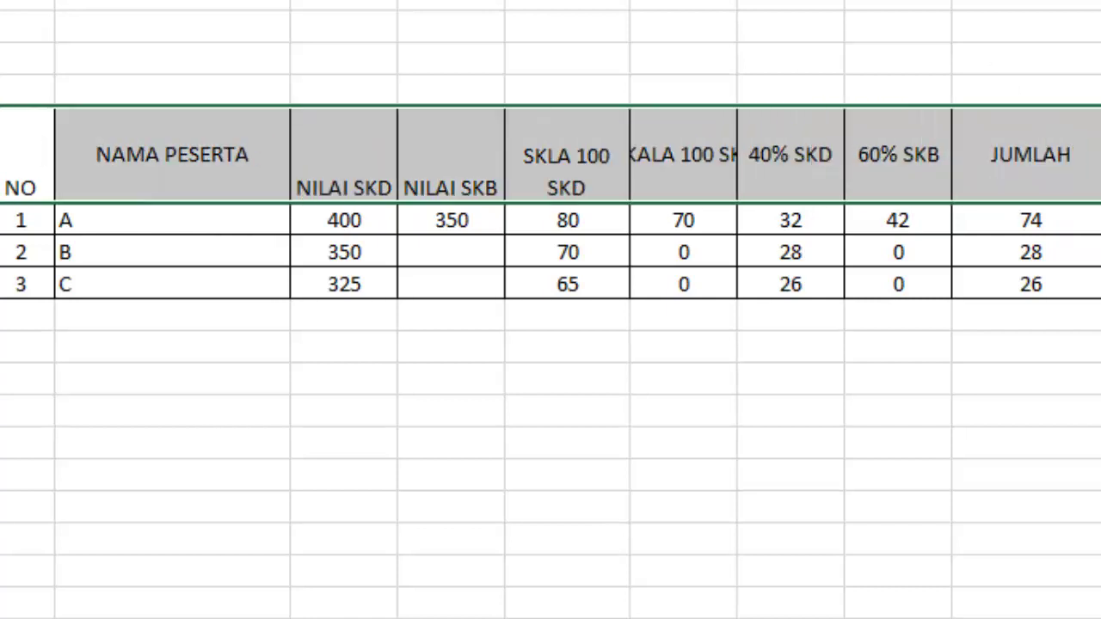
key(alt+h)
key(a)
key(m)
key(alt+h)
key(h)
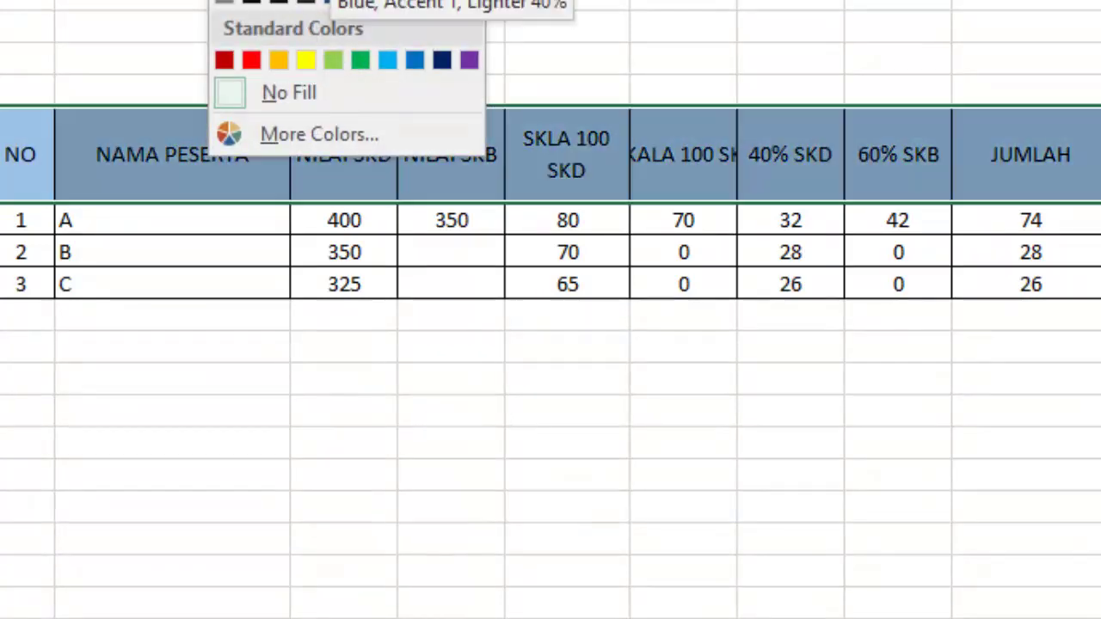
click(385, 58)
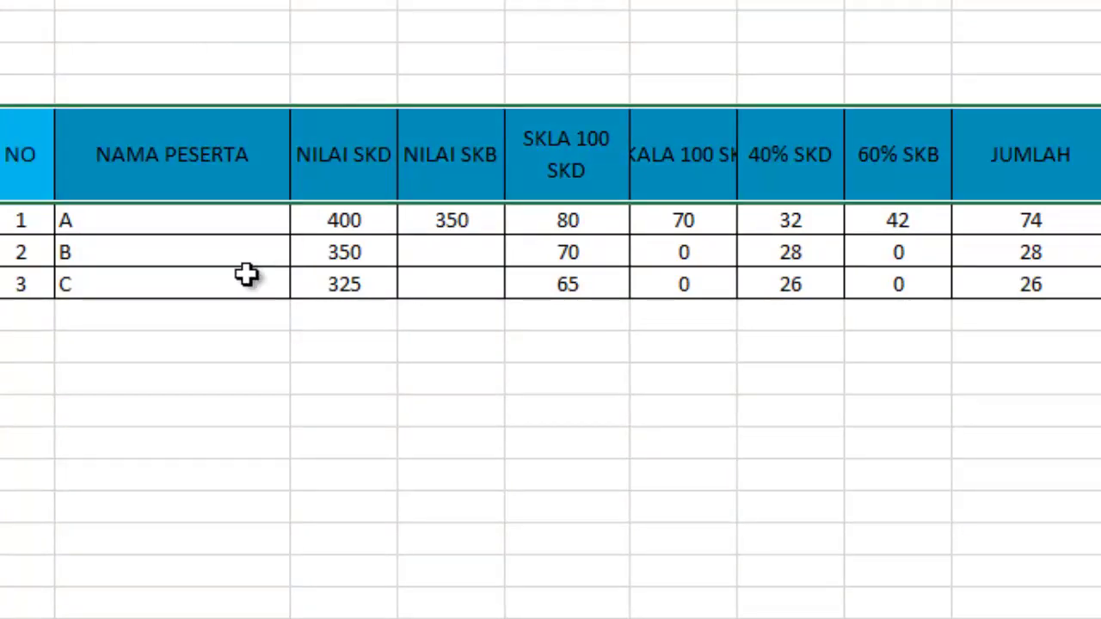
- Insert a row between the headers and participant A's row and reduce it to a thin strip
right_click(4, 220)
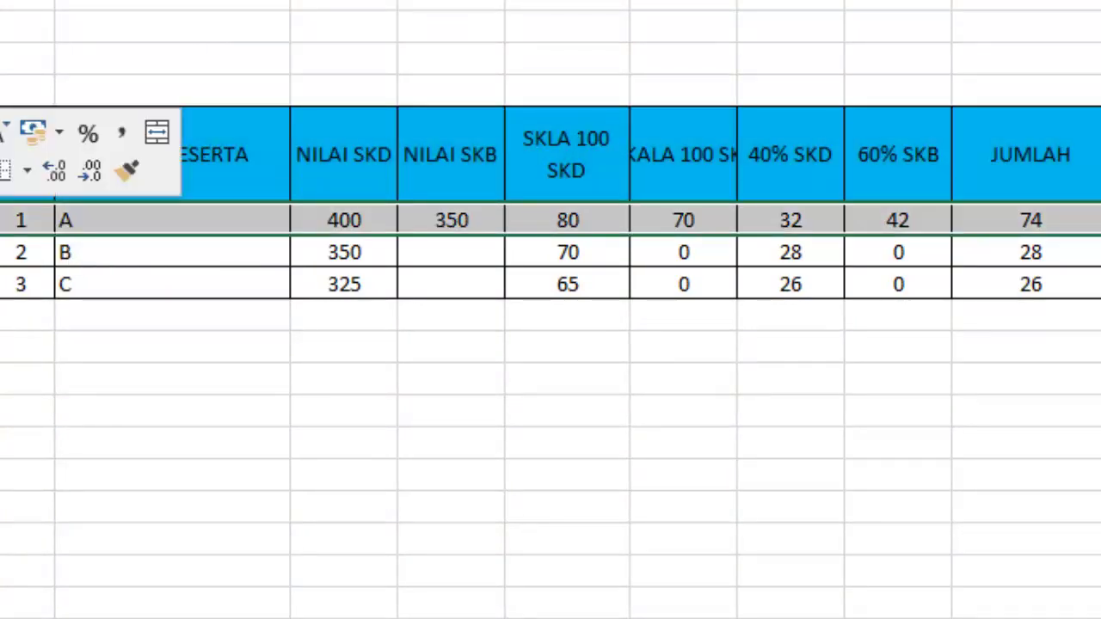
key(i)
click(189, 381)
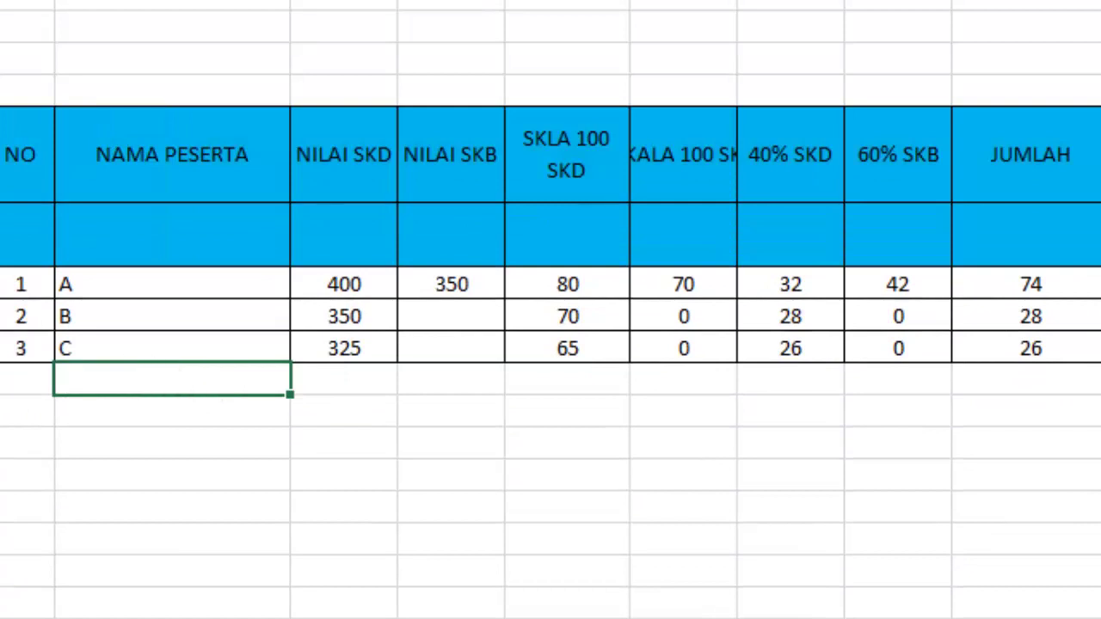
key(ctrl+z)
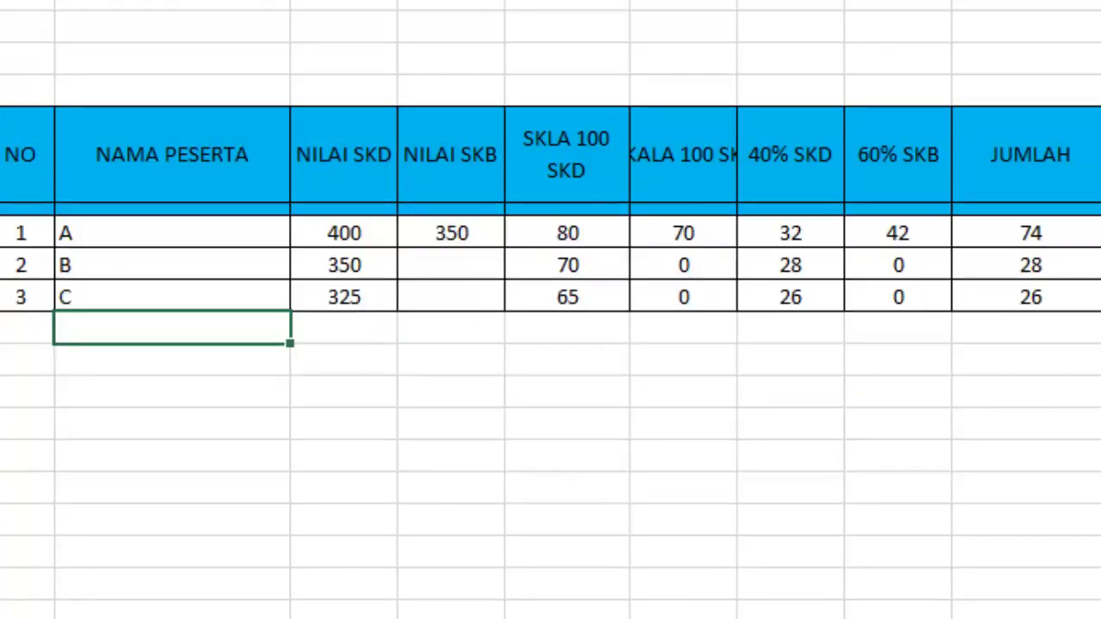
- Fill the thin row below the headers with gray from the NO column to the JUMLAH column
click(3, 209)
key(shift+Right)
key(shift+Right)
key(shift+Right)
key(shift+Right)
key(shift+Right)
key(shift+Right)
key(shift+Right)
key(shift+Right)
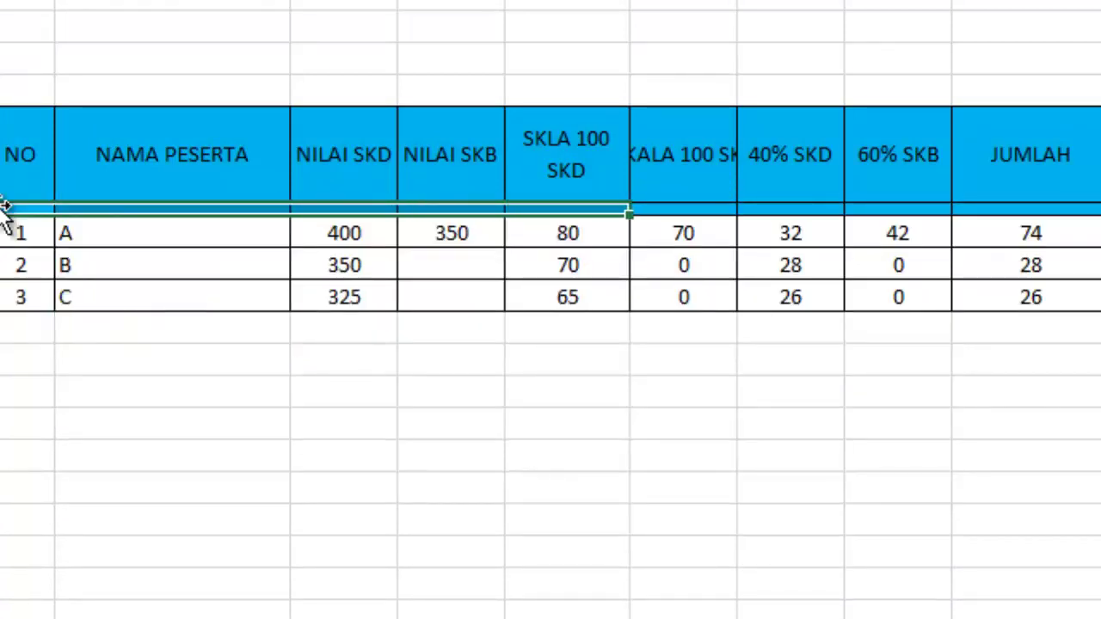
key(shift+Right)
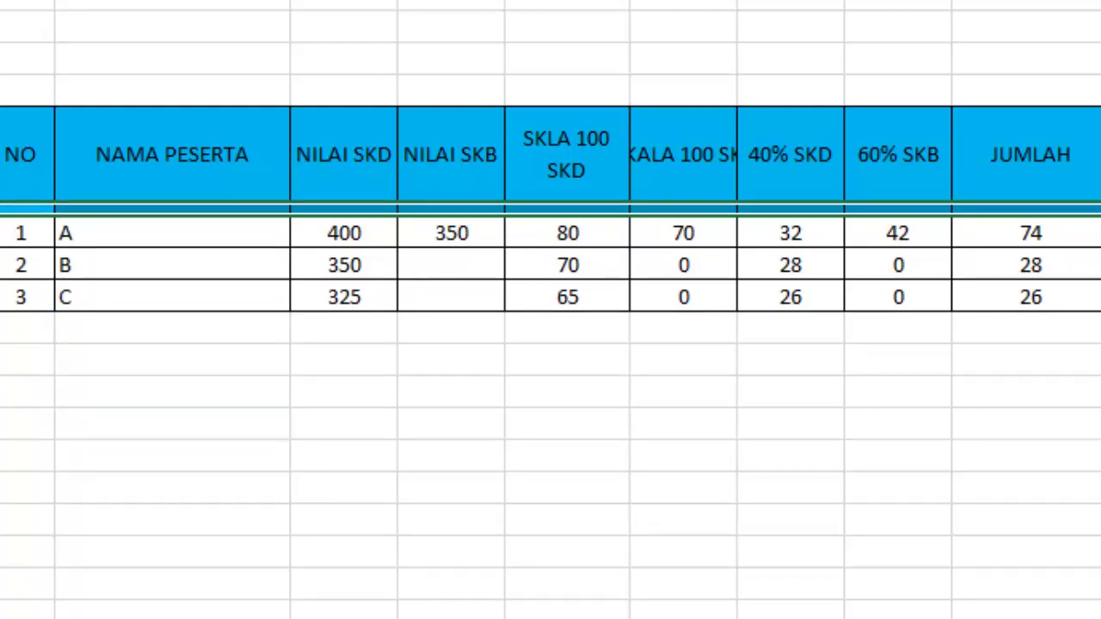
click(234, 4)
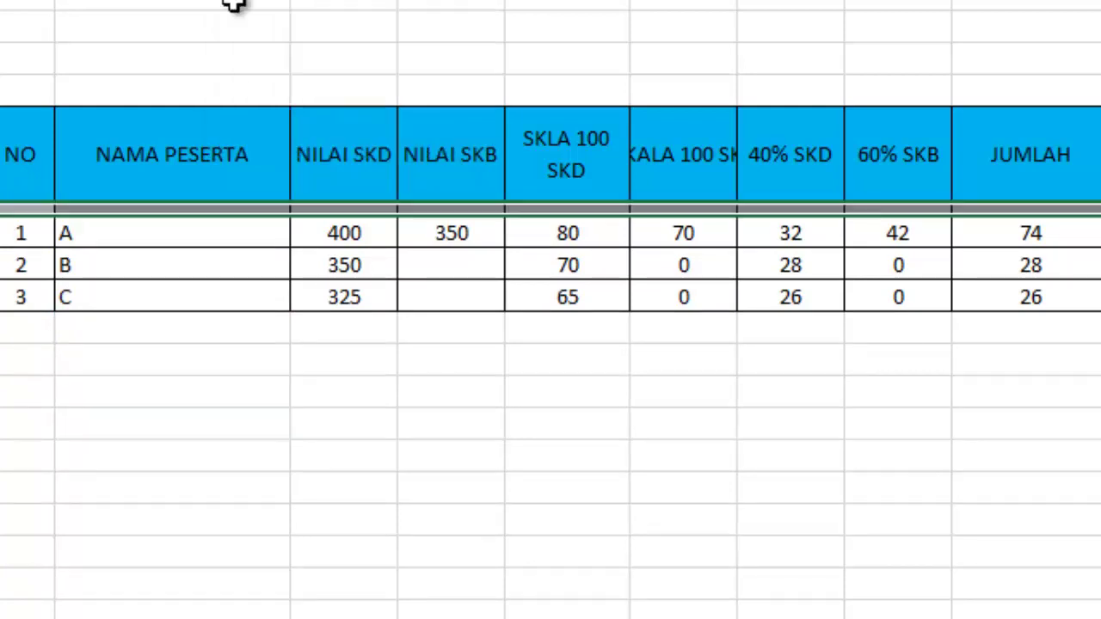
drag(1012, 231, 1027, 289)
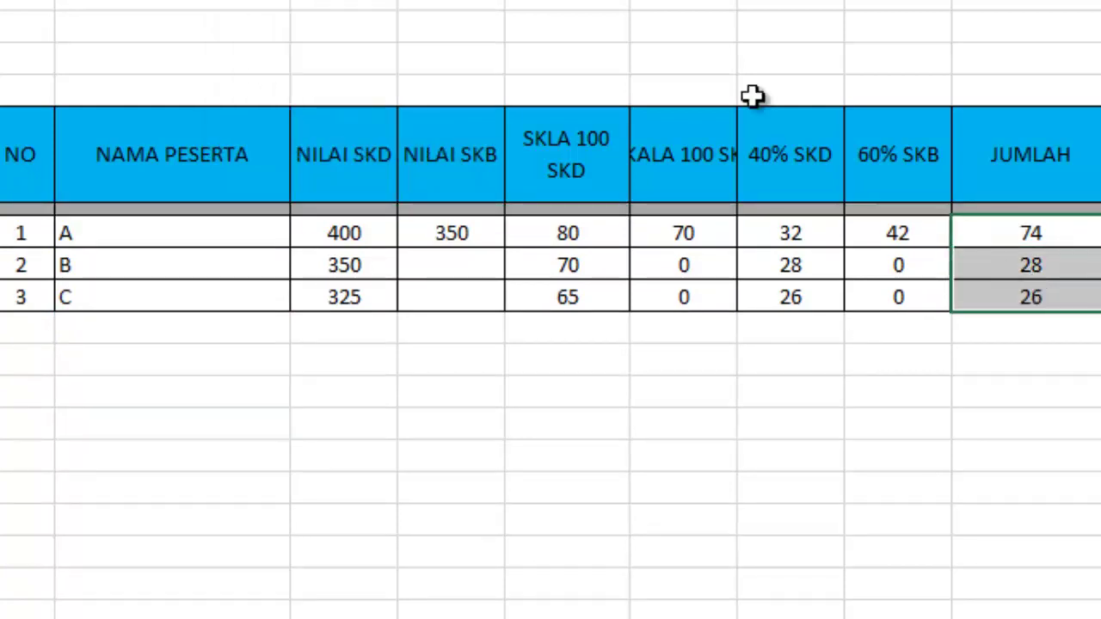
click(234, 3)
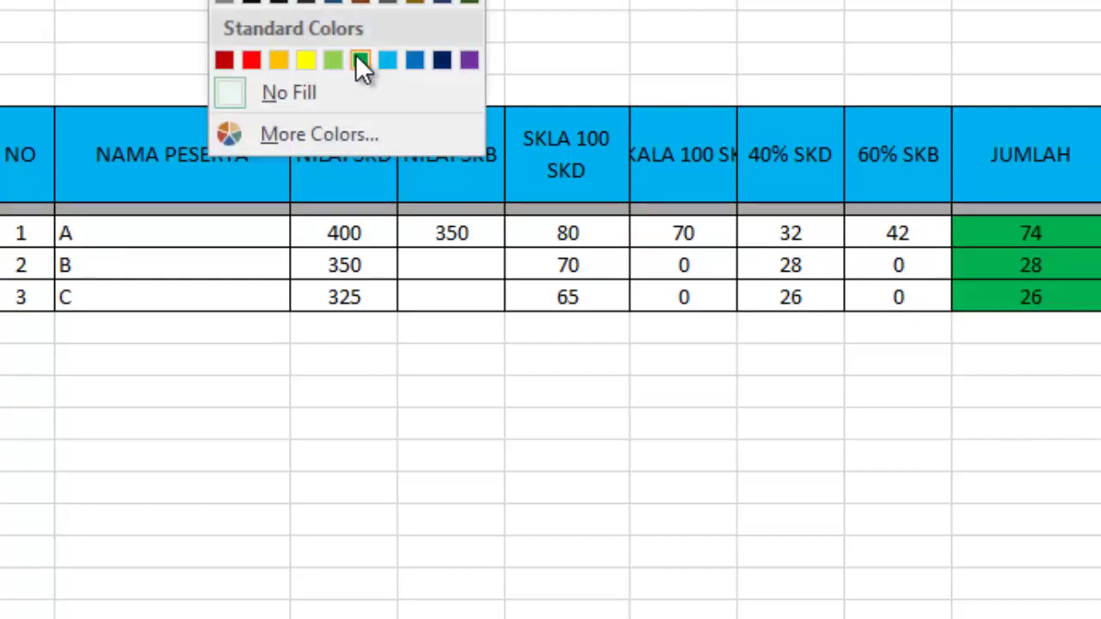
click(351, 421)
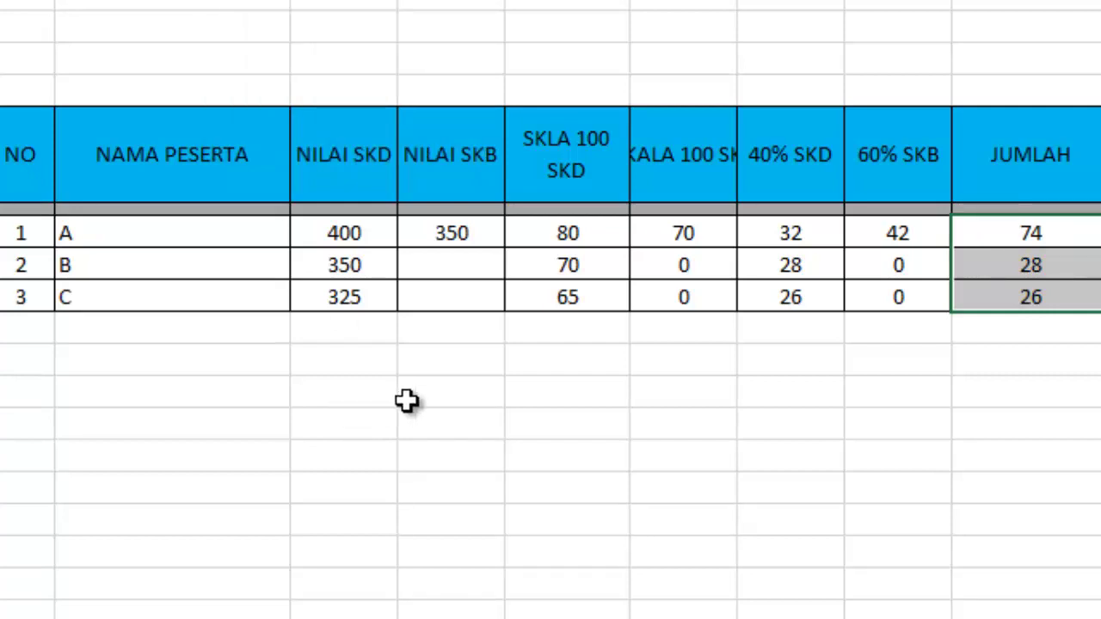
click(407, 400)
click(258, 321)
click(325, 288)
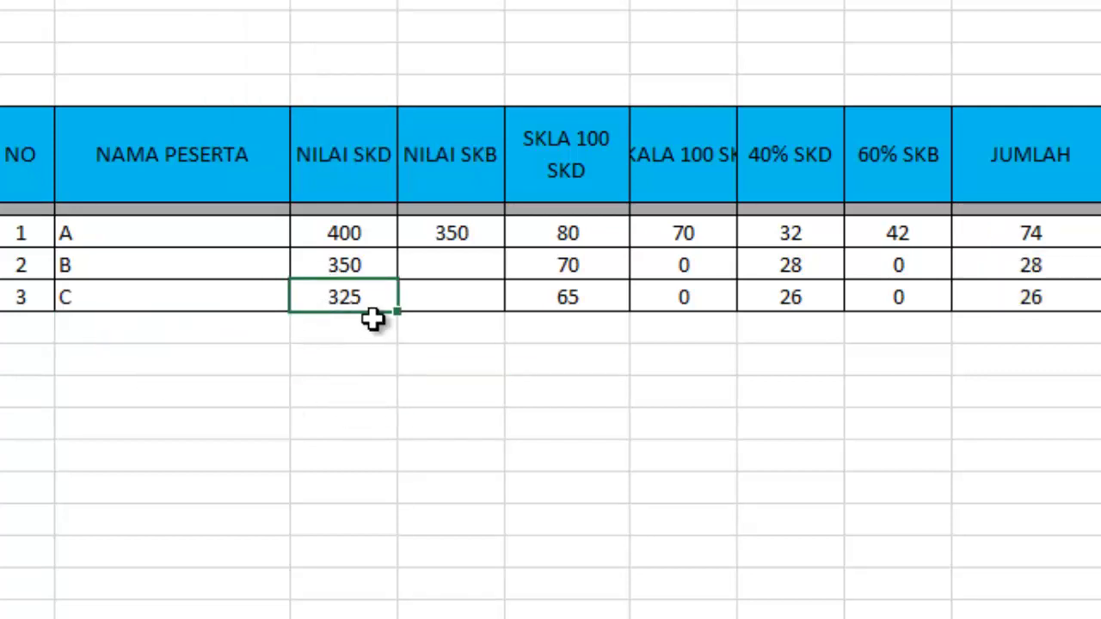
key(Up)
key(Up)
key(Left)
key(Right)
key(Right)
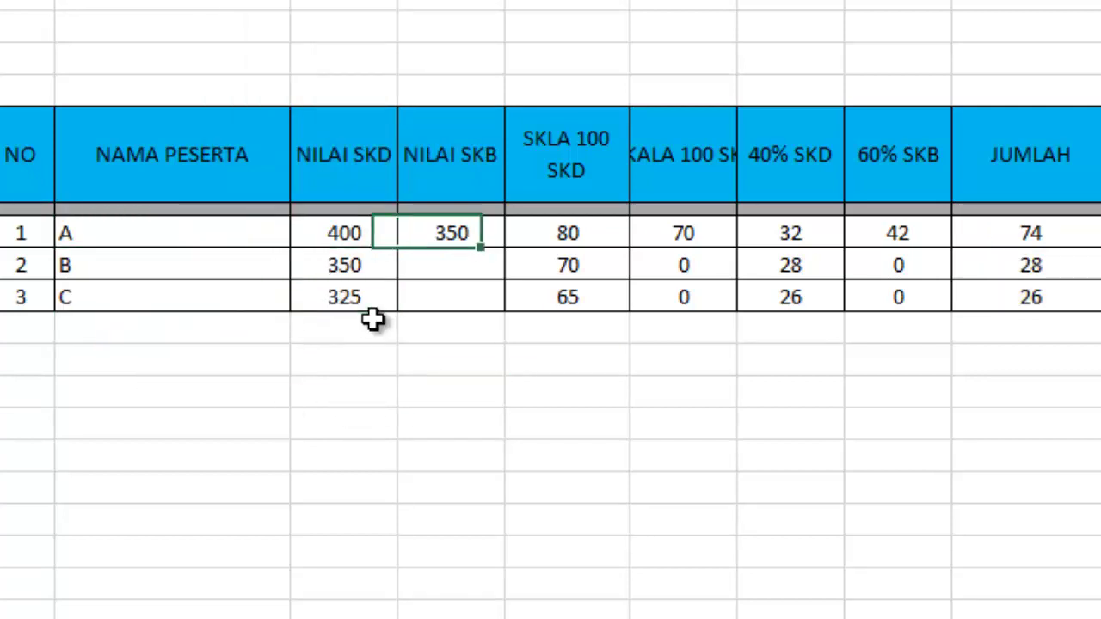
- Enter 350 as participant B's NILAI SKB score and check the resulting scaled and weighted values
key(Left)
key(Down)
key(Left)
key(Right)
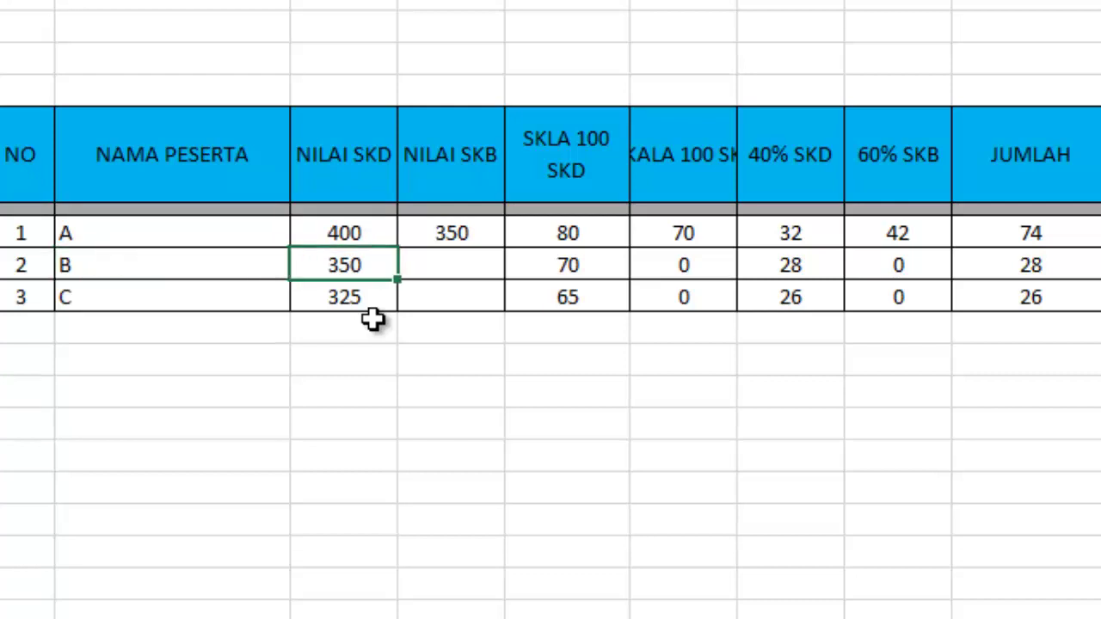
key(Right)
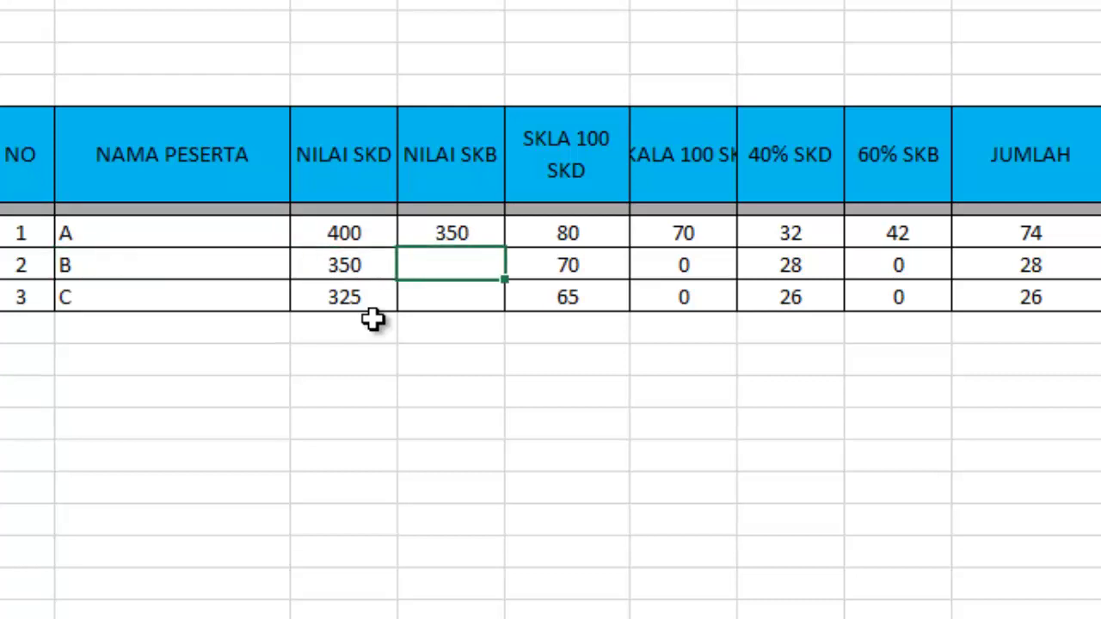
text(350)
key(Return)
key(Up)
key(Right)
key(Right)
key(Right)
key(Right)
key(Right)
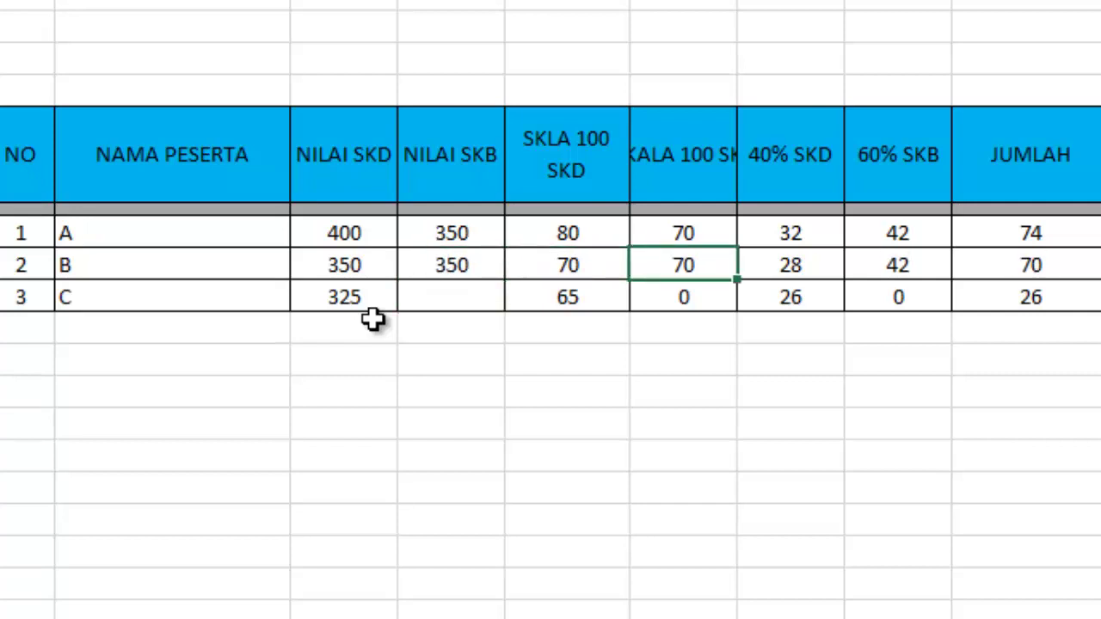
- Try NILAI SKB scores of 370 and 360 for participant B
key(Left)
key(Left)
key(Left)
key(Left)
key(Left)
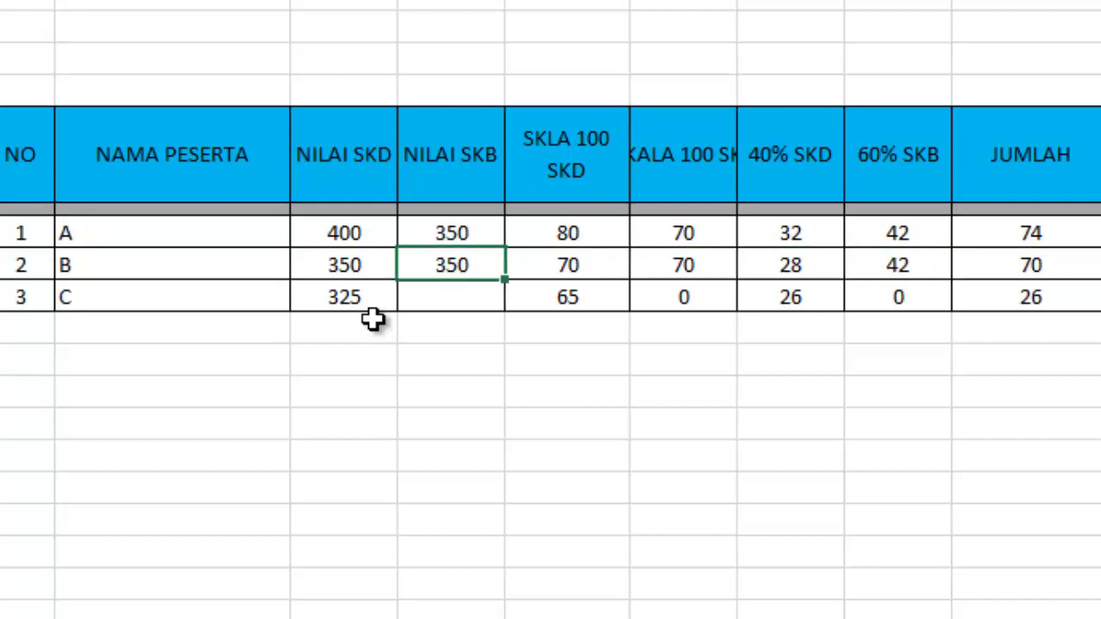
text(370)
key(Return)
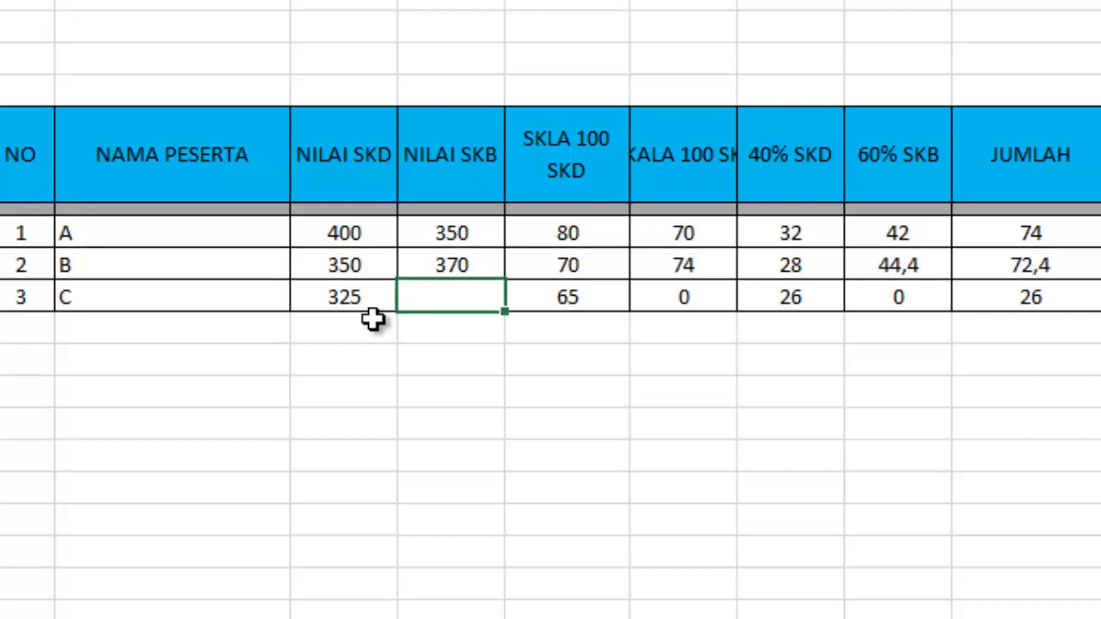
key(Up)
text(360)
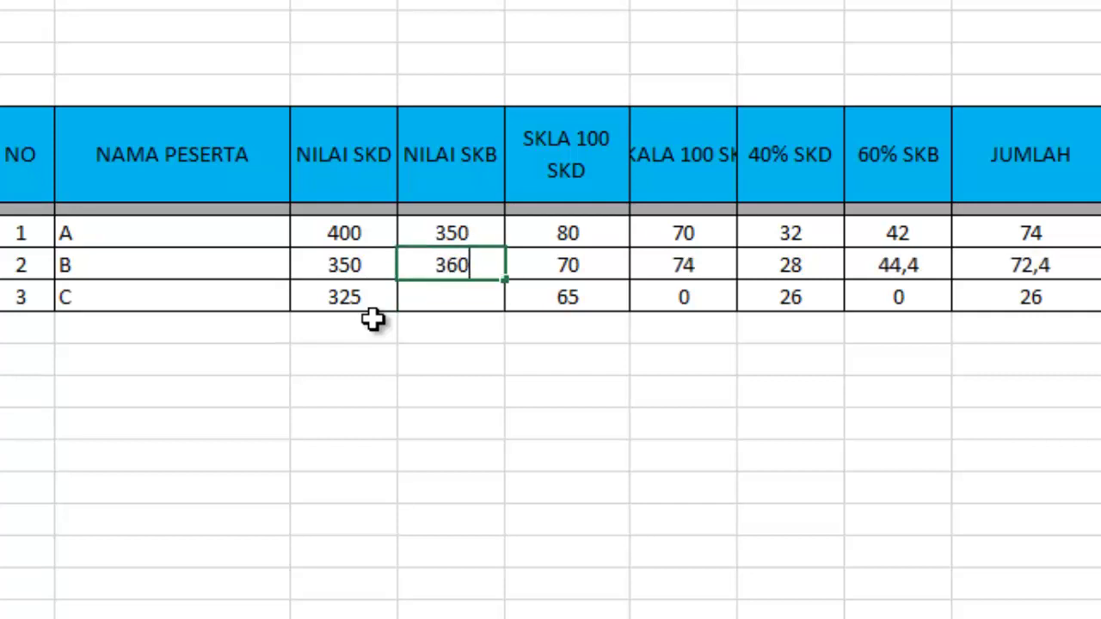
key(Return)
key(Up)
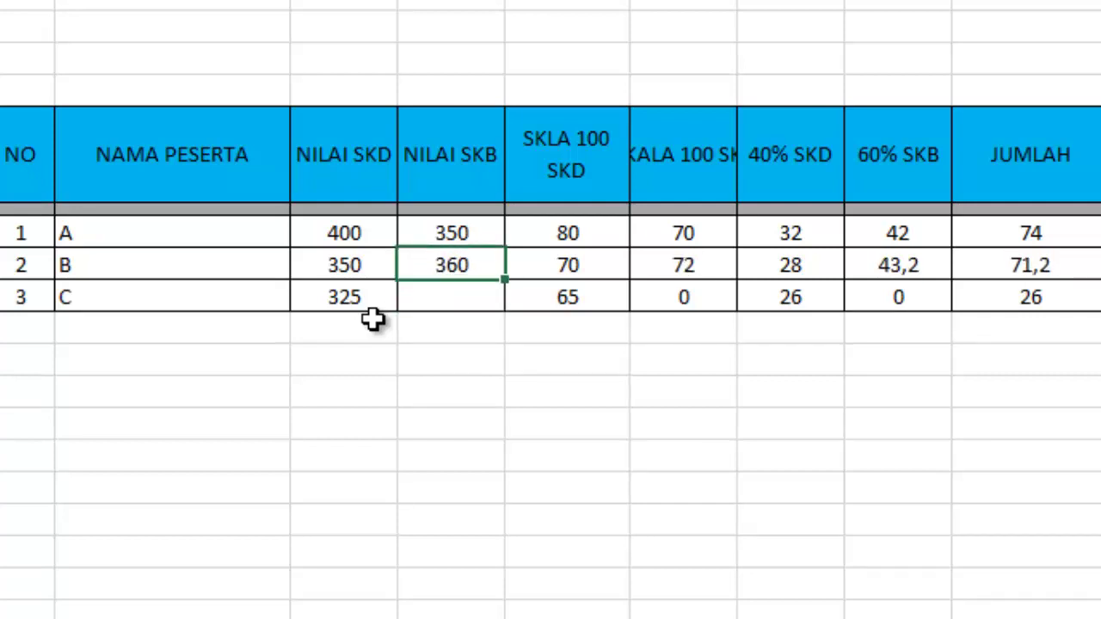
- Try NILAI SKB scores of 365 and 370 for participant B
text(365)
key(Return)
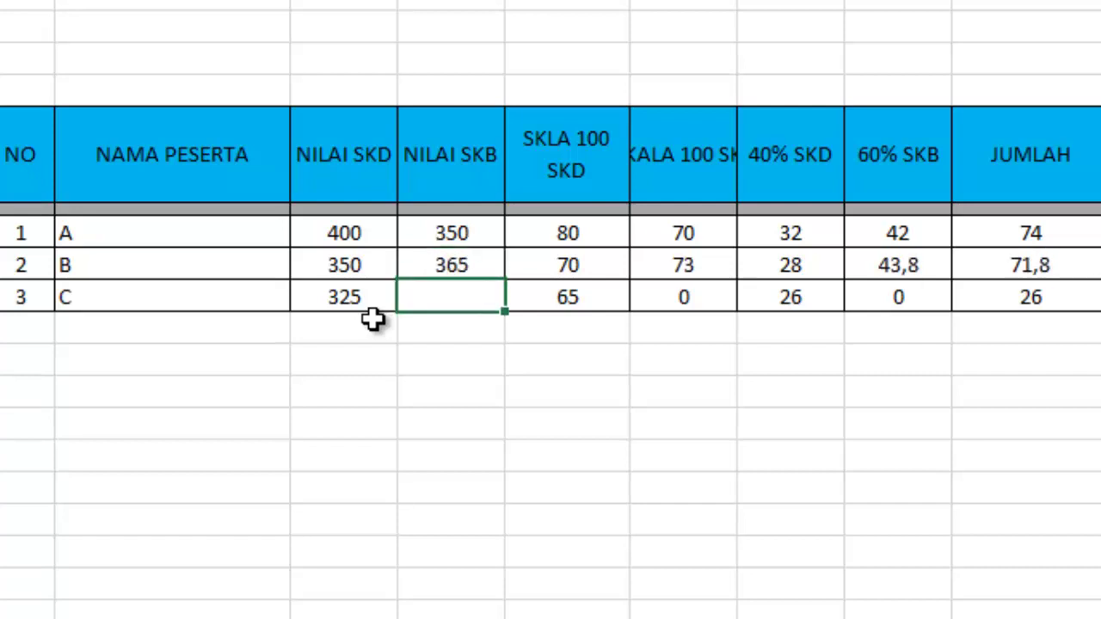
key(Up)
text(370)
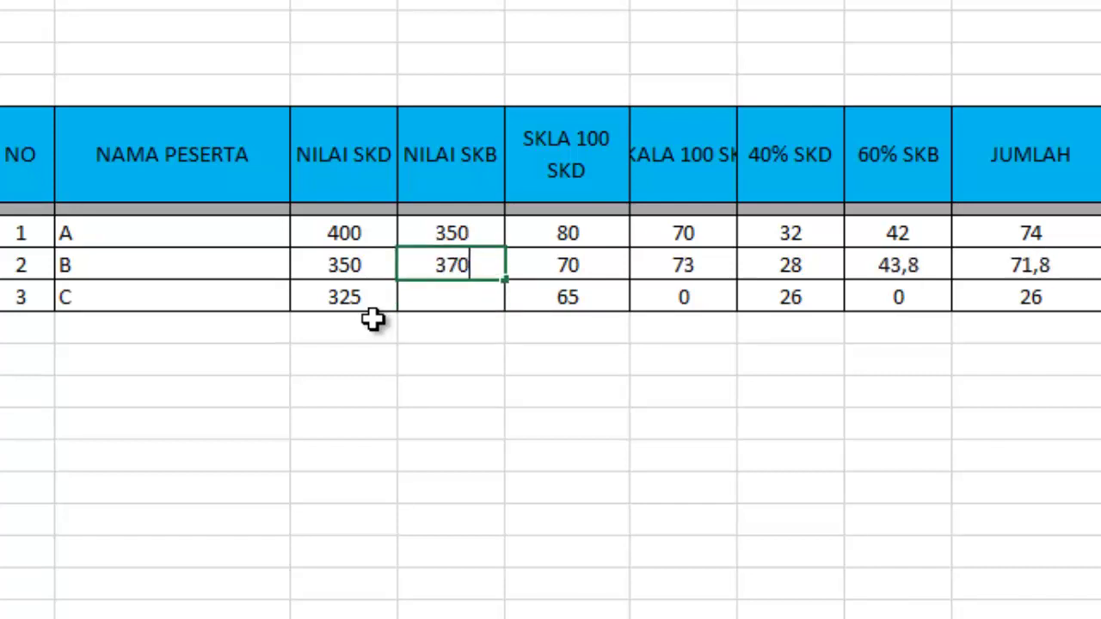
key(Return)
key(Up)
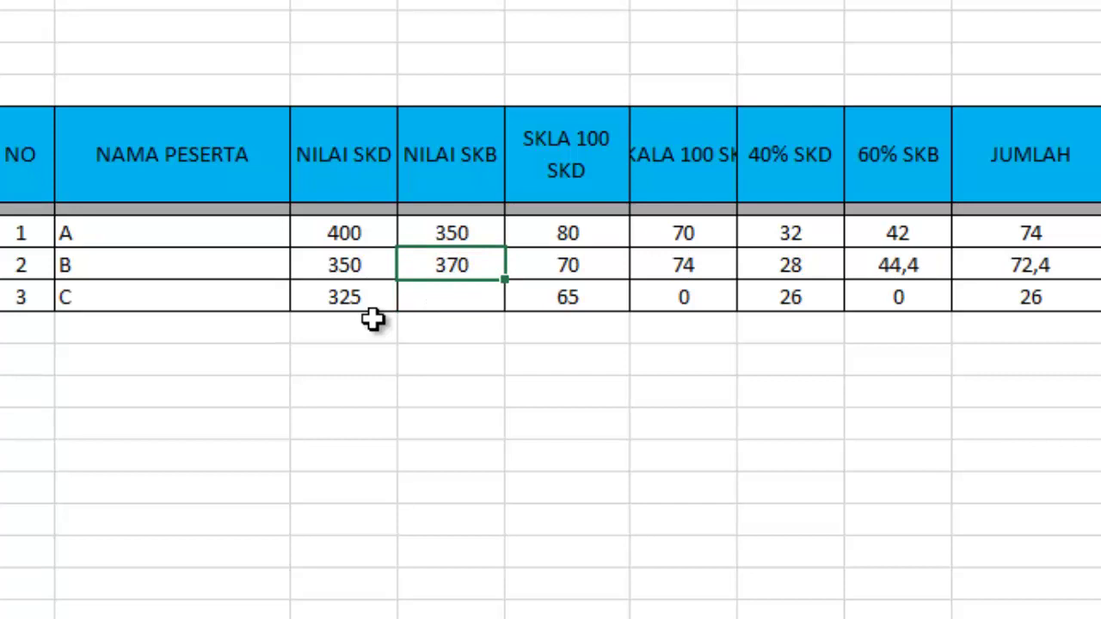
- Try NILAI SKB scores of 380 and 390 for participant B
text(380)
key(Return)
key(Up)
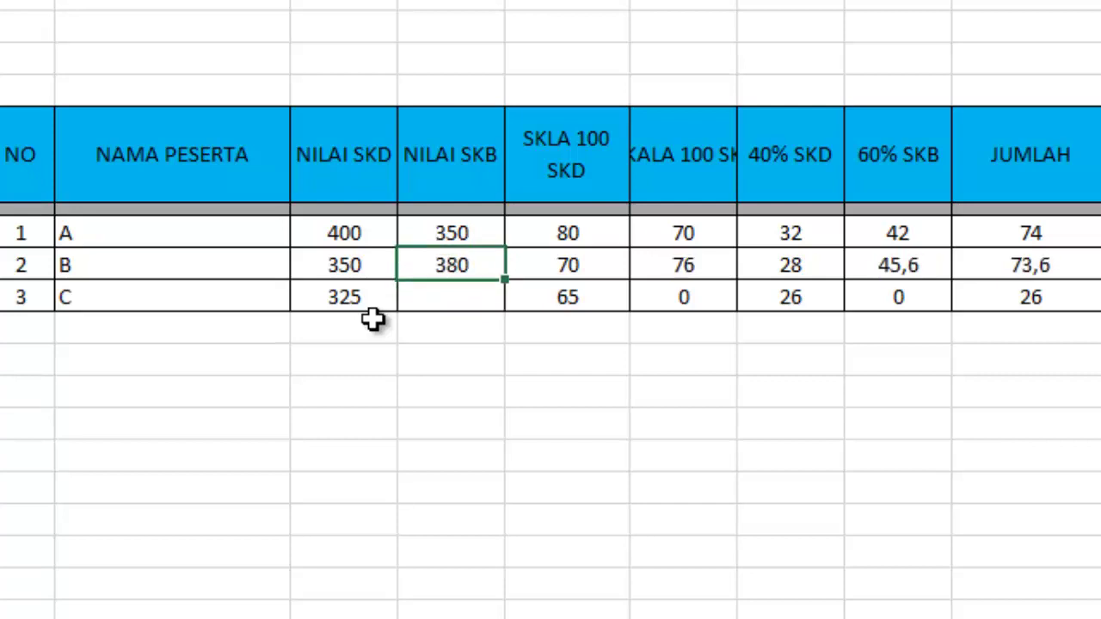
text(390)
key(Return)
key(Up)
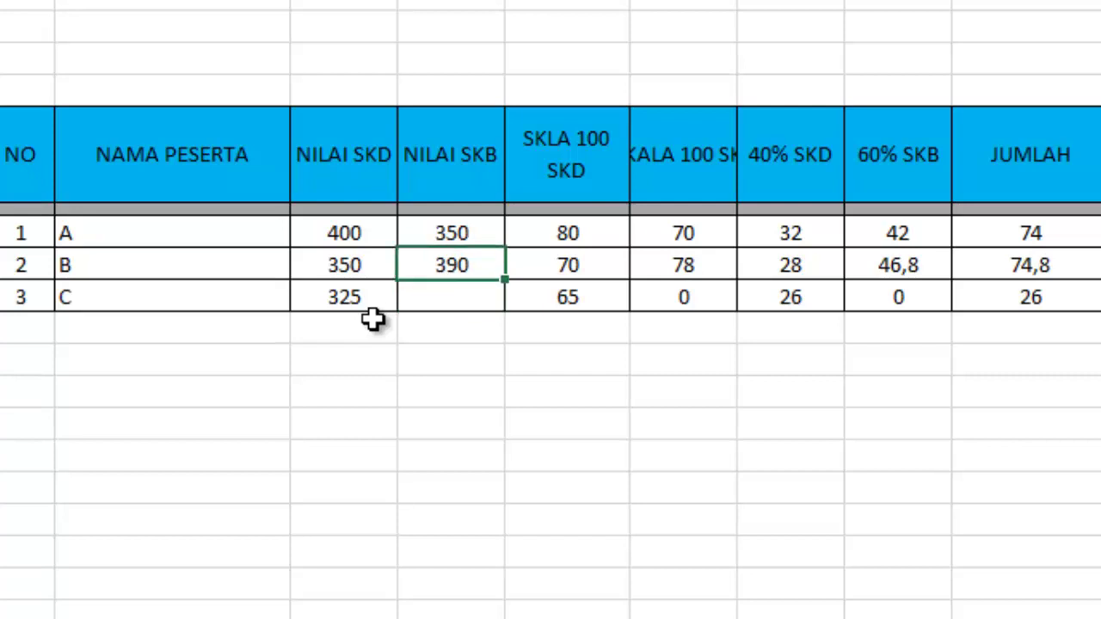
- Try NILAI SKB scores of 385 and 384 for participant B
text(37)
key(BackSpace)
text(85)
key(Return)
key(Up)
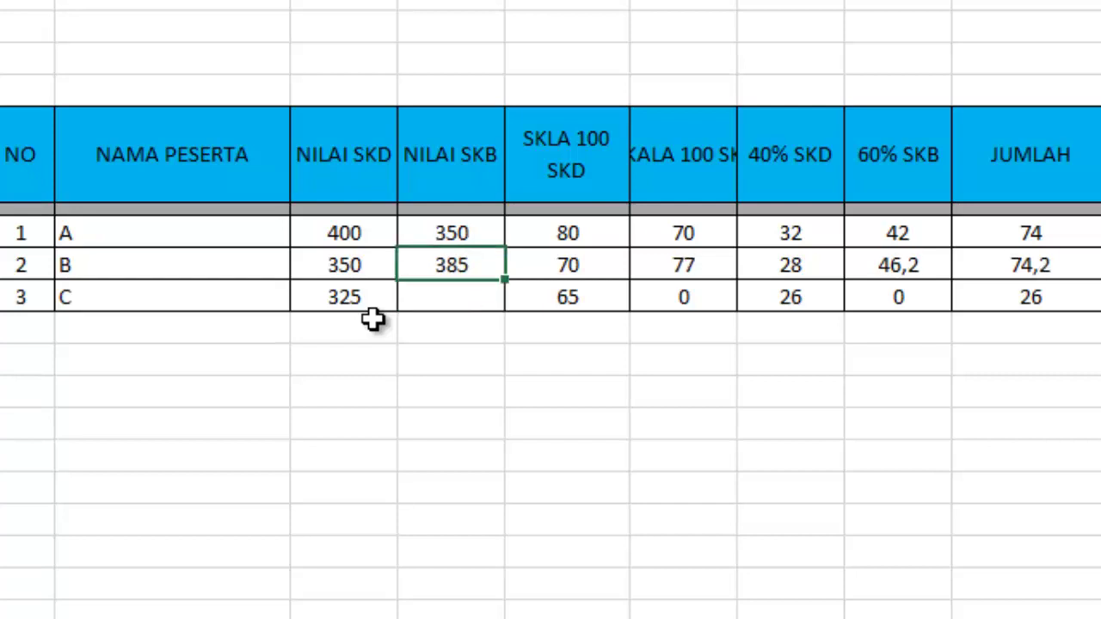
text(384)
key(Return)
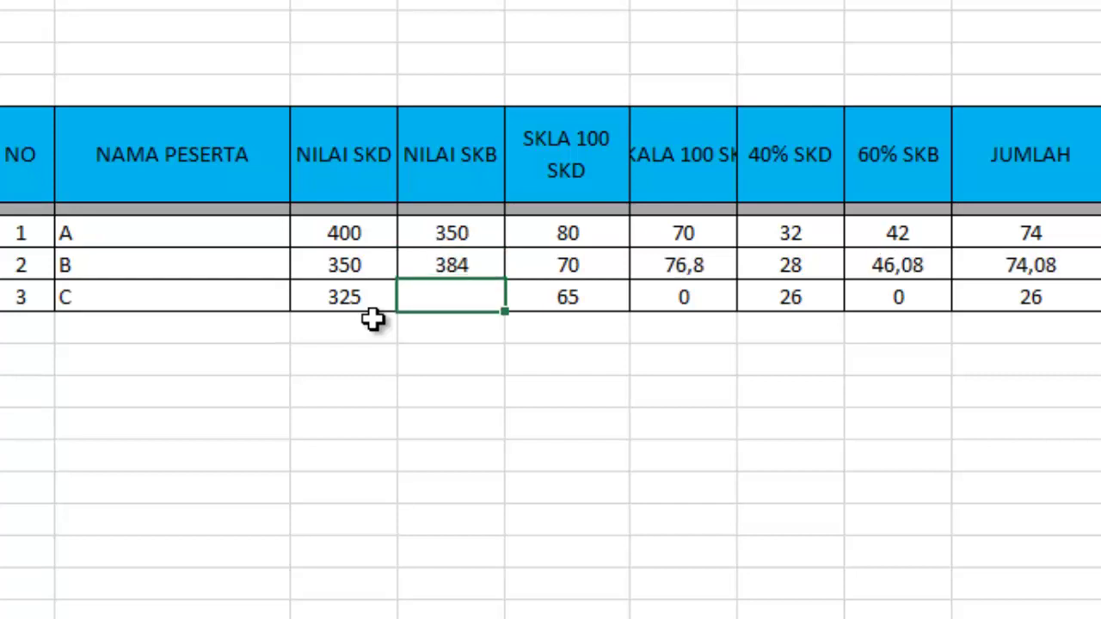
- Test 383 as participant B's NILAI SKB score, and settle on 384
key(Up)
text(383)
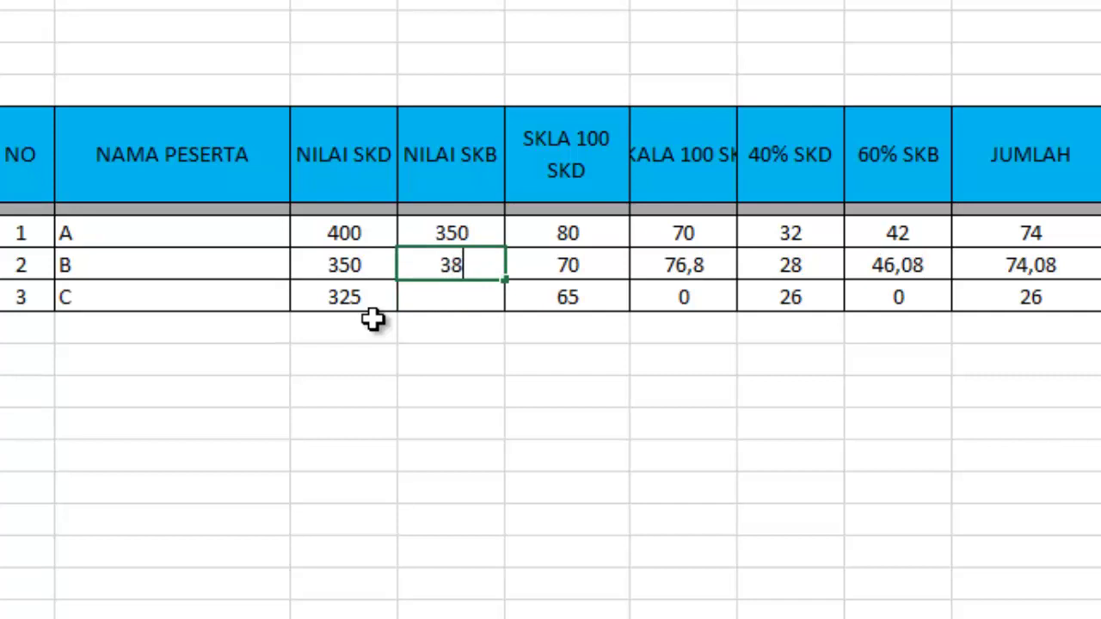
key(Return)
key(Up)
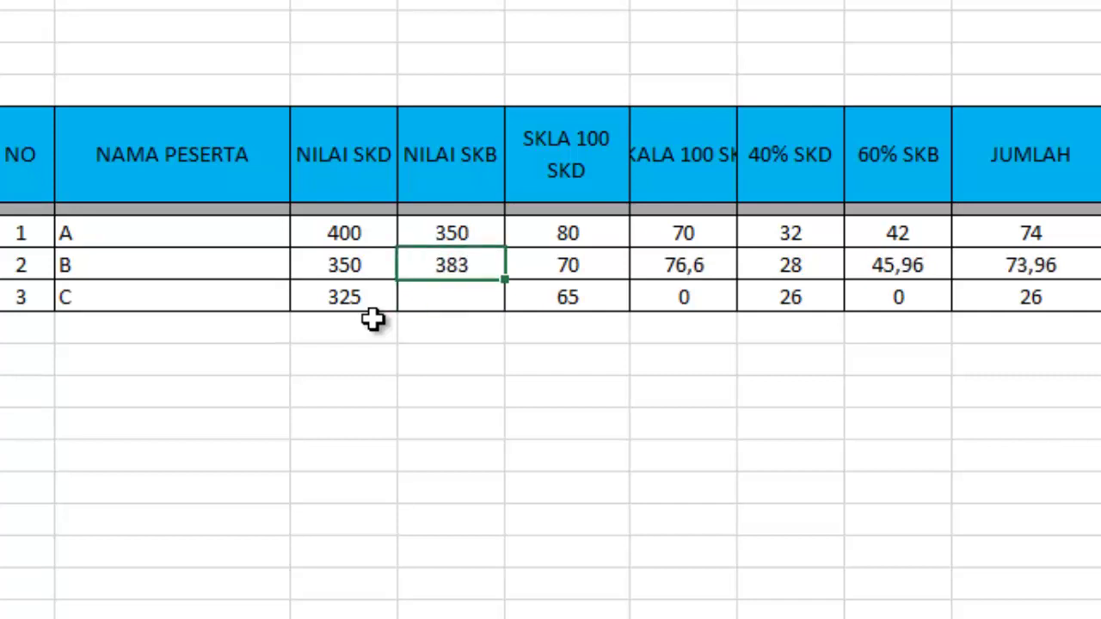
text(384)
key(Return)
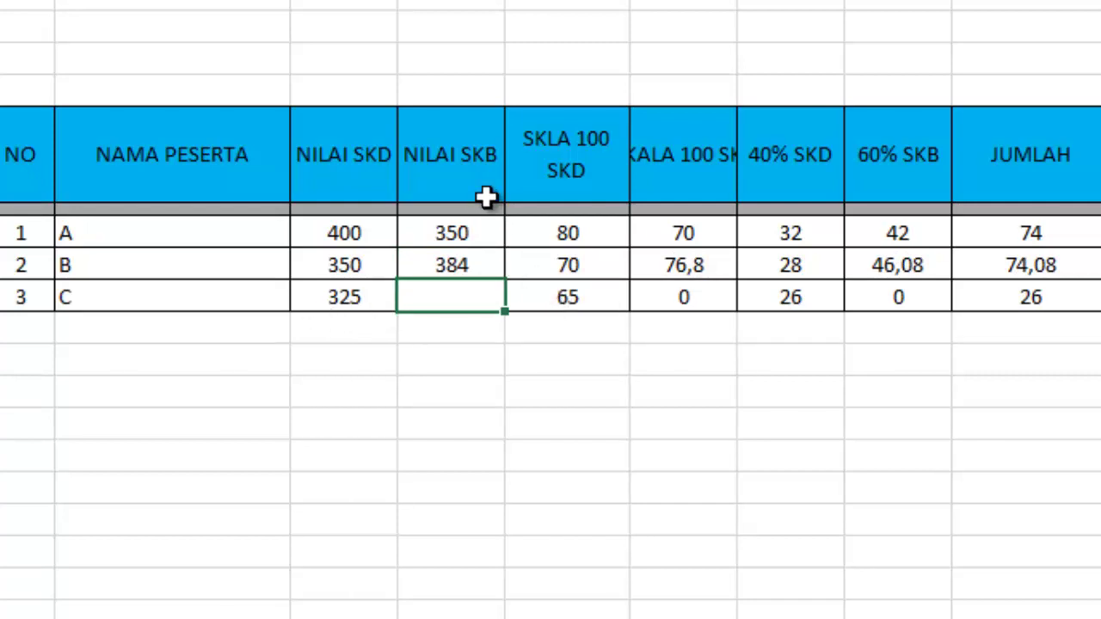
click(359, 258)
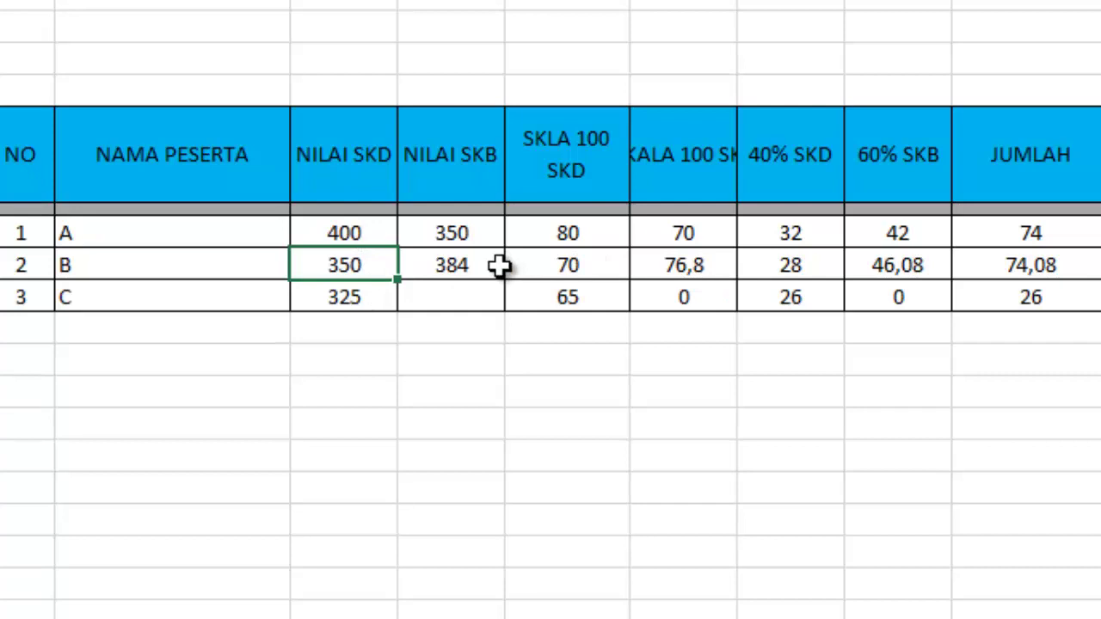
click(455, 269)
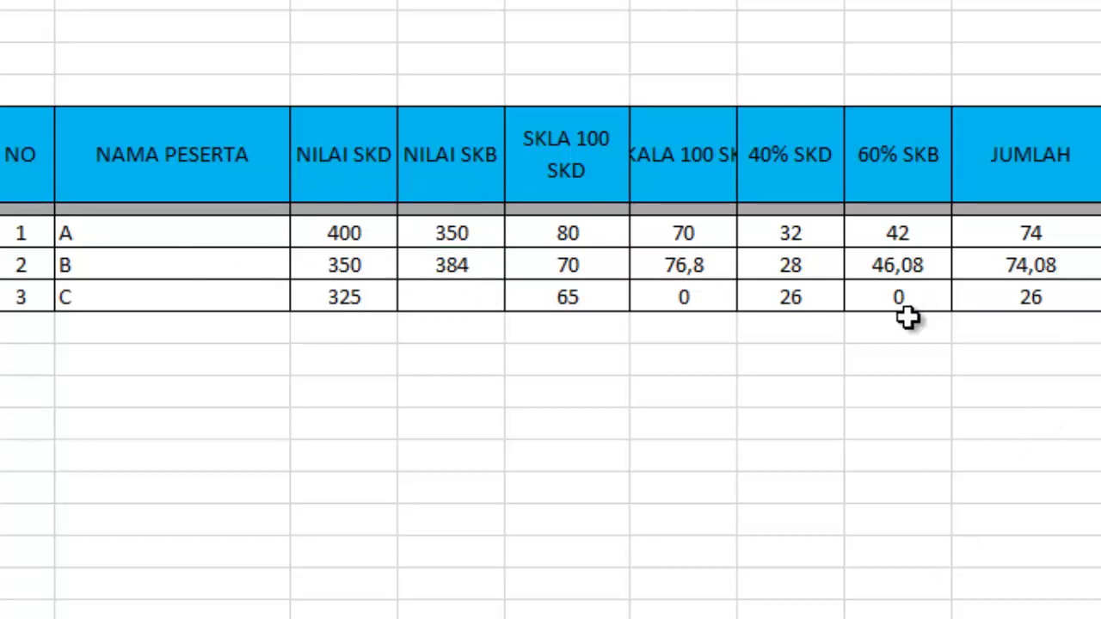
- Try NILAI SKB scores of 384, 390 and 400 for participant C
click(461, 292)
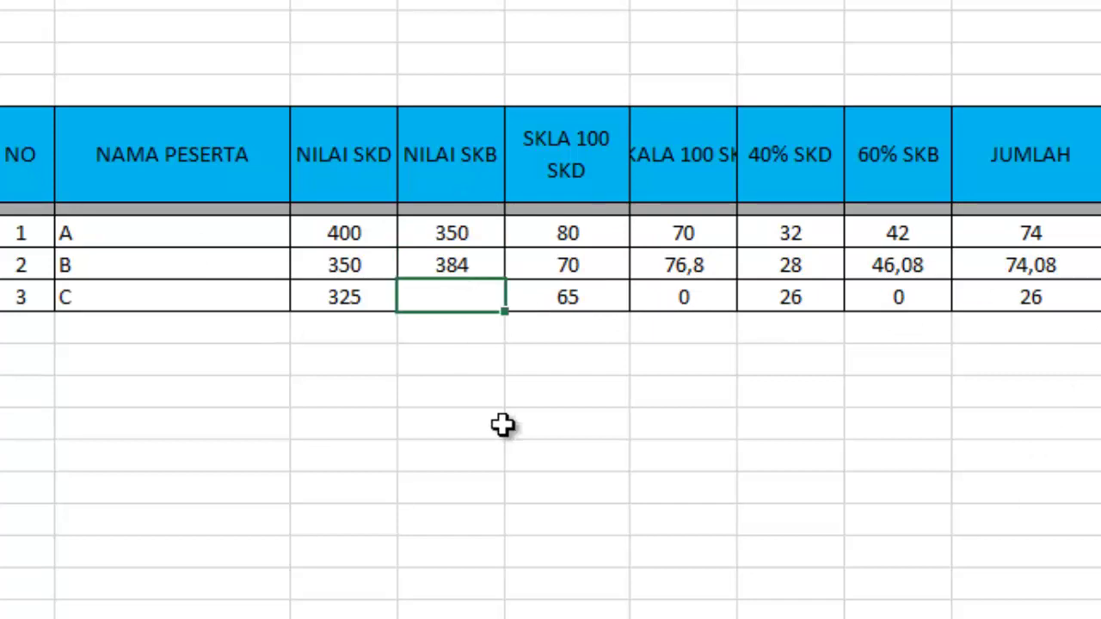
key(F2)
text(384)
key(Return)
key(Up)
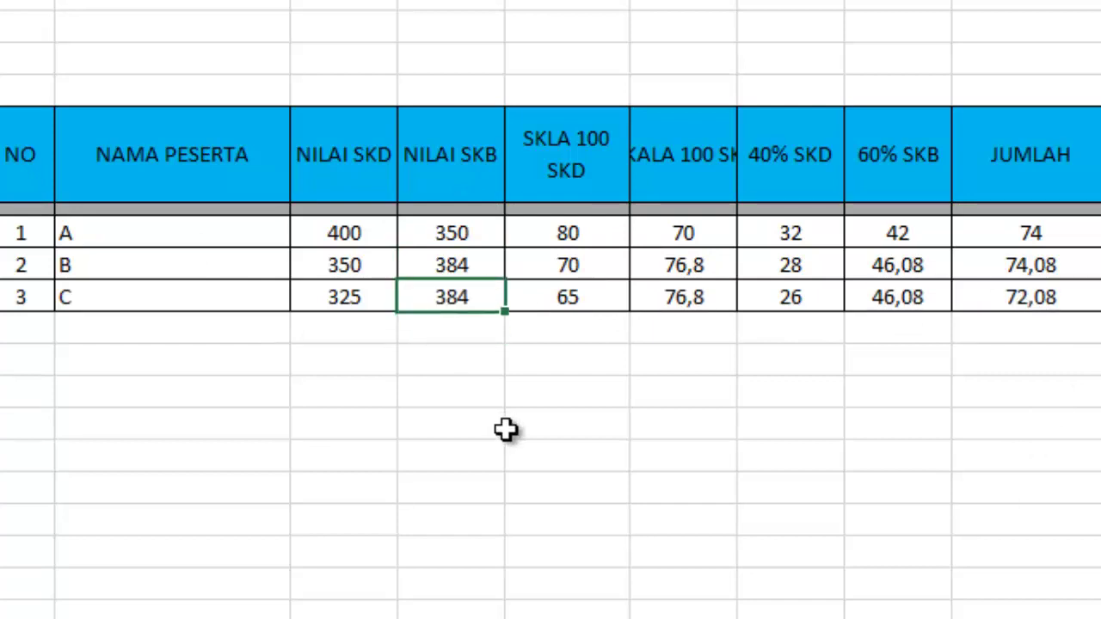
text(390)
key(Return)
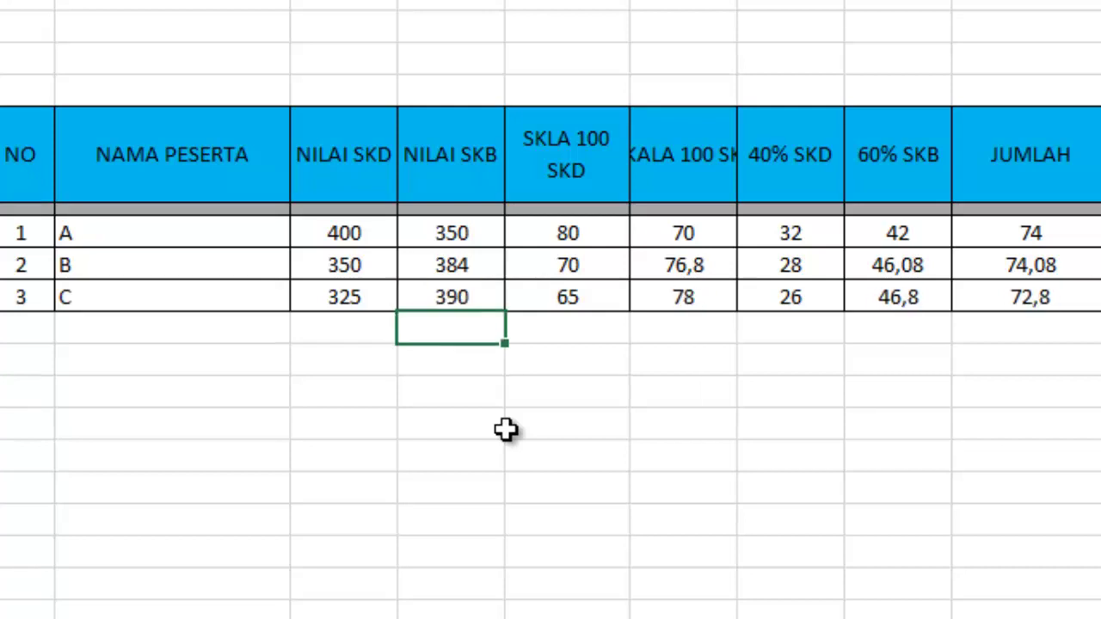
key(Up)
text(400)
key(Return)
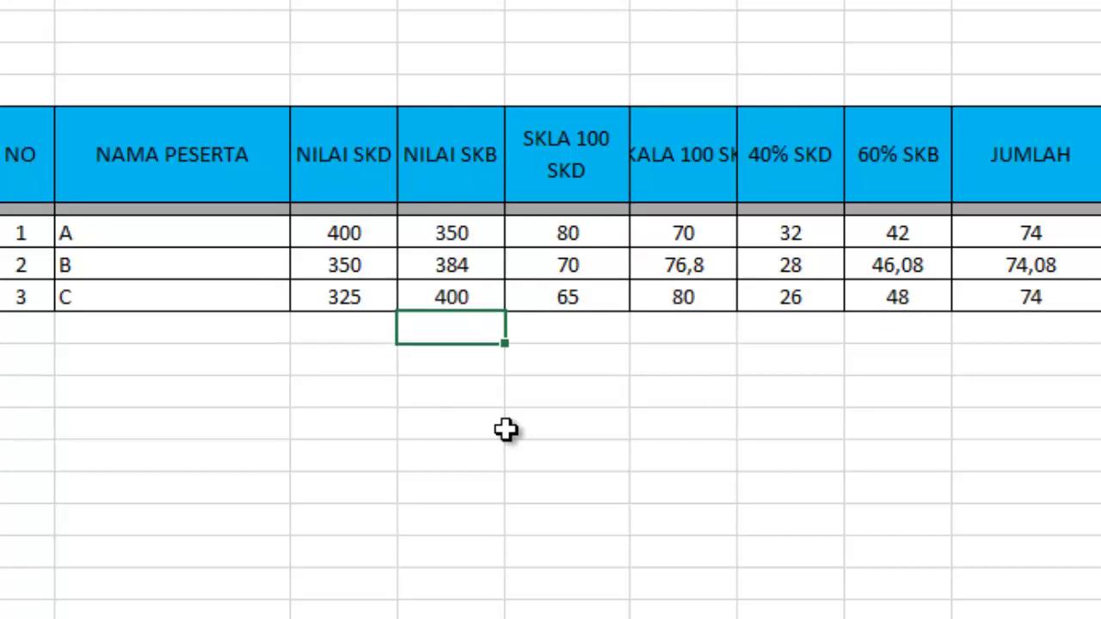
- Set participant C's NILAI SKB score to 401
key(Up)
key(Left)
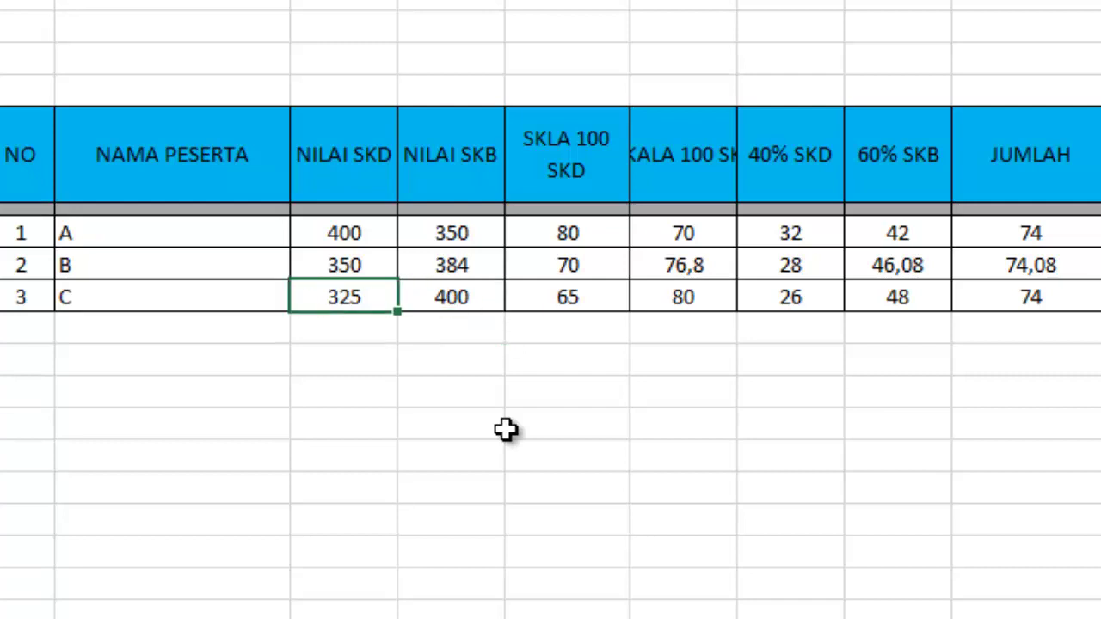
key(Up)
key(Up)
key(Down)
key(Down)
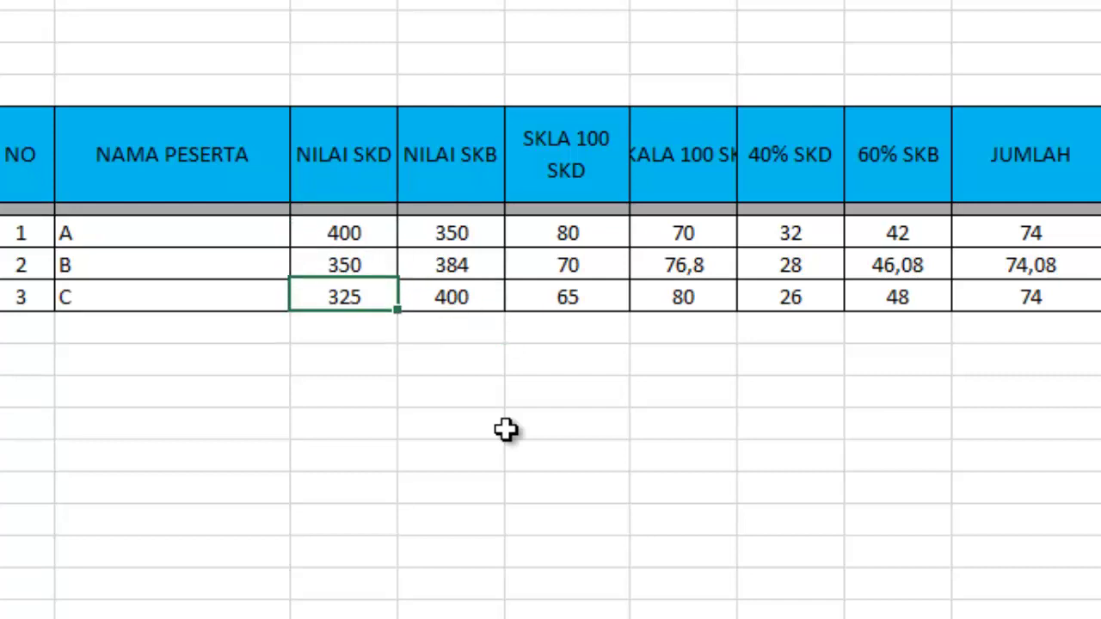
key(Right)
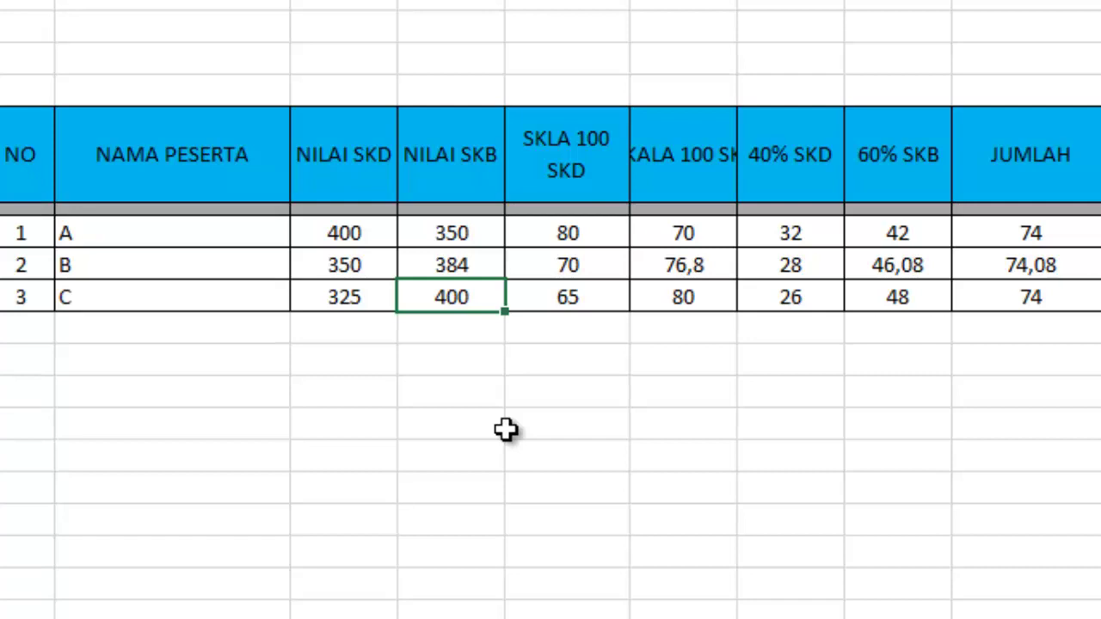
text(401)
key(Return)
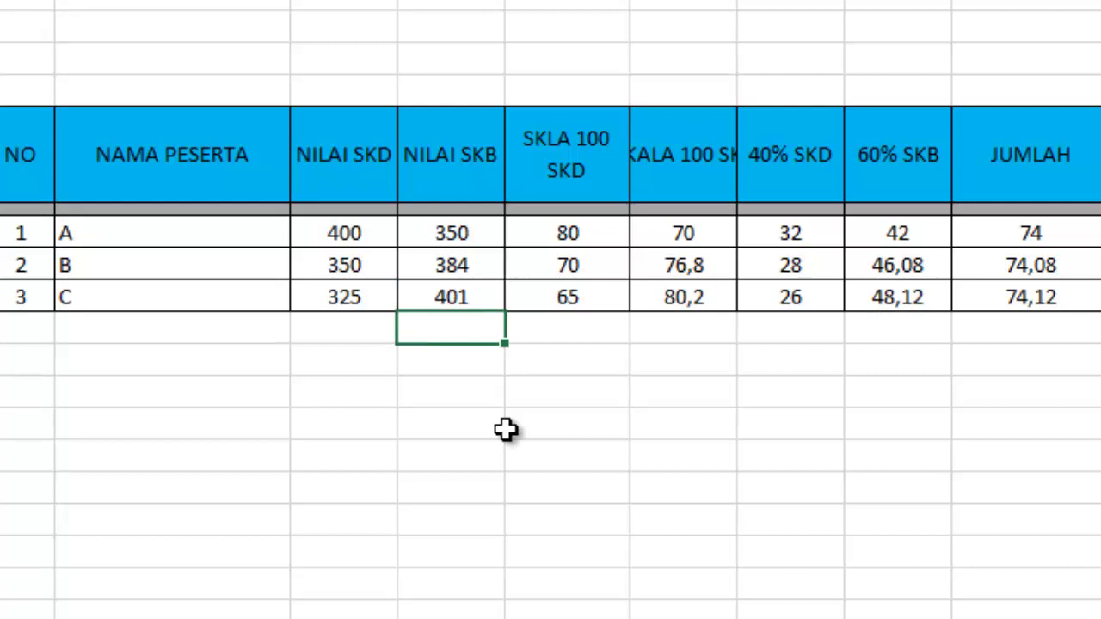
click(464, 293)
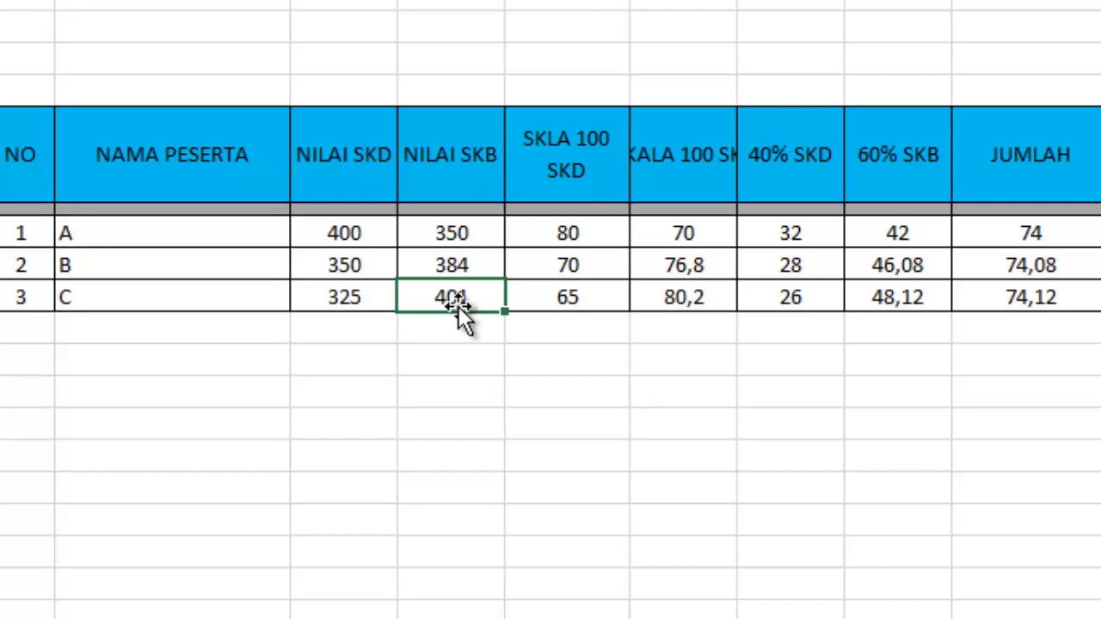
- Fill participant C's JUMLAH cell with the standard green color
click(1029, 304)
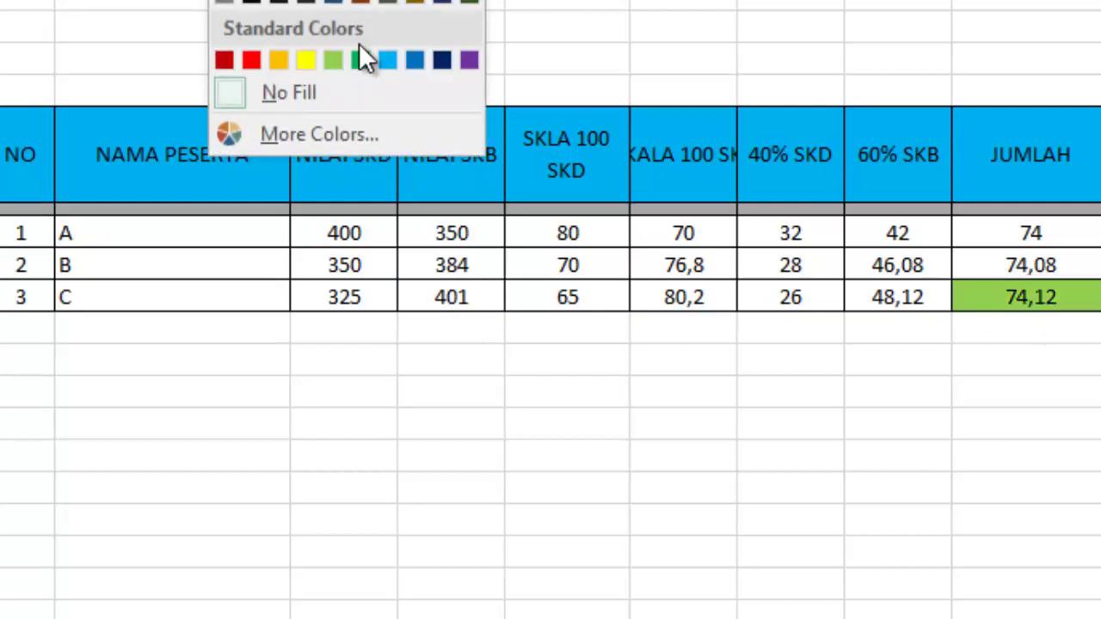
click(361, 58)
click(923, 563)
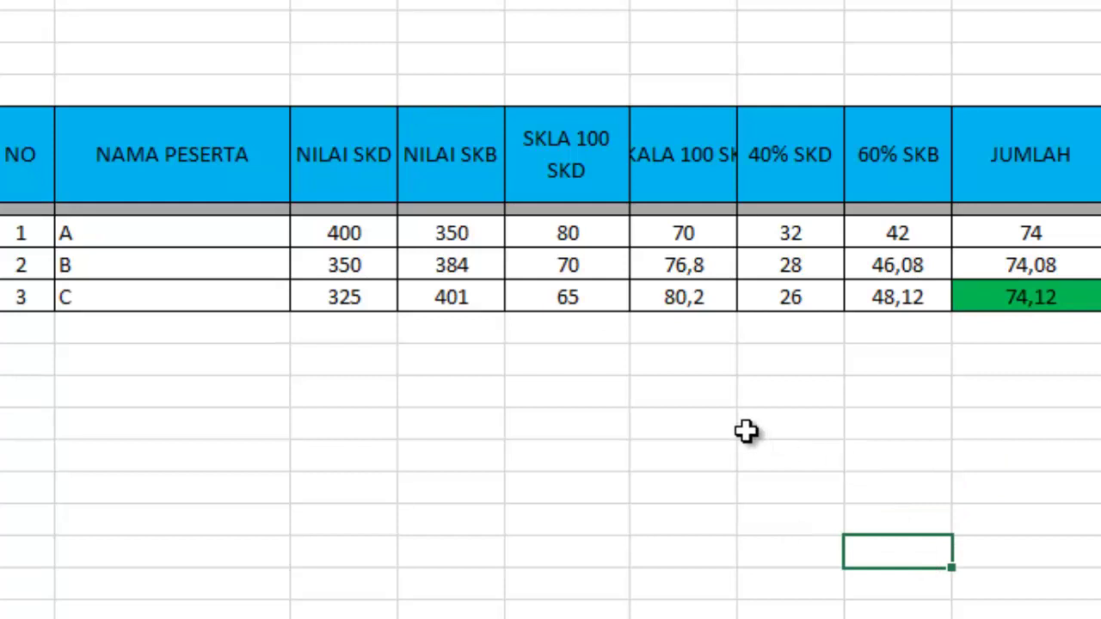
click(430, 303)
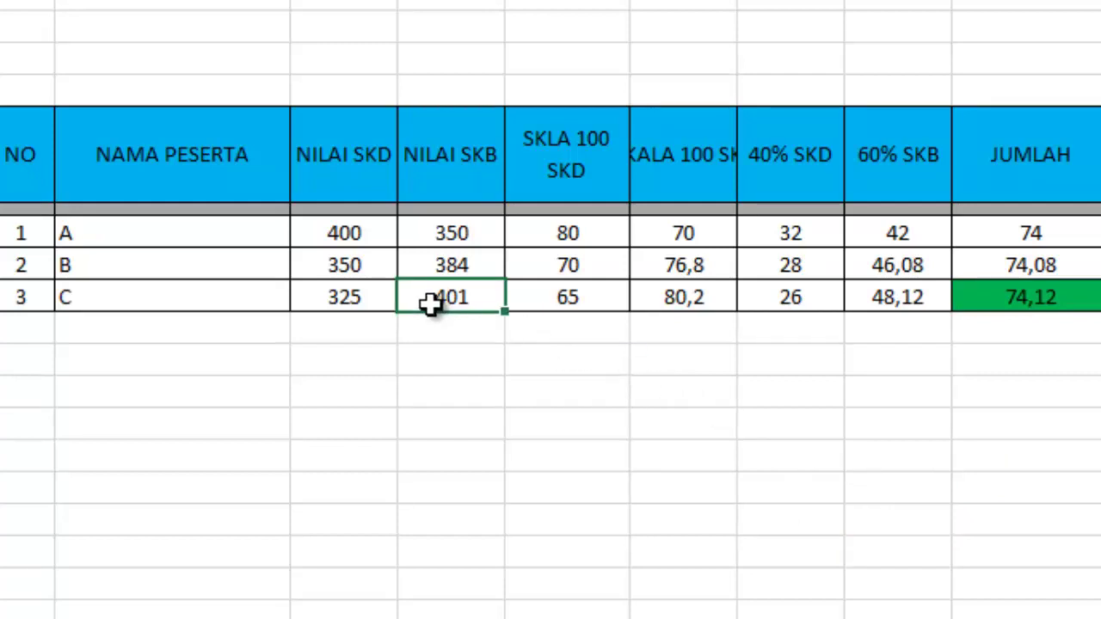
click(436, 264)
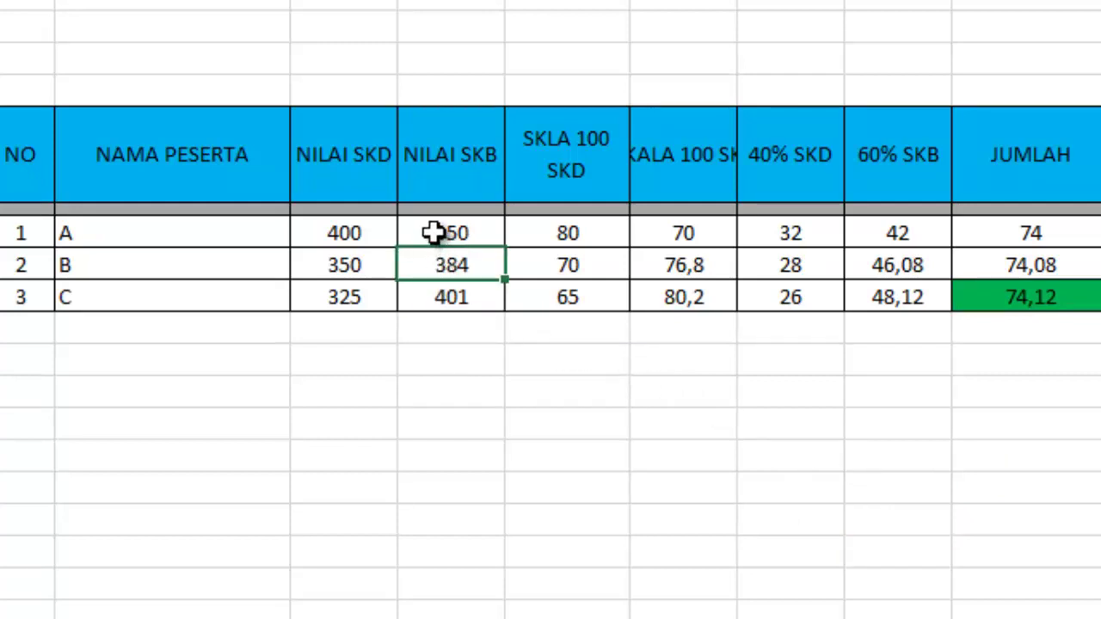
click(432, 233)
click(474, 296)
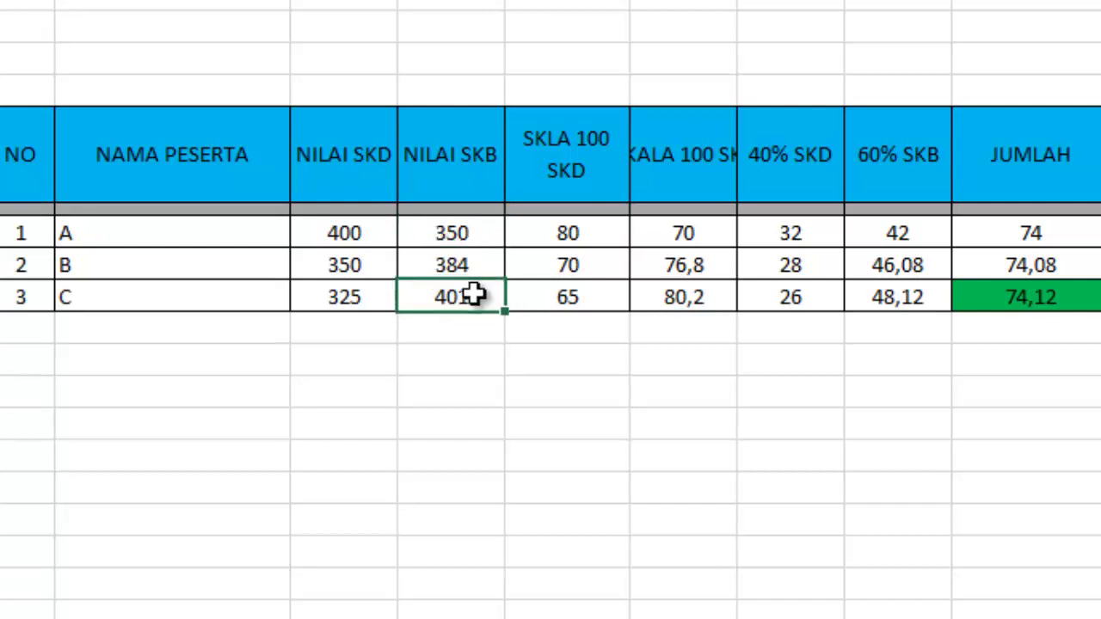
- Fill participant B's JUMLAH cell with the standard orange color
click(1000, 266)
click(225, 0)
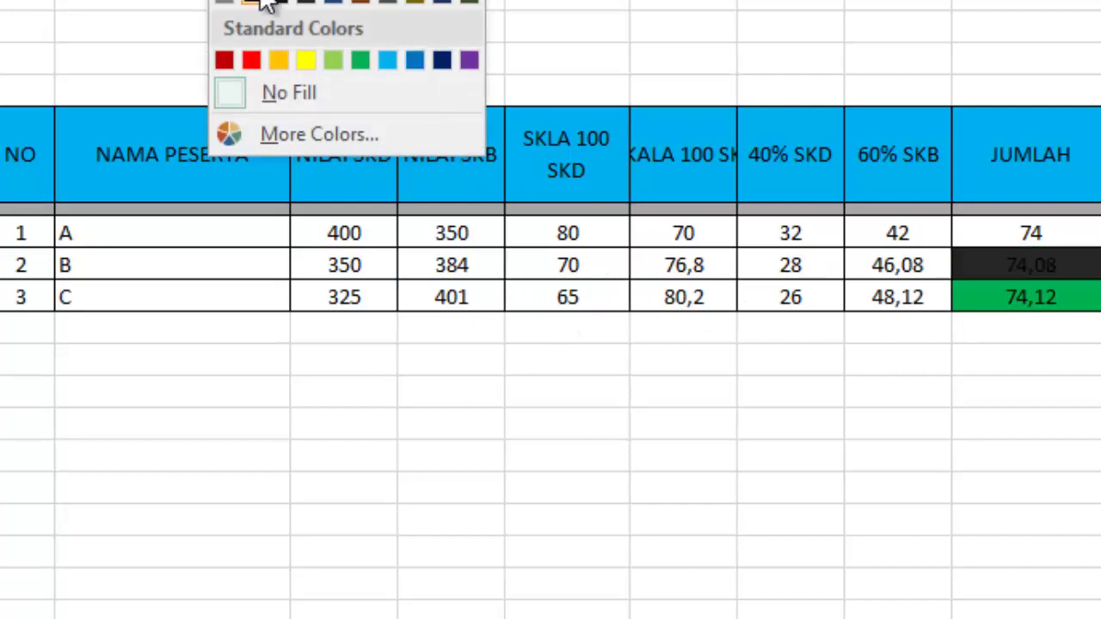
click(278, 60)
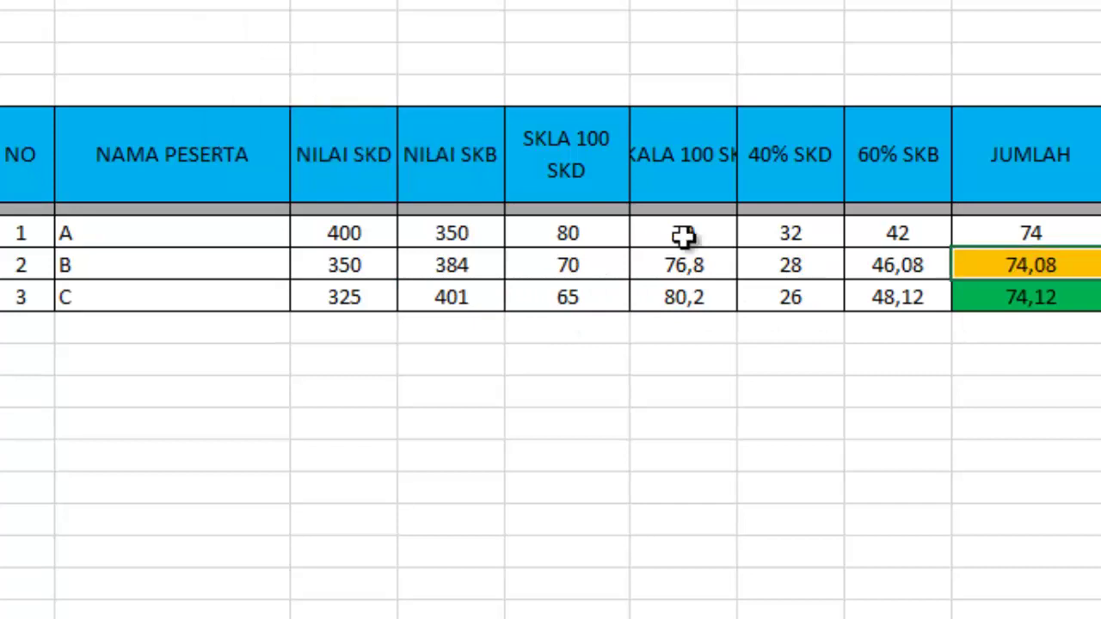
- Fill participant A's JUMLAH cell with light gray
click(1027, 226)
click(225, 0)
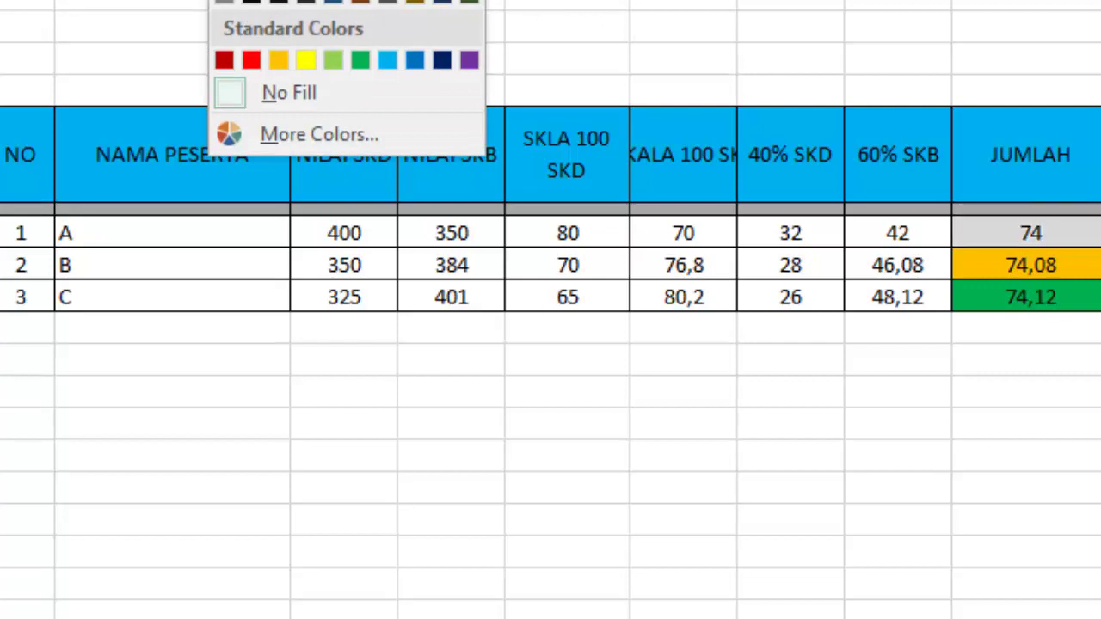
click(223, 0)
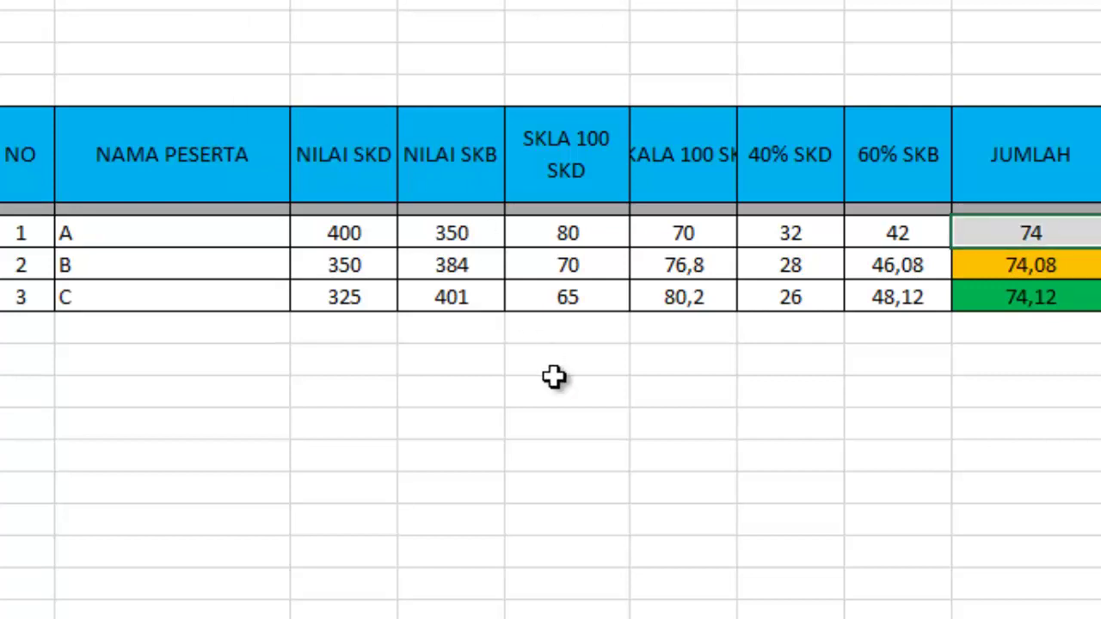
- Set the NILAI SKD scores to 350 for participant A, 330 for B and 328 for C
click(449, 298)
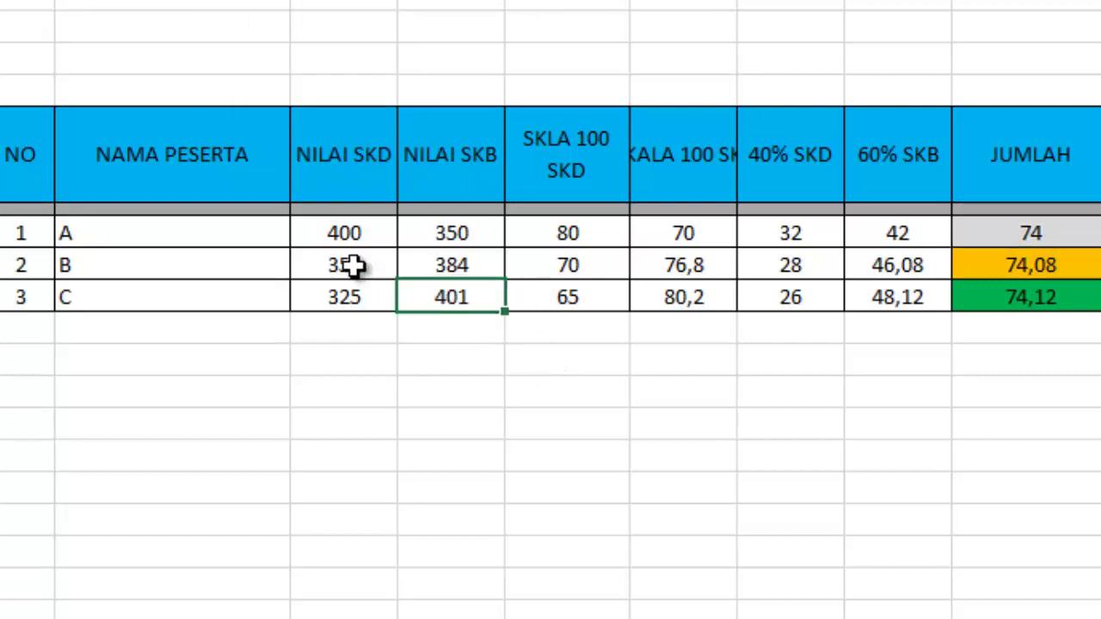
click(353, 243)
text(350)
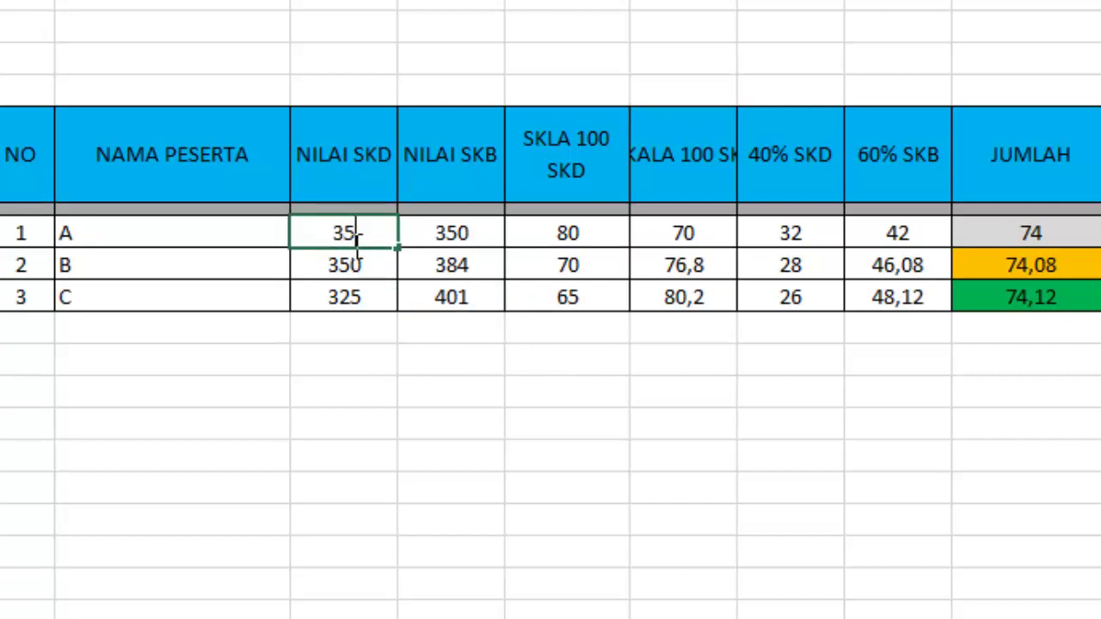
key(Return)
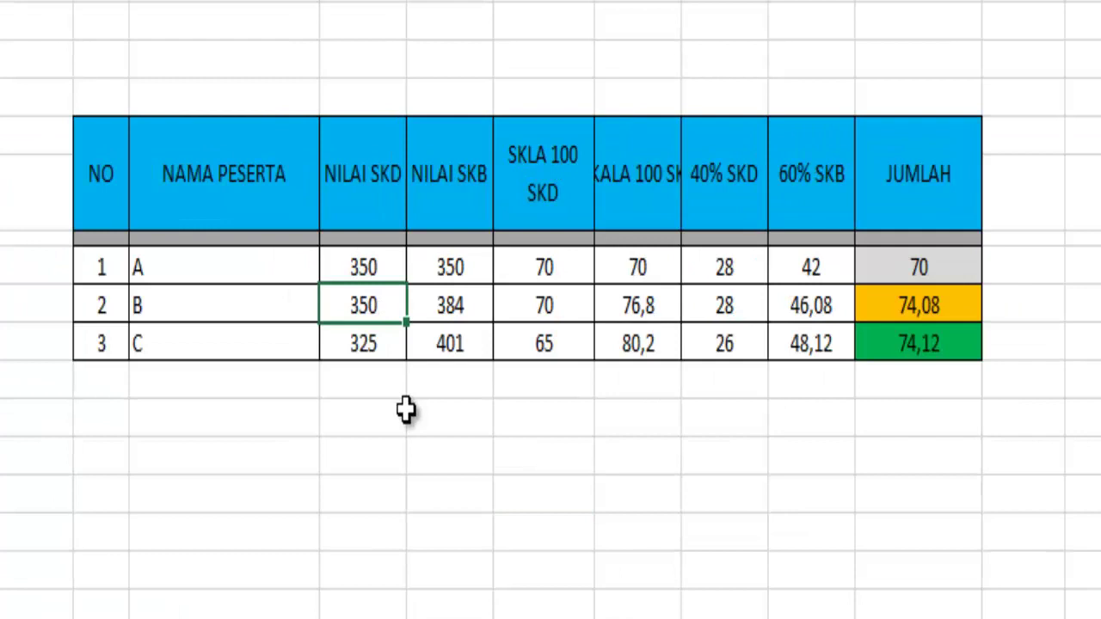
text(330)
key(Return)
text(3)
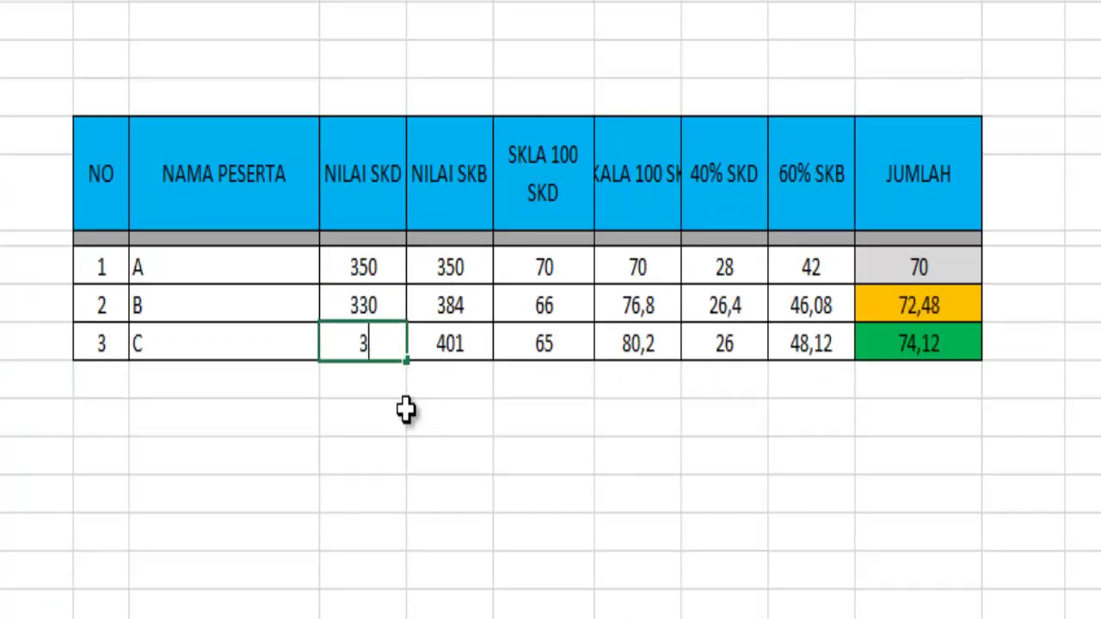
text(28)
key(Return)
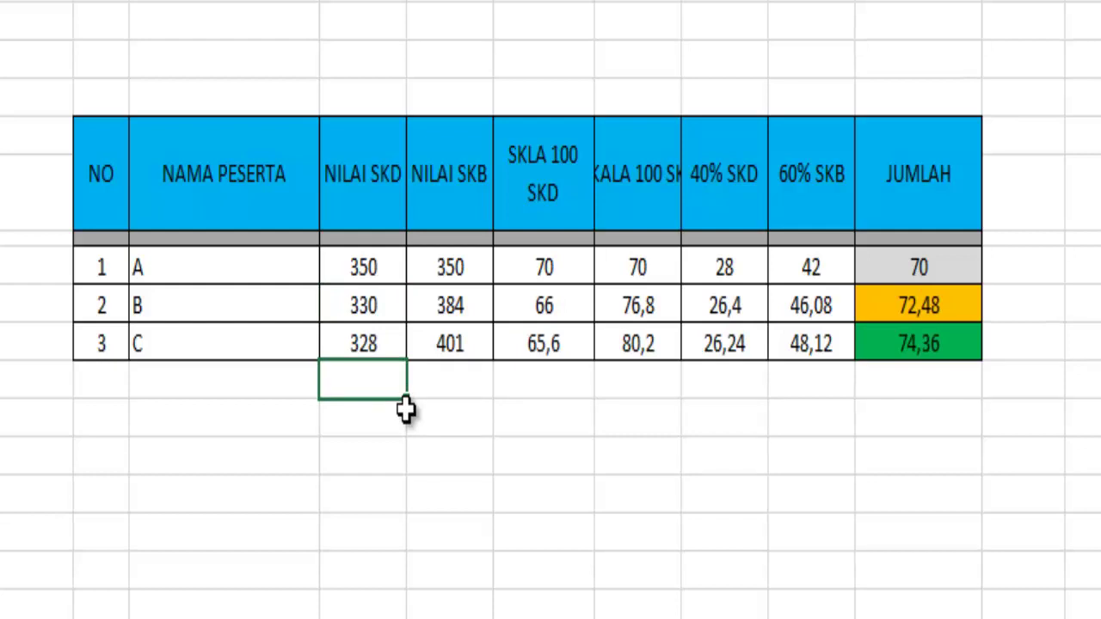
- Set the NILAI SKB score to 250 for all three participants A, B and C
key(Up)
key(Right)
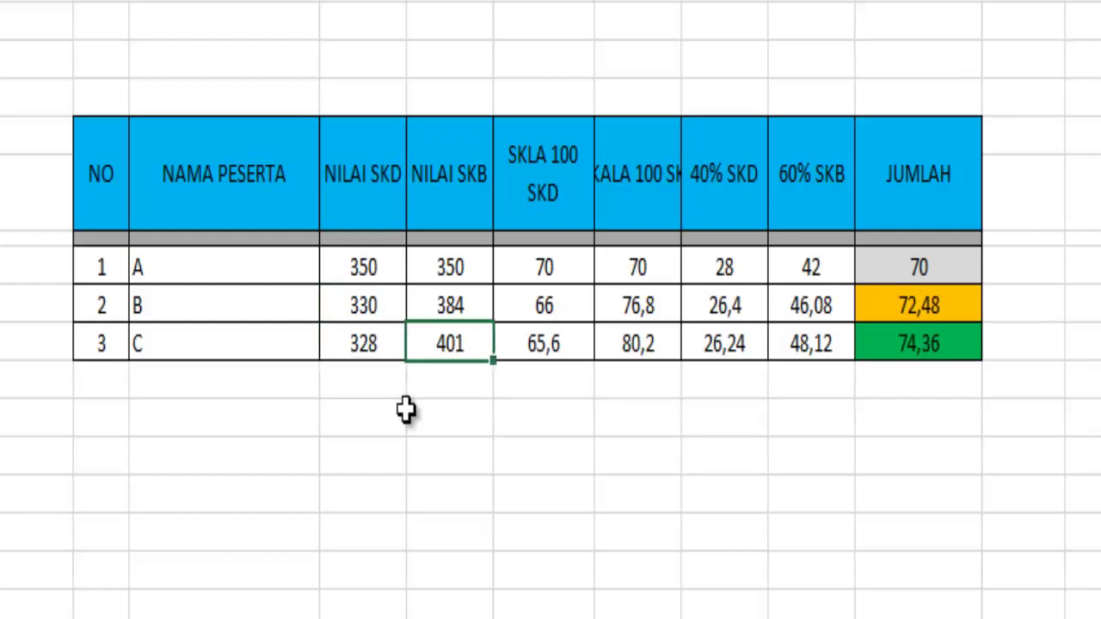
text(3)
key(BackSpace)
text(250)
key(Return)
key(Up)
key(Up)
key(Up)
text(2)
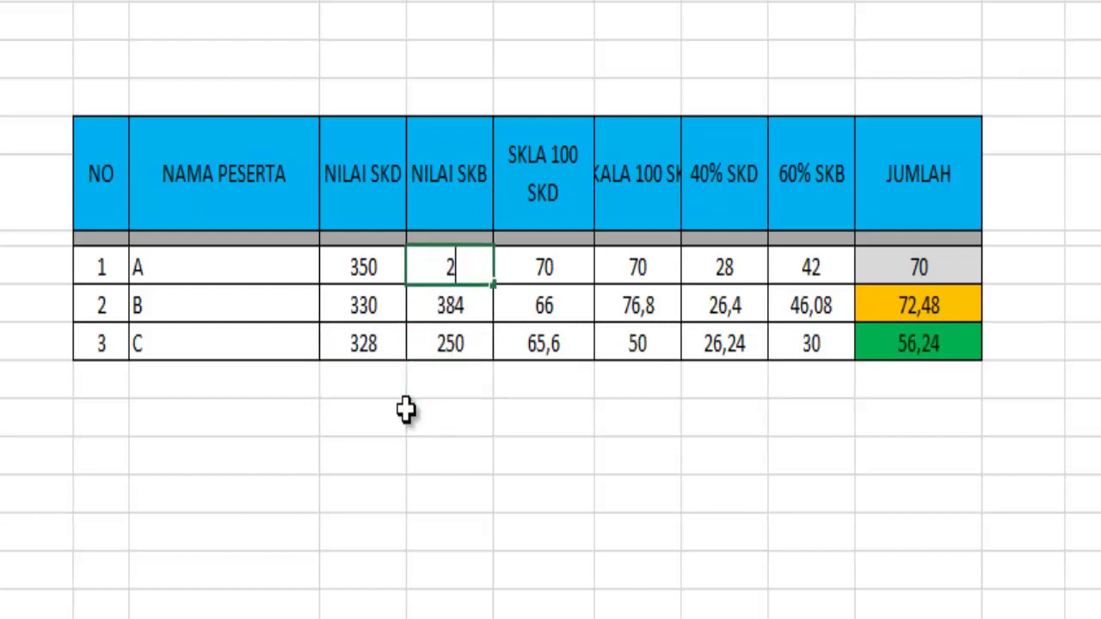
text(50)
key(Return)
text(250)
key(Return)
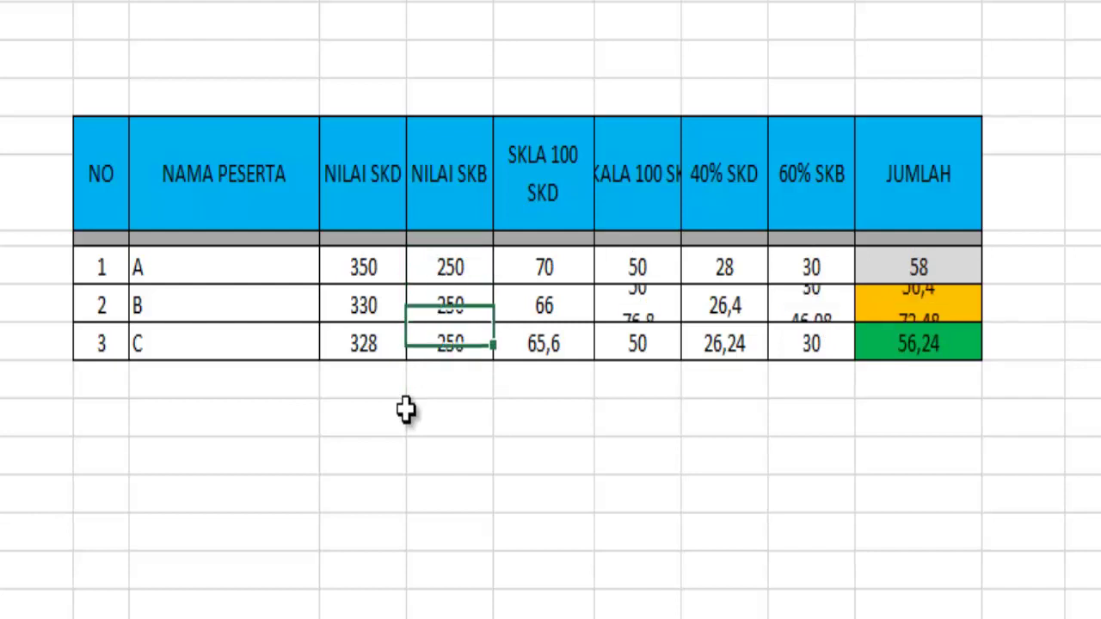
- Try NILAI SKB scores of 260 and 265 for participant B
key(Up)
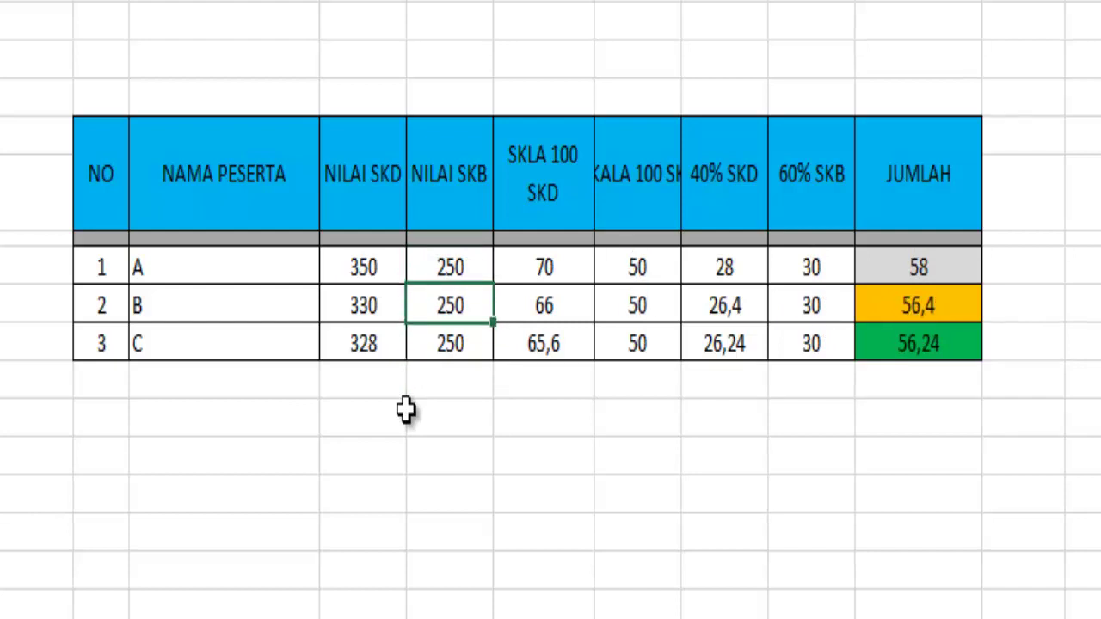
key(Left)
key(Right)
text(25)
key(BackSpace)
text(60)
key(Return)
key(Up)
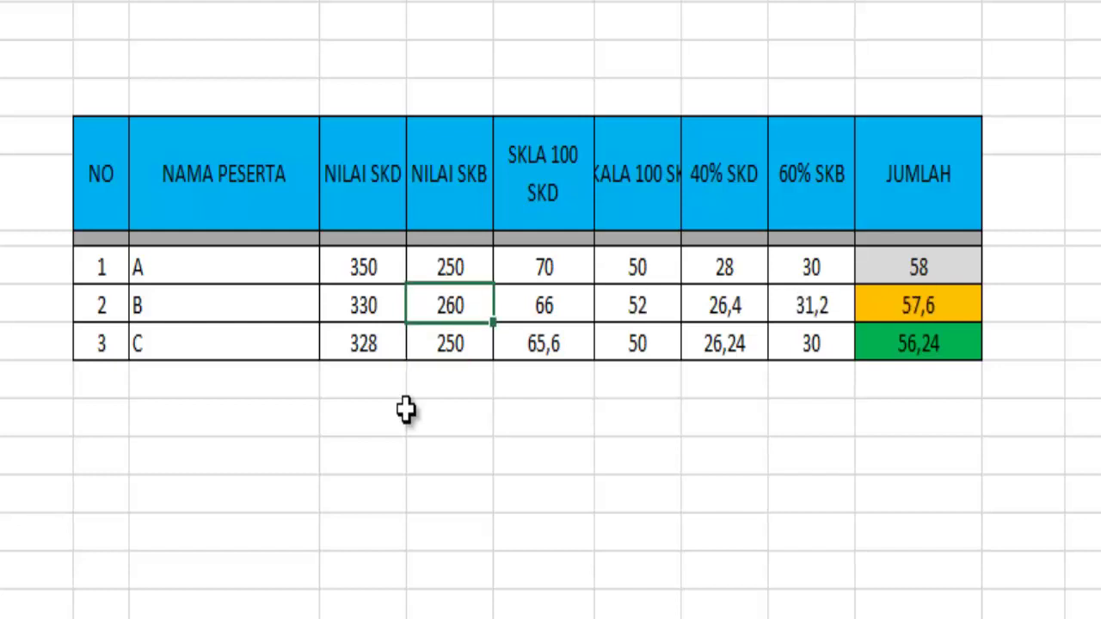
text(265)
key(Return)
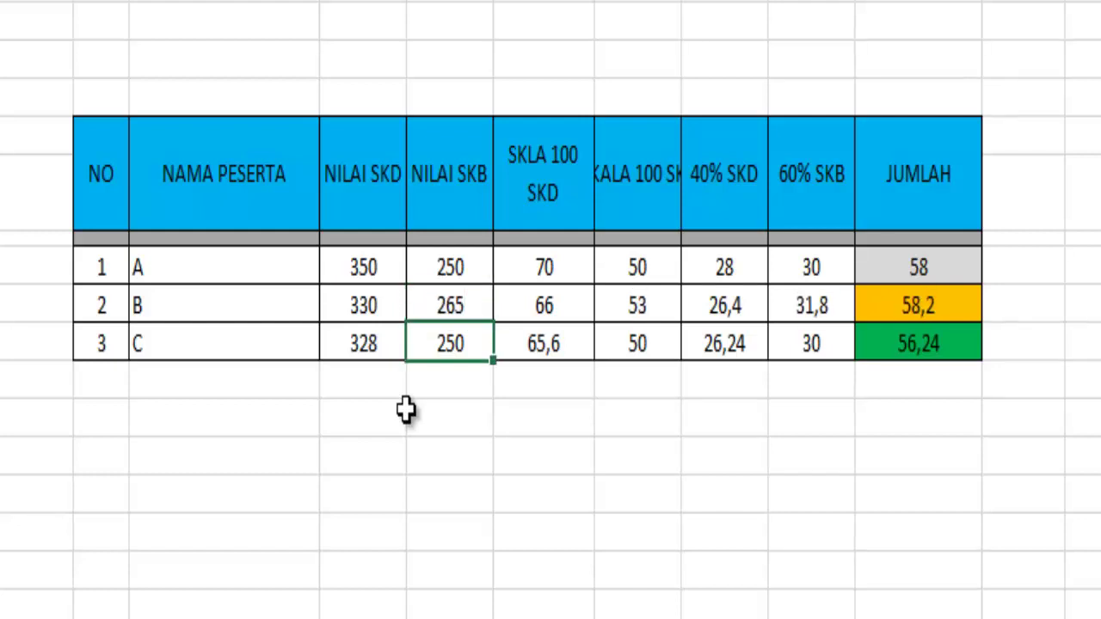
- Set participant B's NILAI SKB score to 264
key(Up)
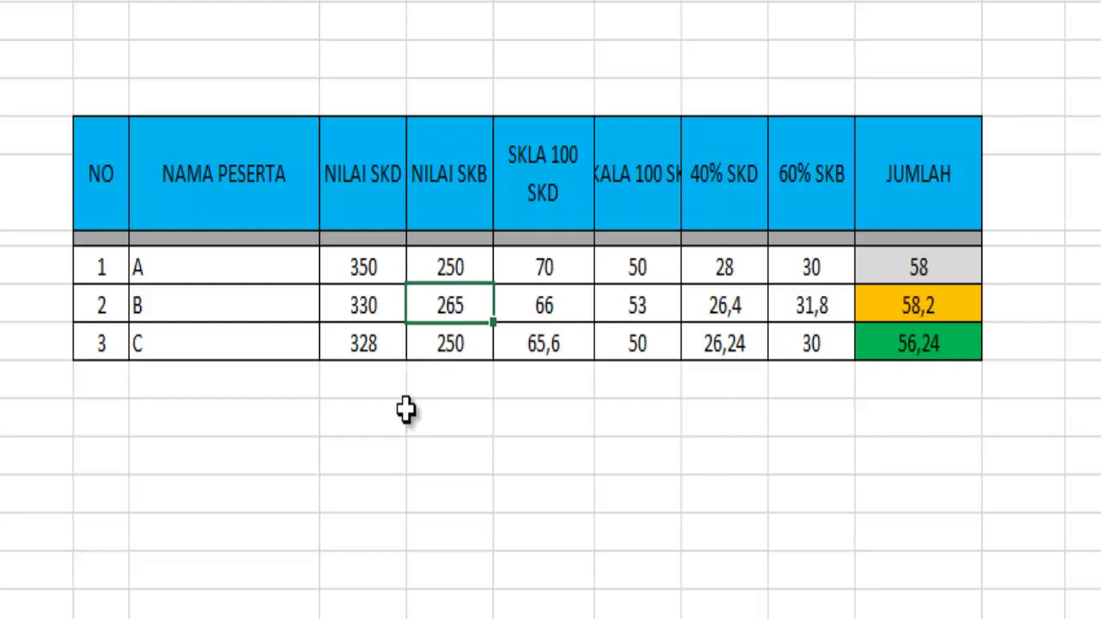
text(264)
key(Return)
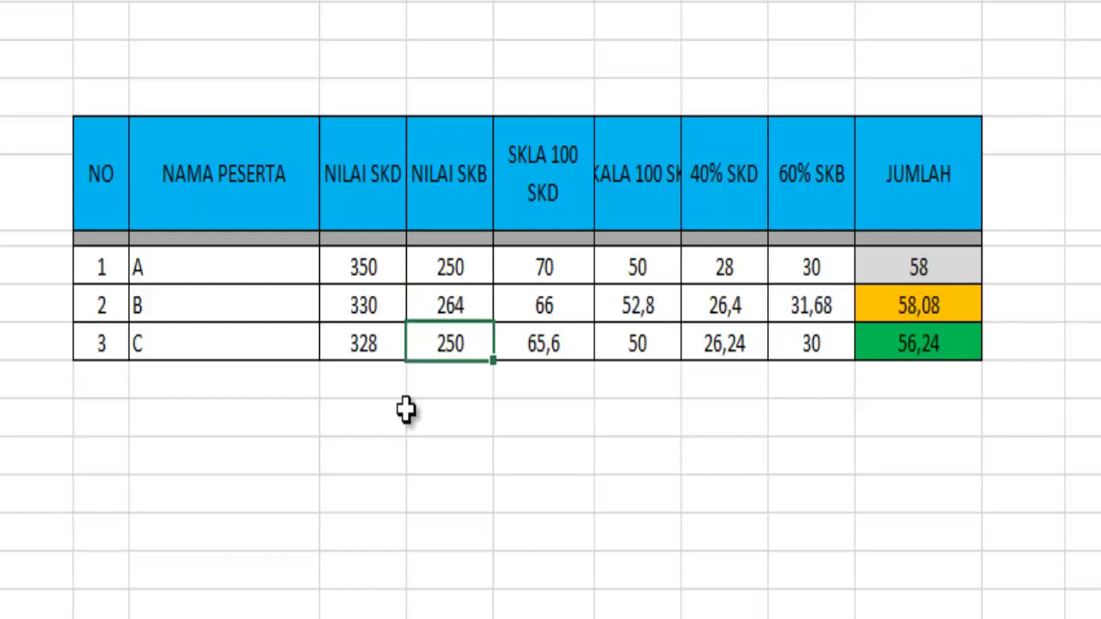
key(Up)
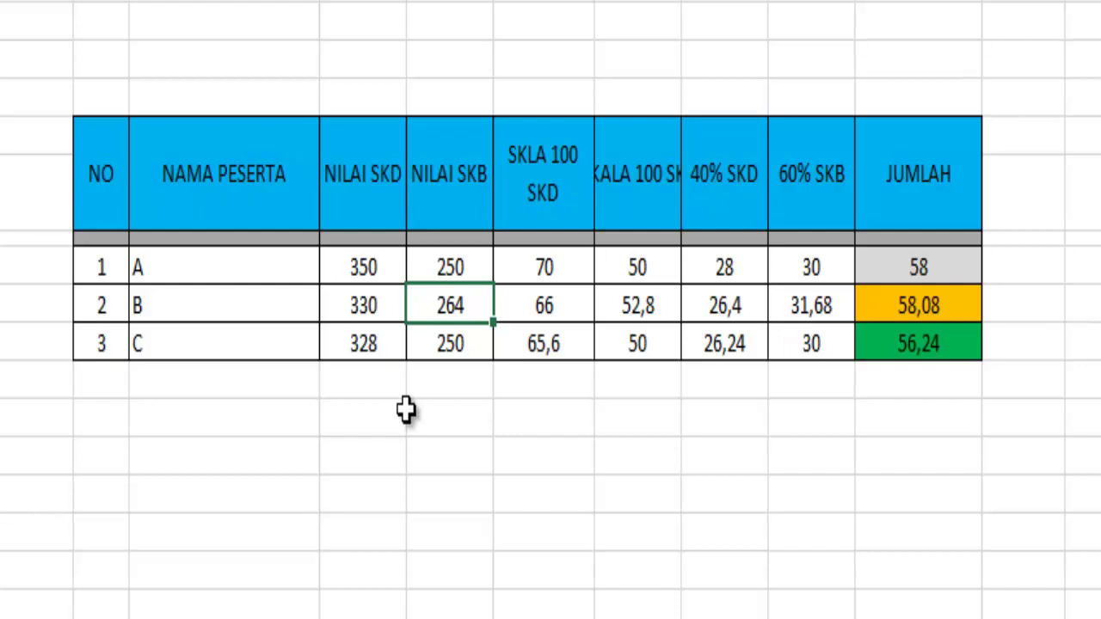
- Try NILAI SKB scores of 265 and 266 for participant C
key(Up)
key(Down)
key(Up)
key(Down)
key(Down)
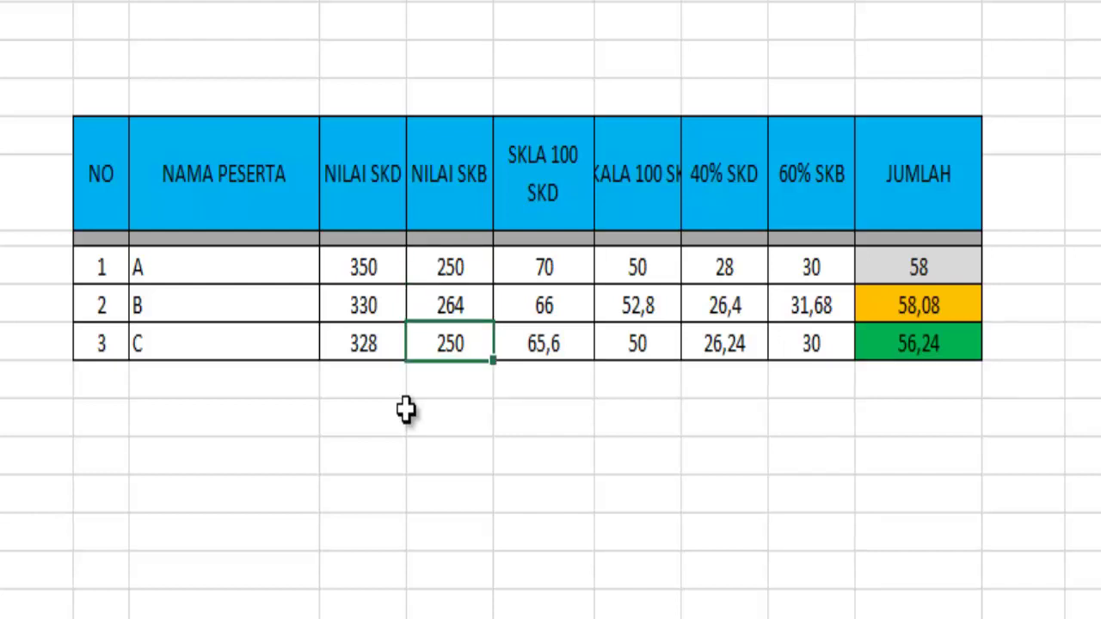
key(Left)
key(Right)
text(265)
key(Return)
key(Up)
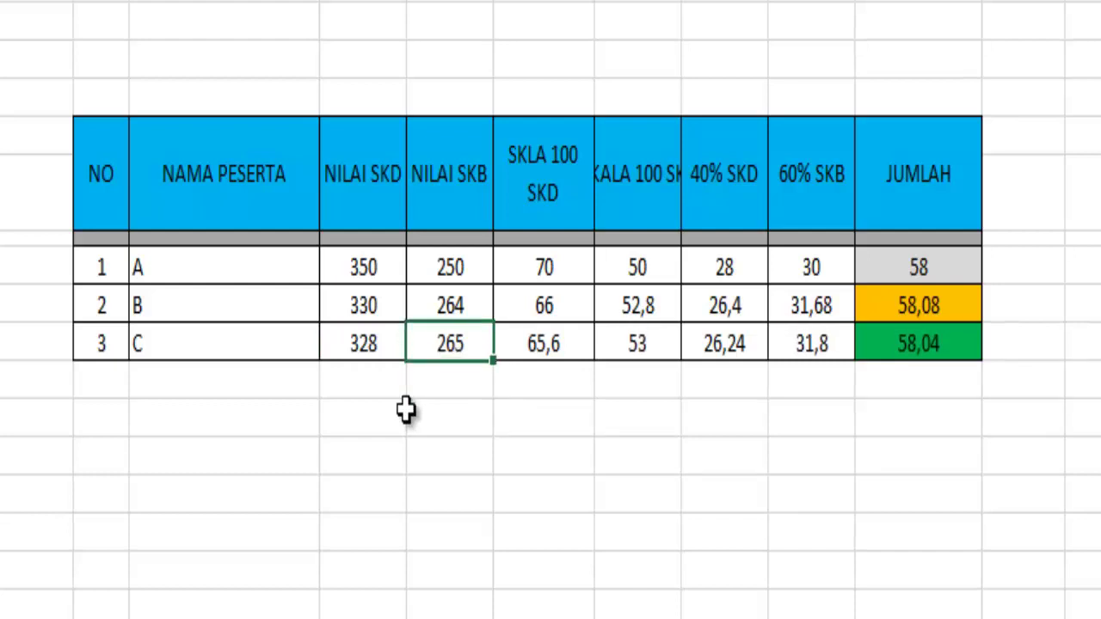
text(266)
key(Return)
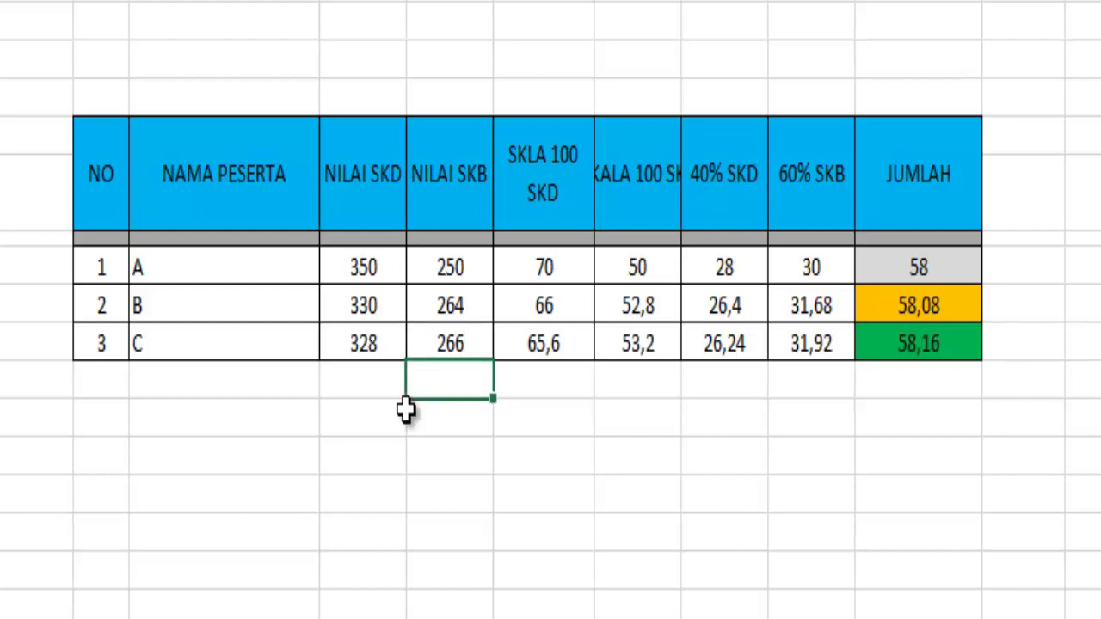
- Compare the scaled and weighted SKD and SKB scores across the rows of participants A, B and C
key(Up)
key(Up)
key(Right)
key(Right)
key(Right)
key(Right)
key(Down)
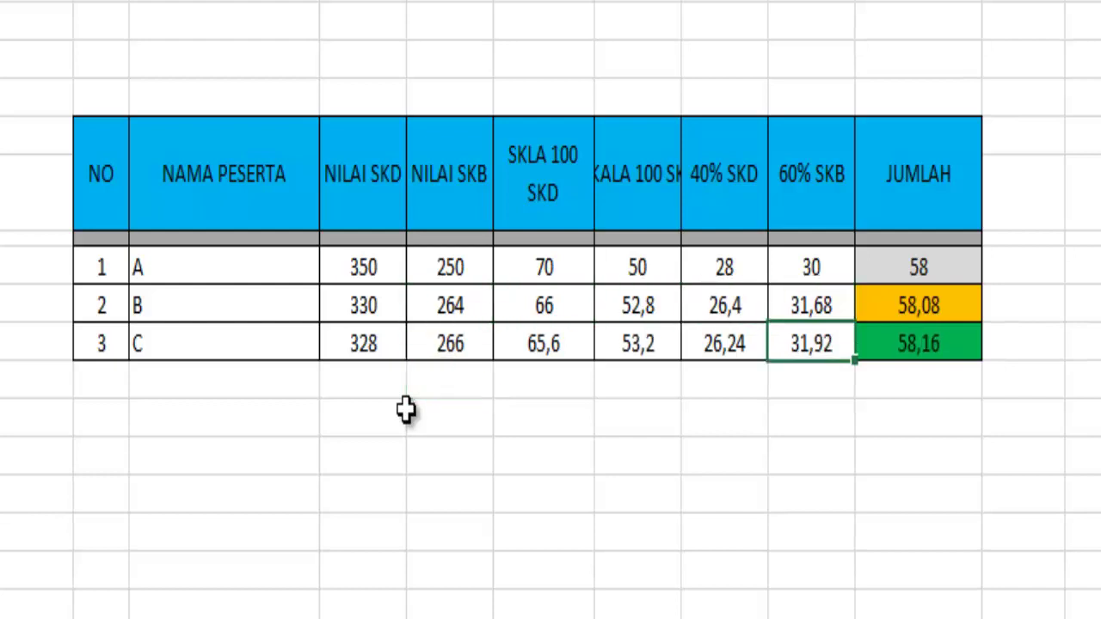
key(Down)
key(Up)
key(Up)
key(Up)
key(Left)
key(Left)
key(Left)
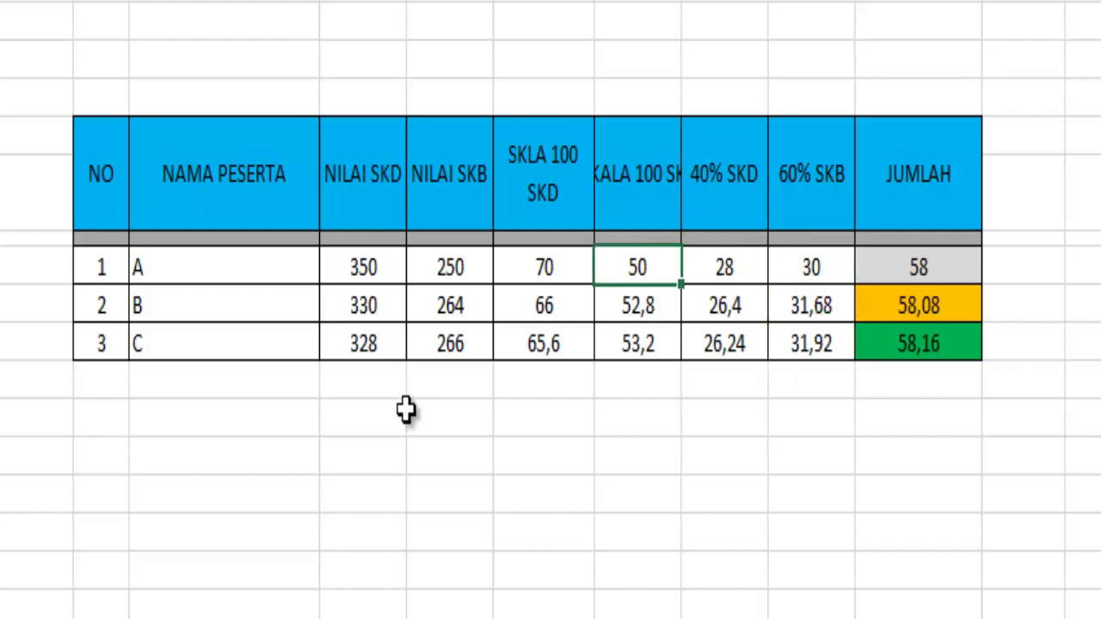
key(Left)
key(Down)
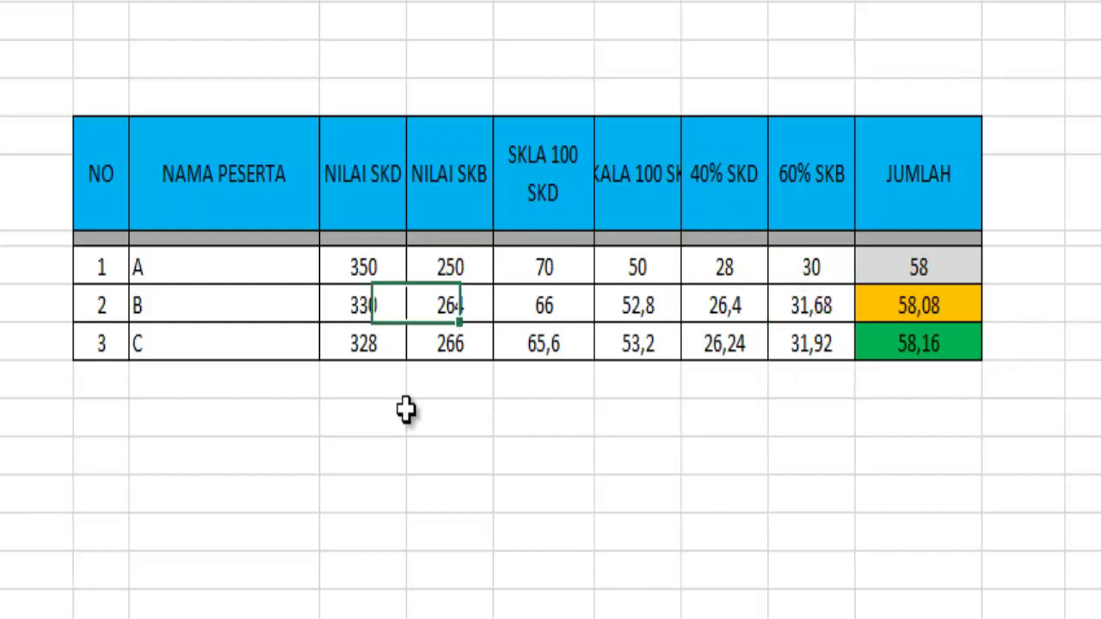
key(Left)
key(Left)
key(Up)
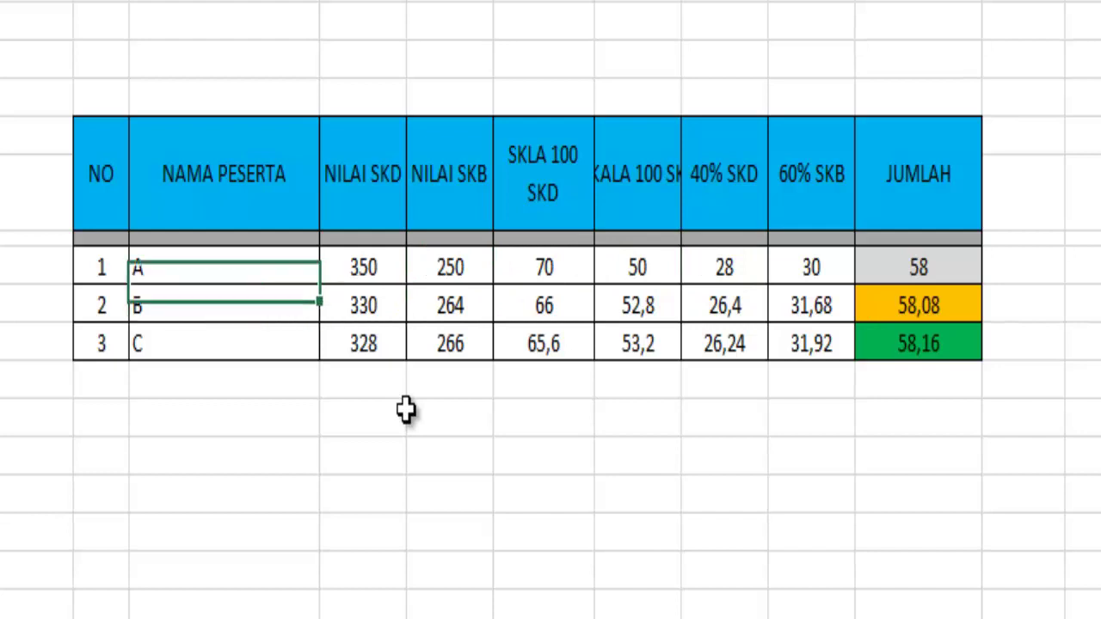
- Examine participant A's row across all columns from NAMA PESERTA to JUMLAH
key(Right)
key(Right)
key(Right)
key(Right)
key(Right)
key(Right)
key(Right)
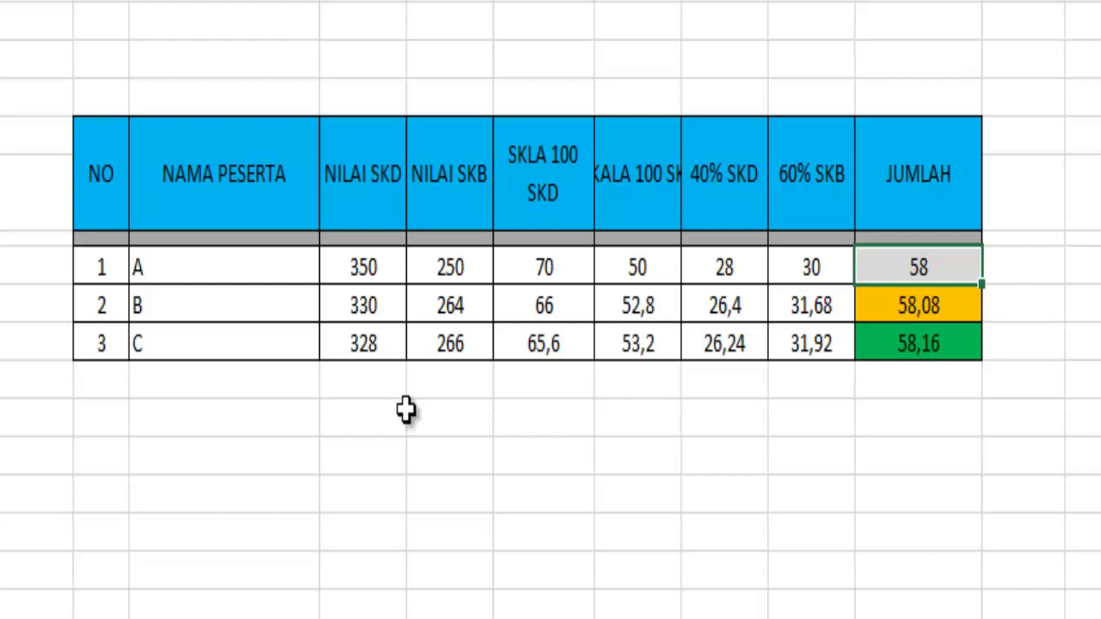
key(Left)
key(Left)
key(Left)
key(Left)
key(Left)
key(Left)
key(Left)
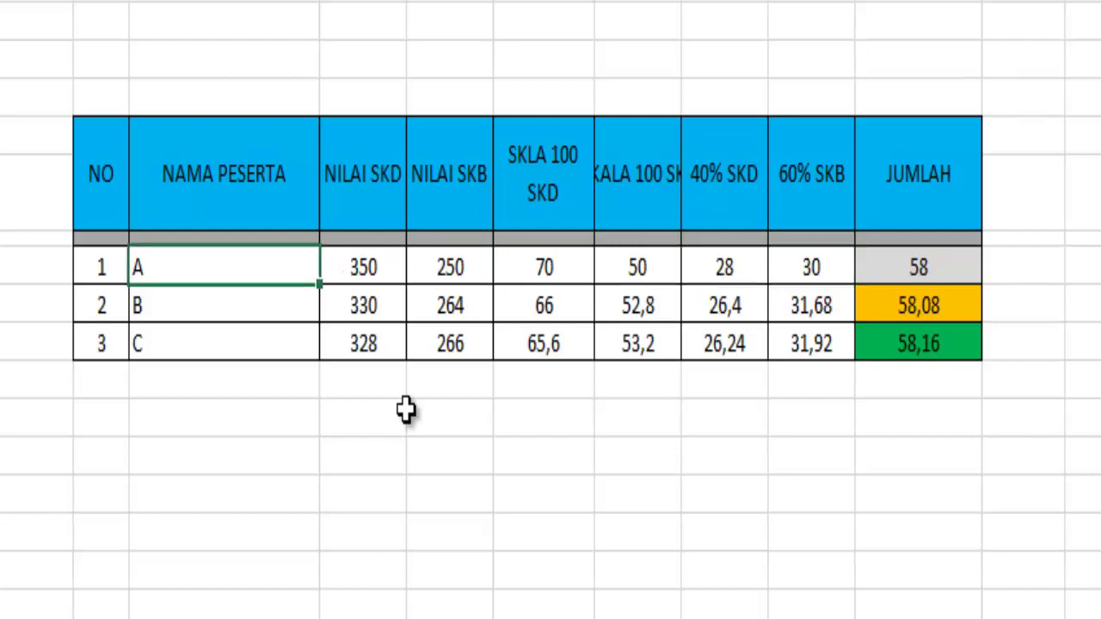
- Check participant A's NILAI SKD and NILAI SKB scores against the scaled scores
key(Right)
key(Right)
key(Right)
key(Right)
key(Left)
key(Left)
key(Left)
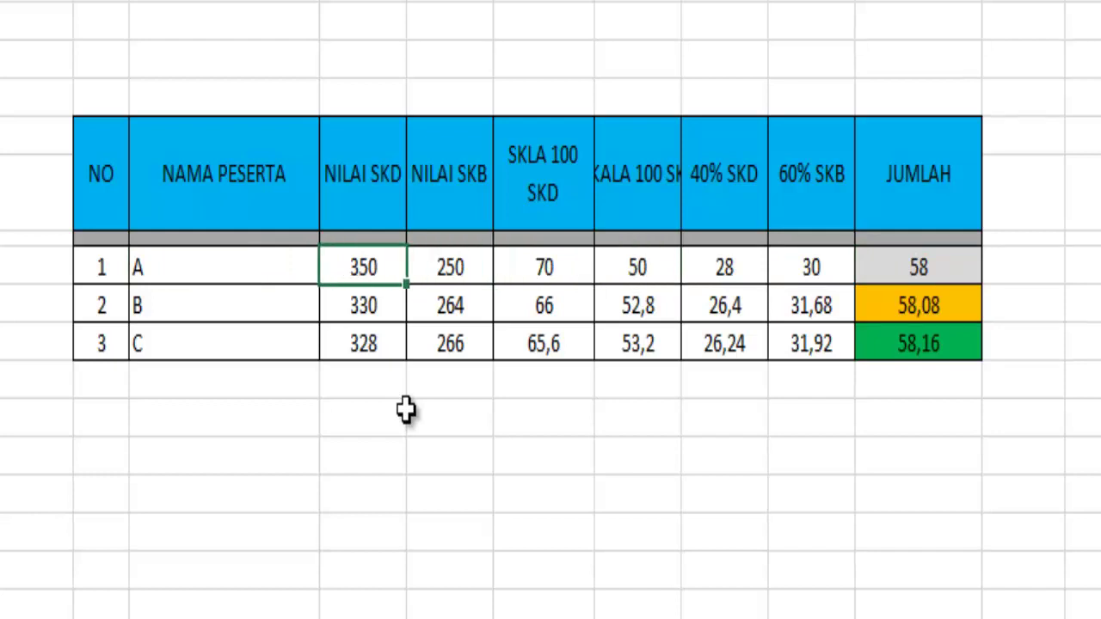
key(Right)
key(Right)
key(Right)
key(Left)
key(Left)
key(Left)
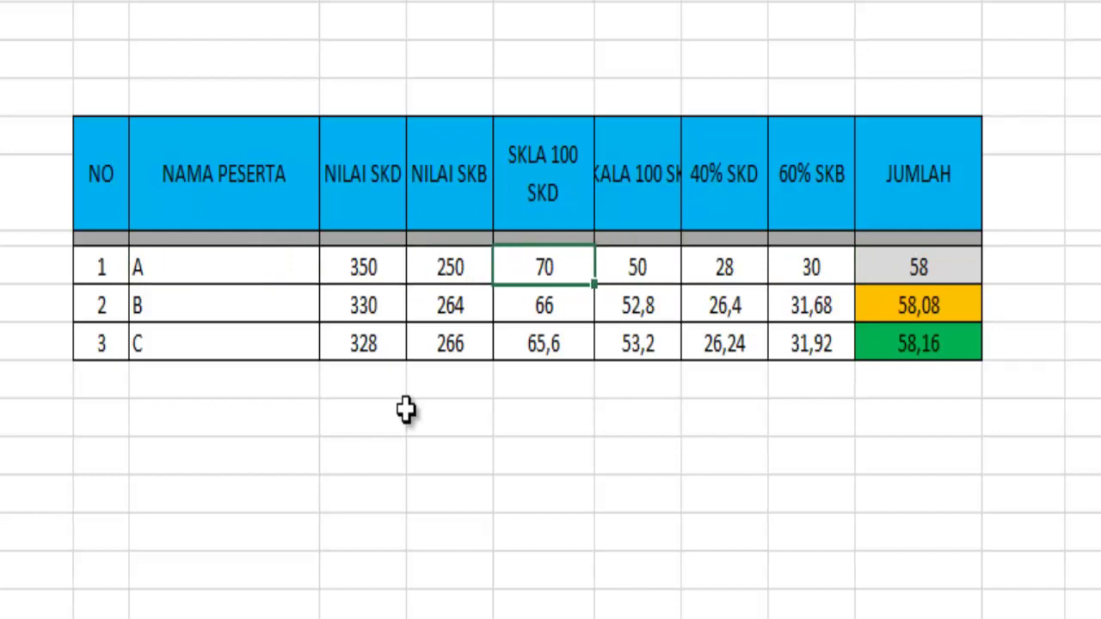
- Try a NILAI SKD score of 330 for participant C
key(Down)
key(Down)
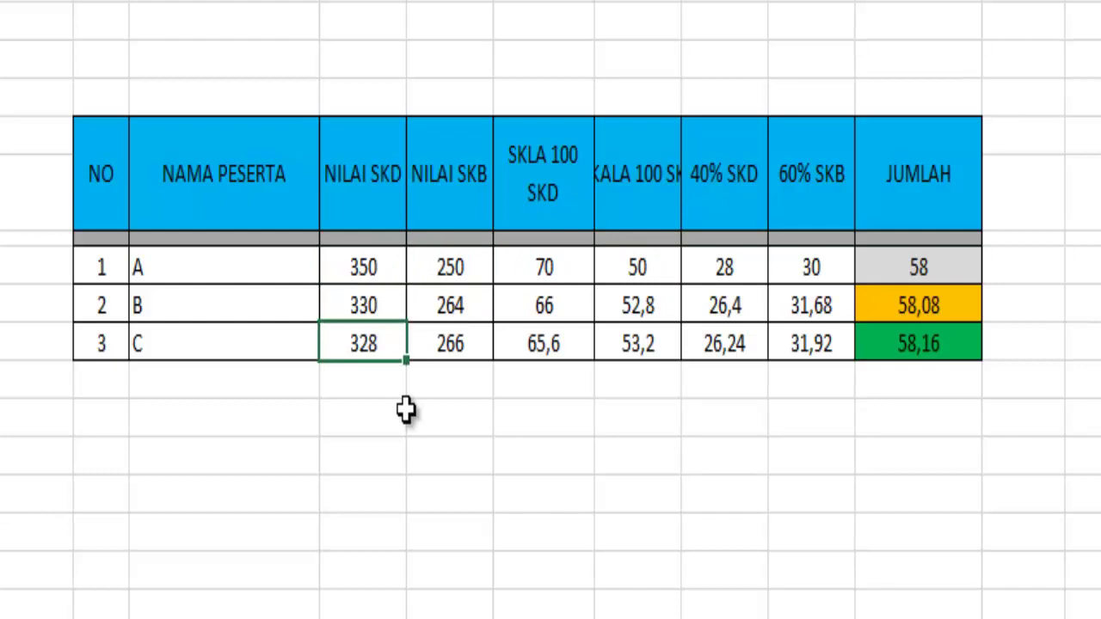
text(330)
key(Return)
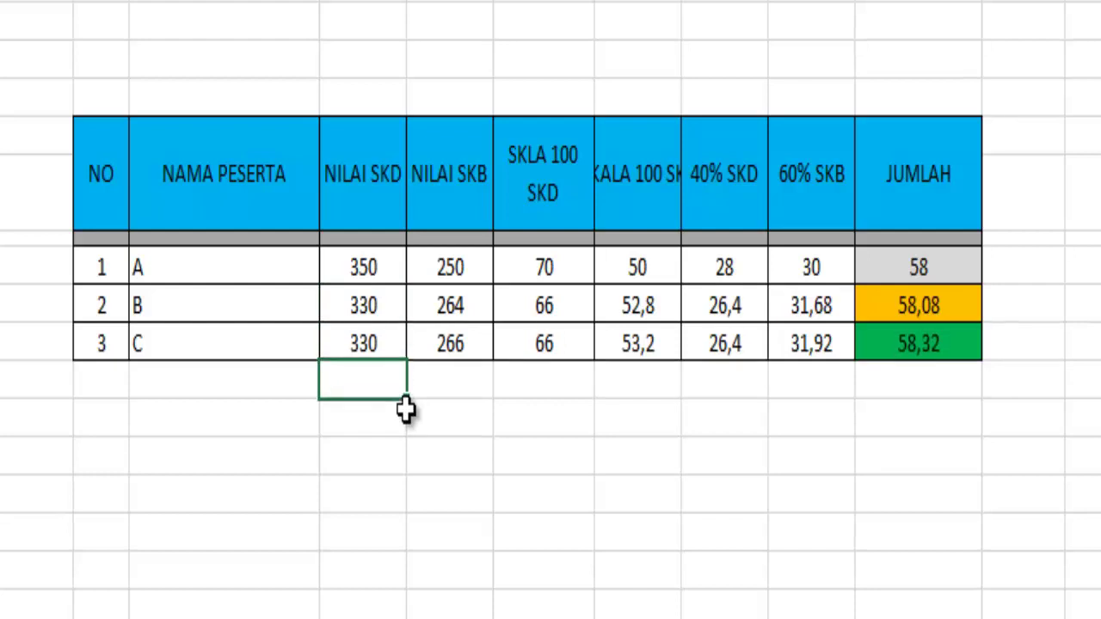
key(Up)
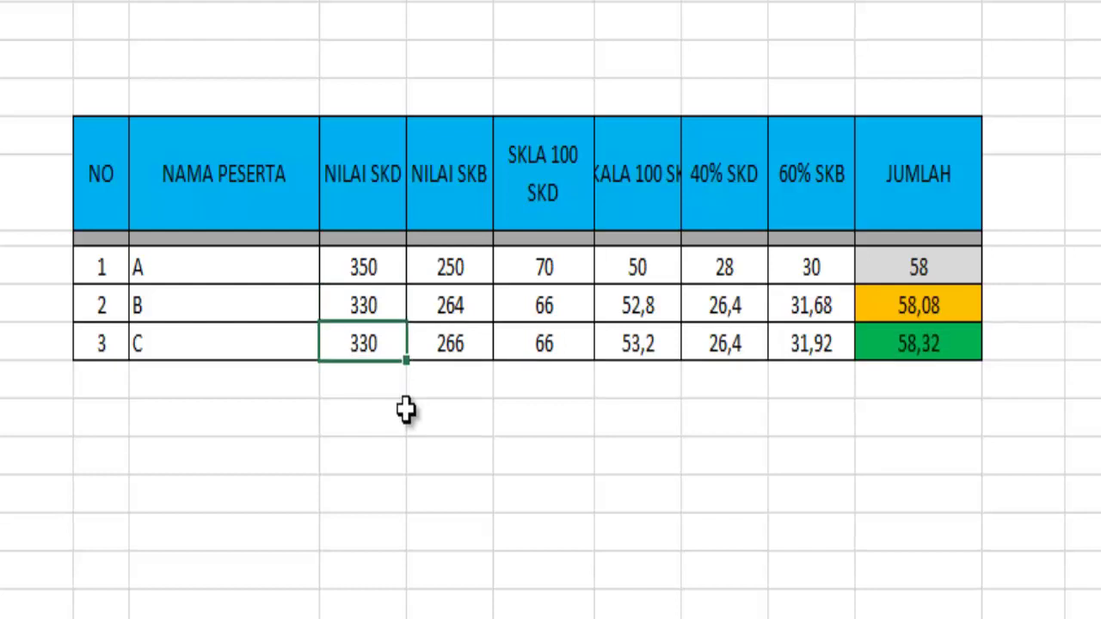
- Set participant C's NILAI SKB score to 250 and NILAI SKD score to 200
key(Right)
text(250)
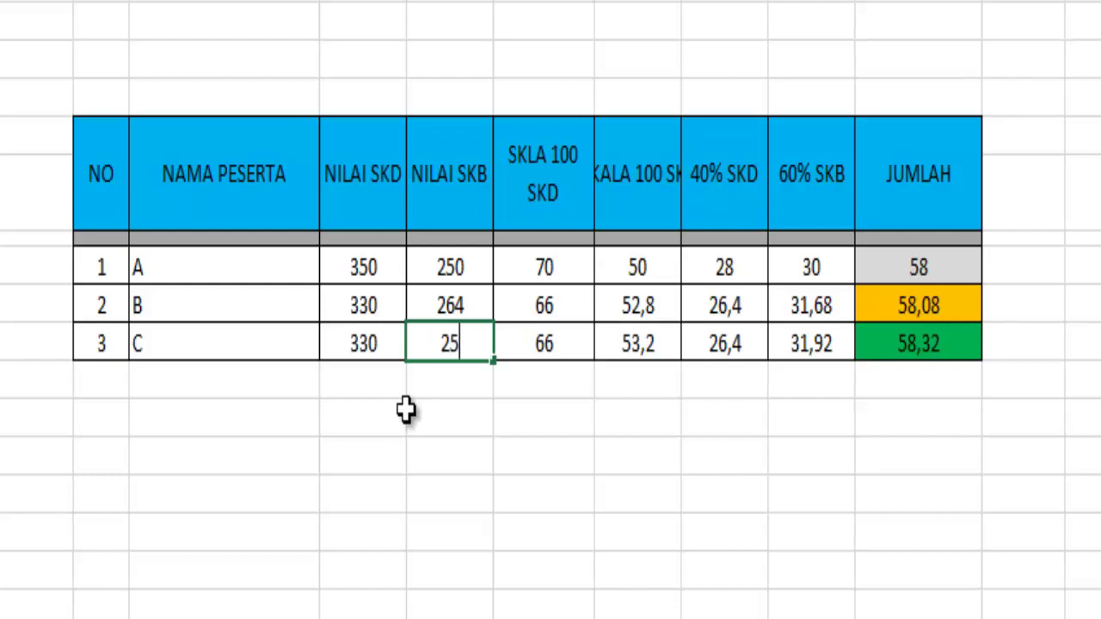
key(Return)
key(Up)
key(Left)
text(200)
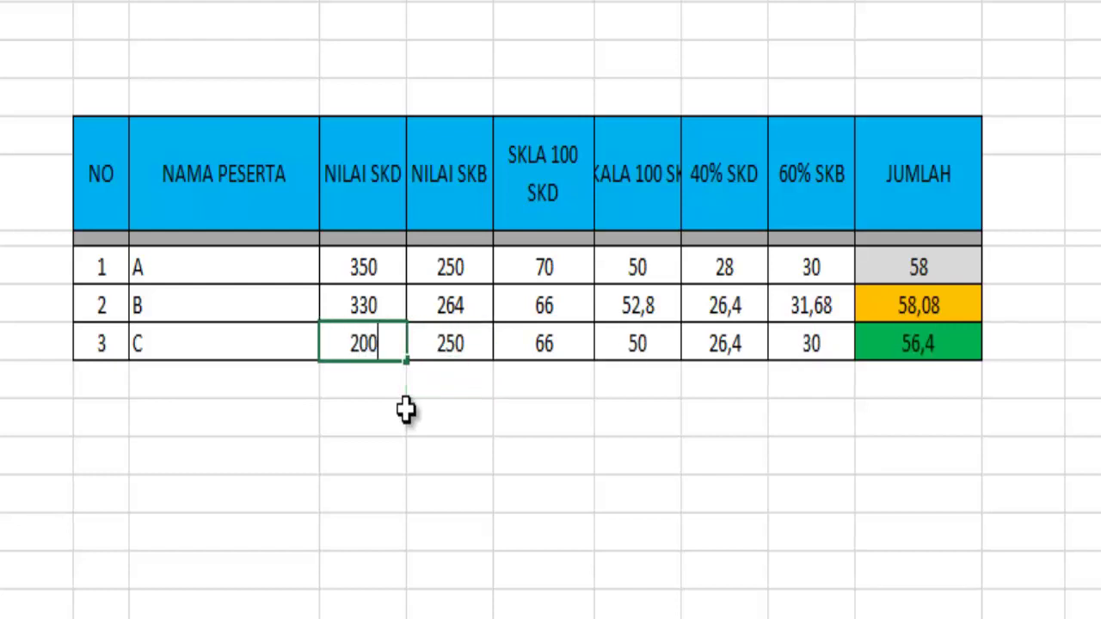
key(Return)
key(Up)
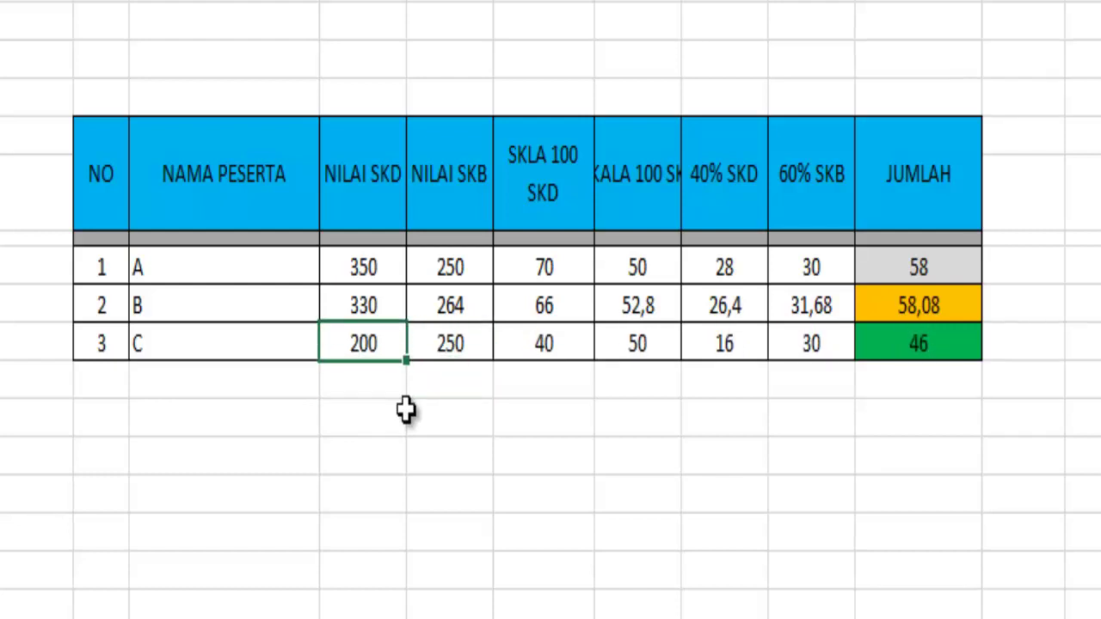
- Review participant C's scaled and weighted scores through to the JUMLAH total
key(Right)
key(Right)
key(Right)
key(Right)
key(Right)
key(Right)
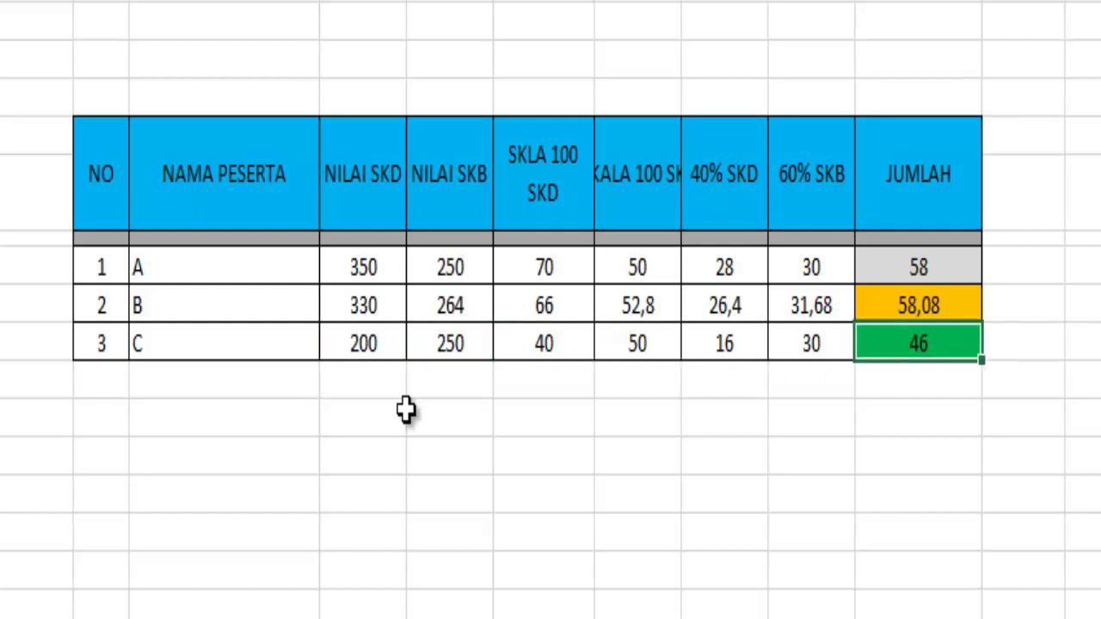
key(Right)
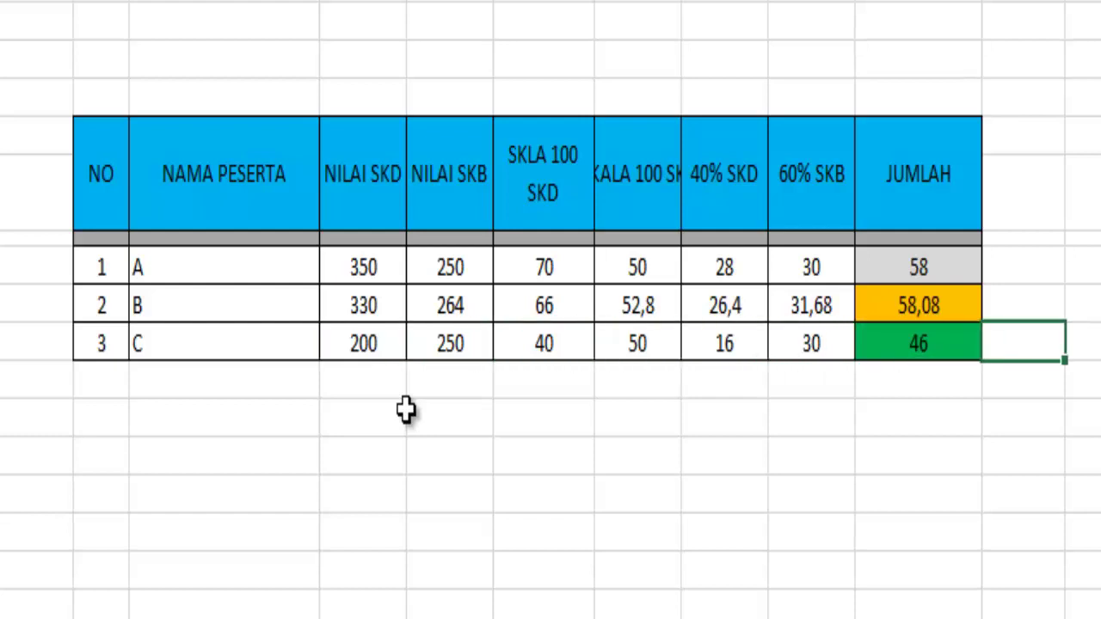
- Enter the note SERDIK in the cell directly beside participant C's JUMLAH total
text(SERDIK)
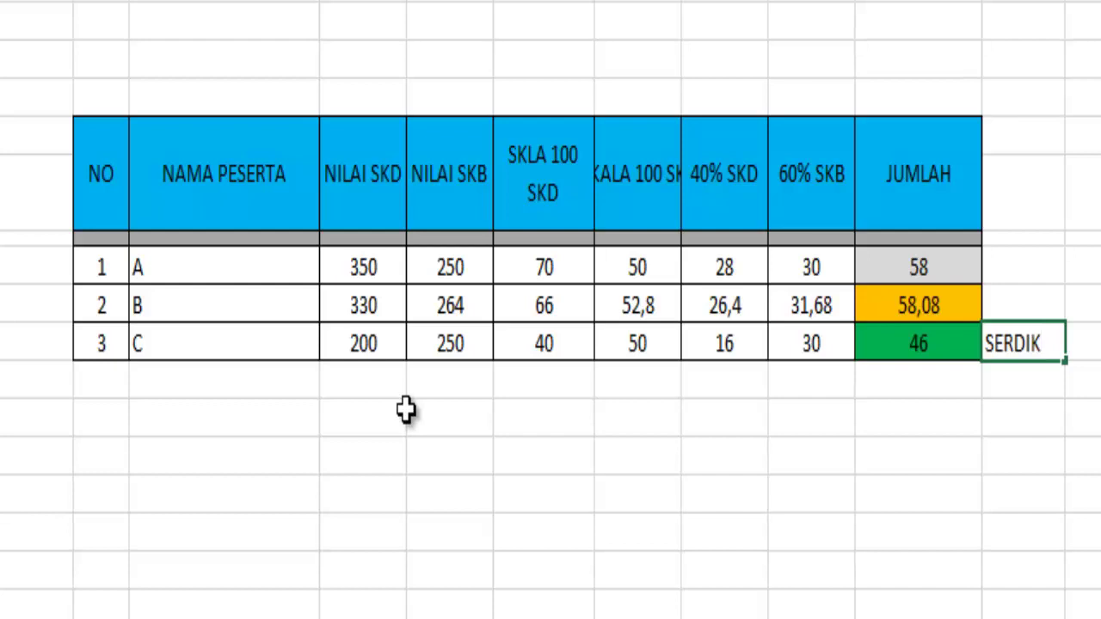
key(Return)
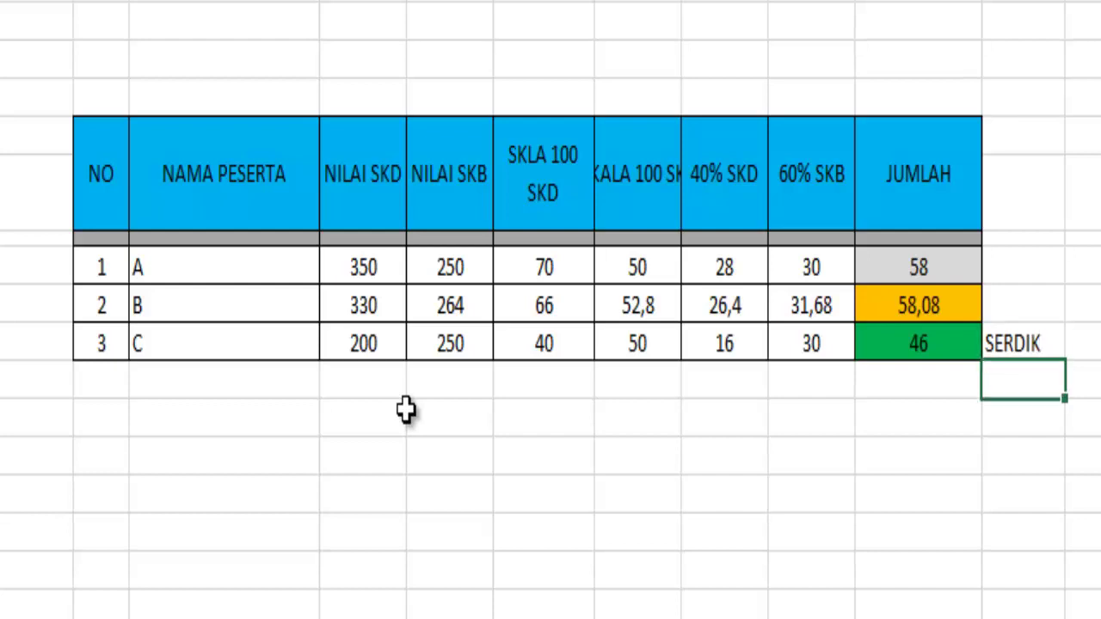
key(Up)
- Review participant C's raw, scaled and weighted scores across the row through to the SERDIK note
key(Left)
key(Left)
key(Left)
key(Left)
key(Left)
key(Left)
key(Left)
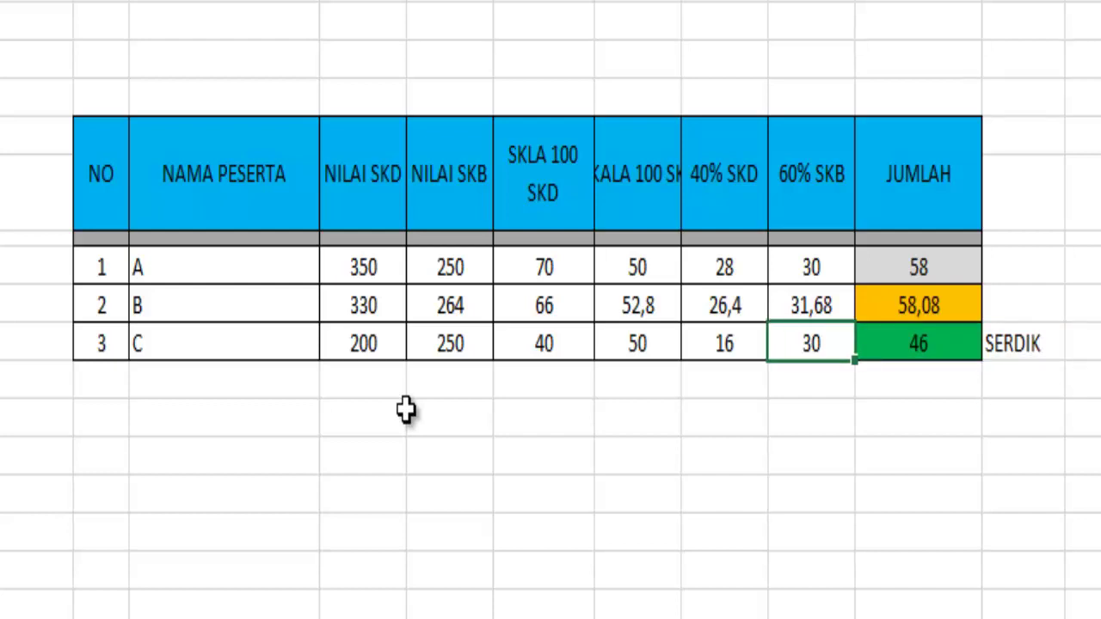
key(Right)
key(Right)
key(Right)
key(Right)
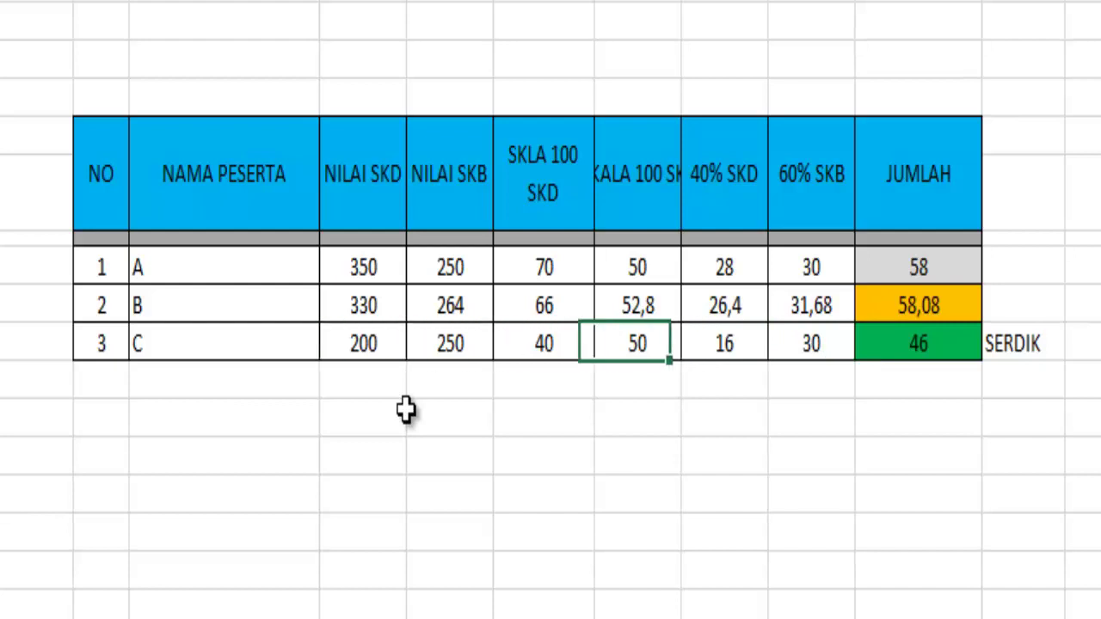
key(Left)
key(Left)
key(Left)
key(Left)
key(Right)
key(Right)
key(Right)
key(Right)
key(Right)
key(Right)
key(Right)
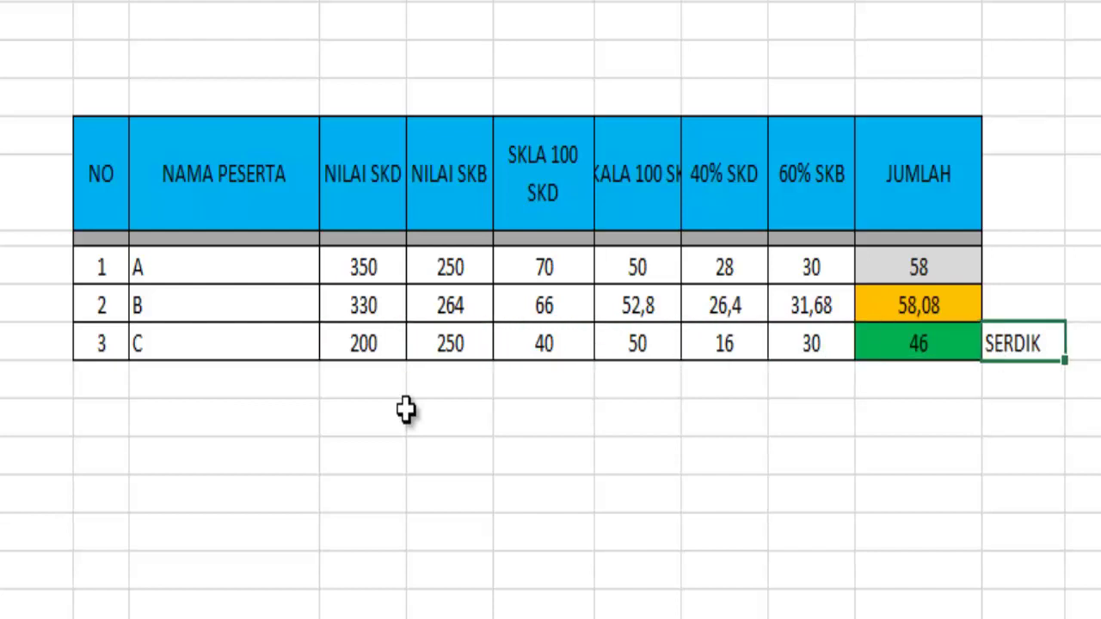
key(Right)
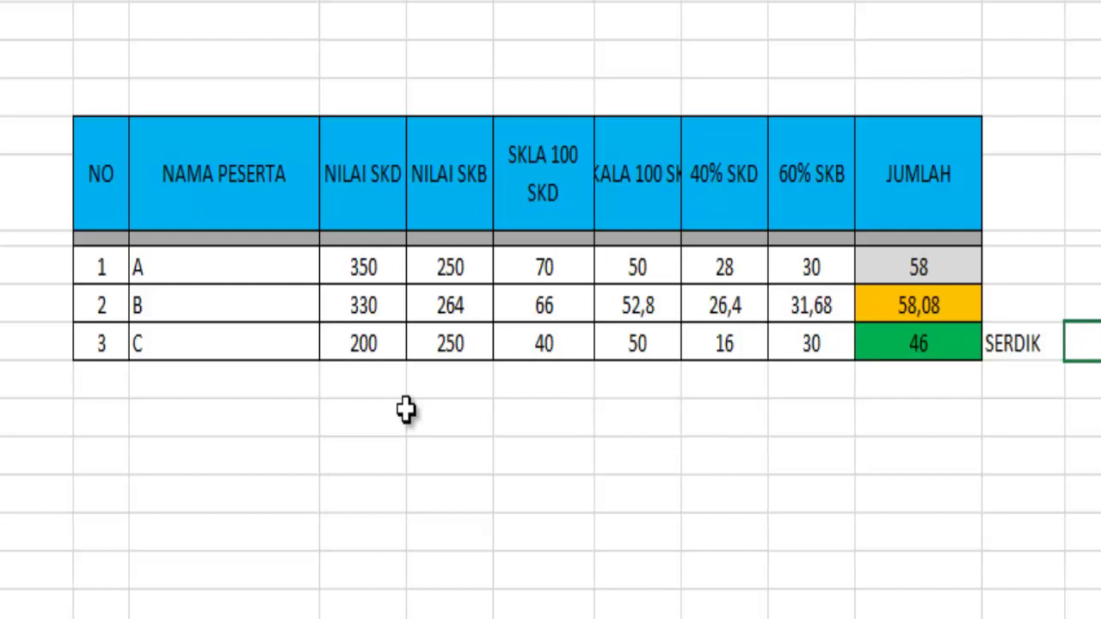
- Check participant C's NILAI SKB and NILAI SKD scores, comparing the SKB score with participant B's
key(Left)
key(Left)
key(Left)
key(Left)
key(Left)
key(Left)
key(Left)
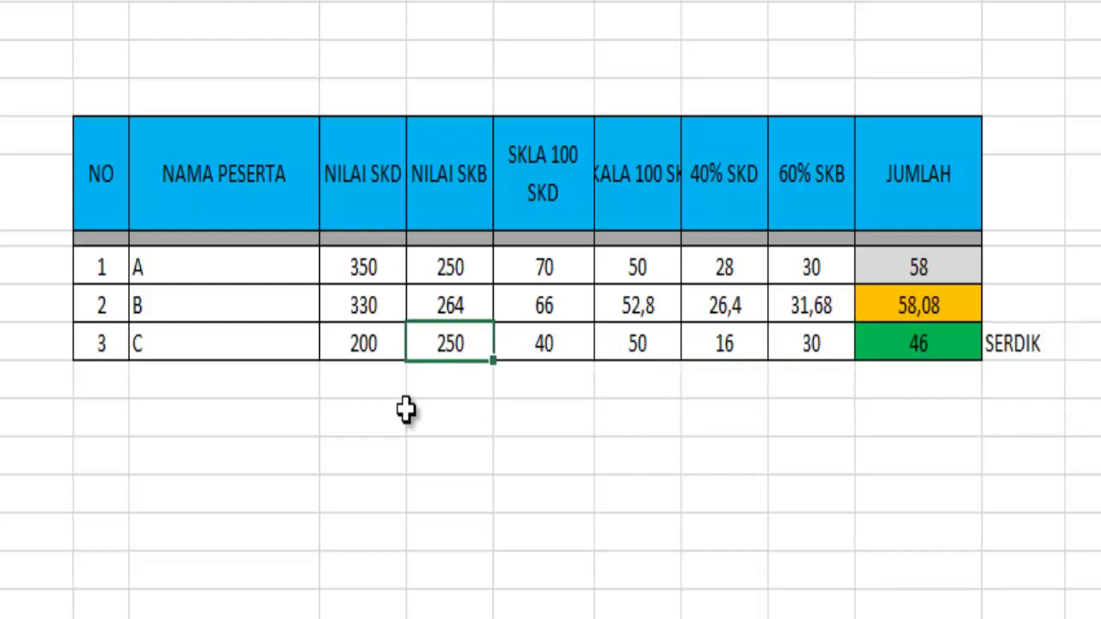
key(Up)
key(Down)
key(Left)
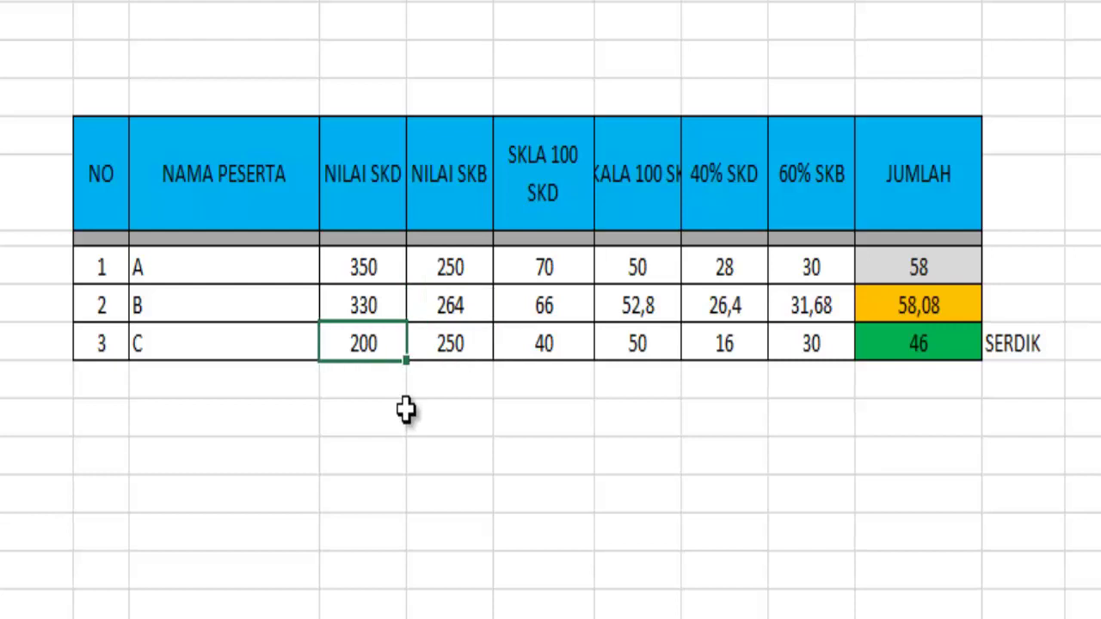
- Compare participant C's SERDIK note with the NILAI SKD score in the same row
key(Right)
key(Right)
key(Right)
key(Right)
key(Right)
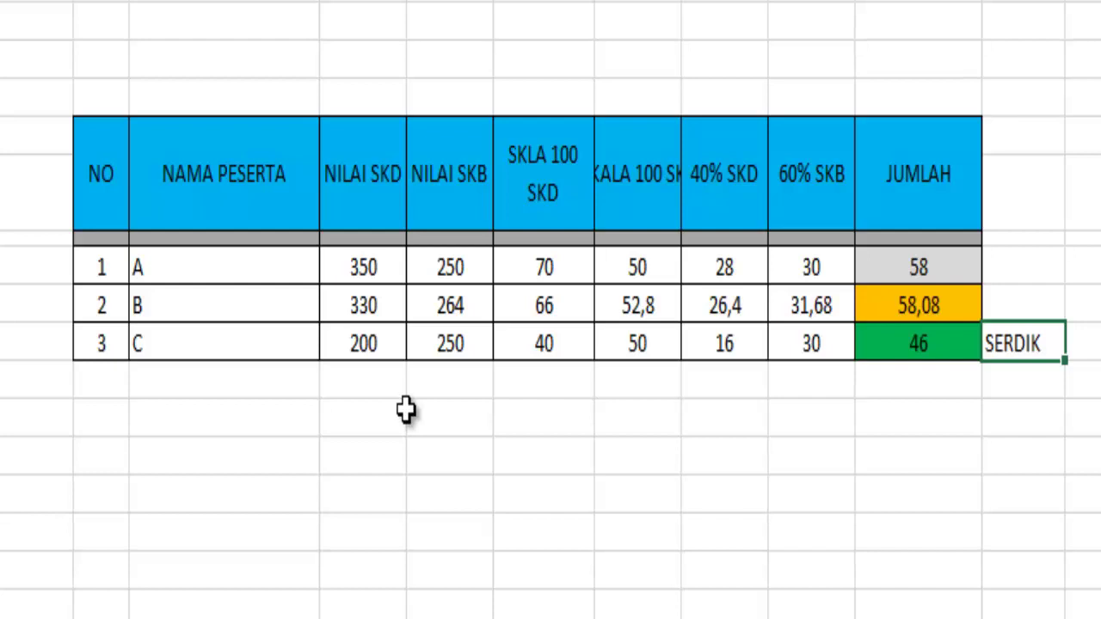
key(Left)
key(Left)
key(Left)
key(Left)
key(Left)
key(Left)
key(Left)
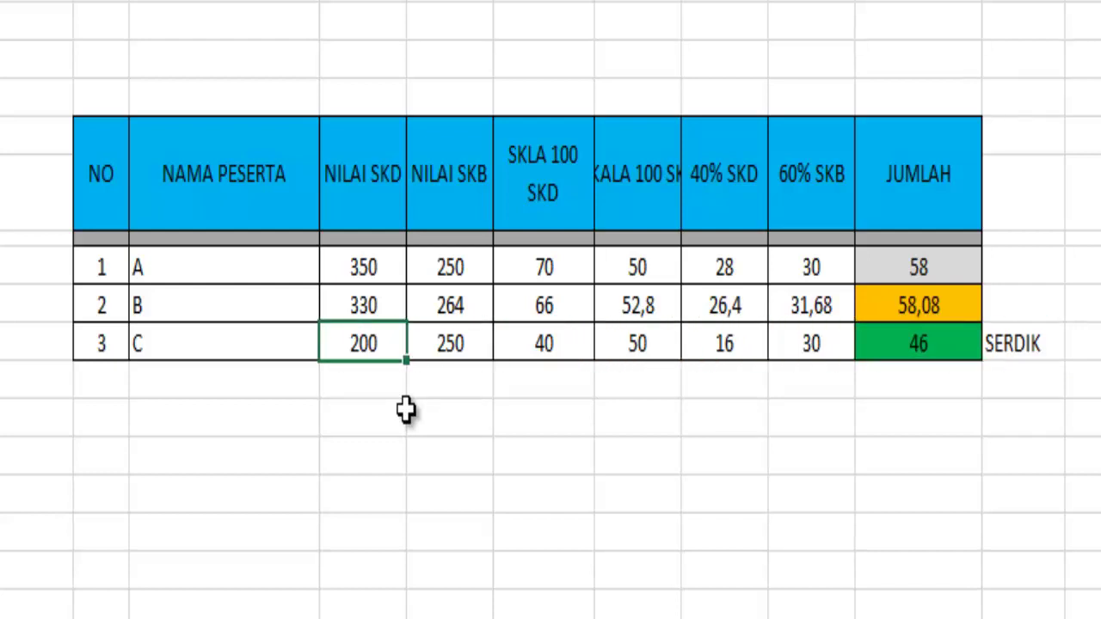